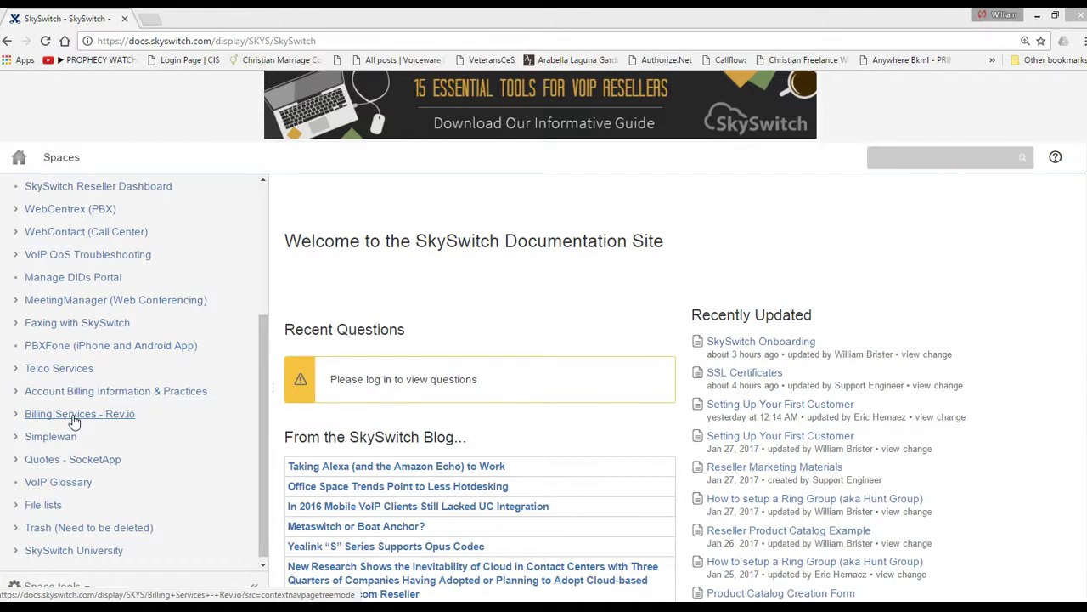
Open the Example Reseller Product Catalog PDF from the Reseller Product Catalog Example page under Billing Services - Rev.io
left_click(75, 416)
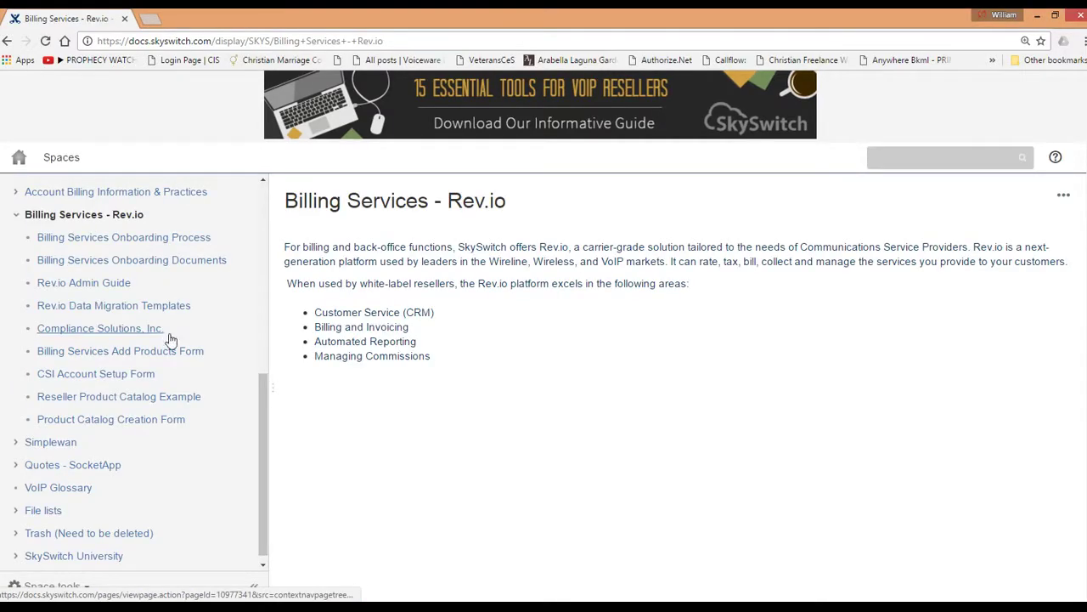
left_click(139, 400)
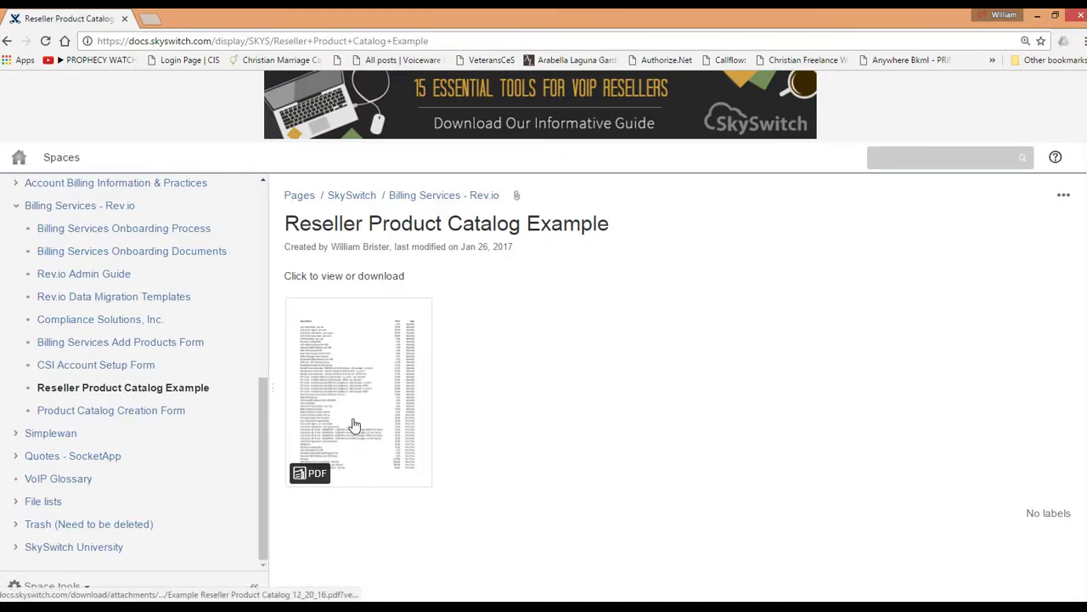
left_click(355, 425)
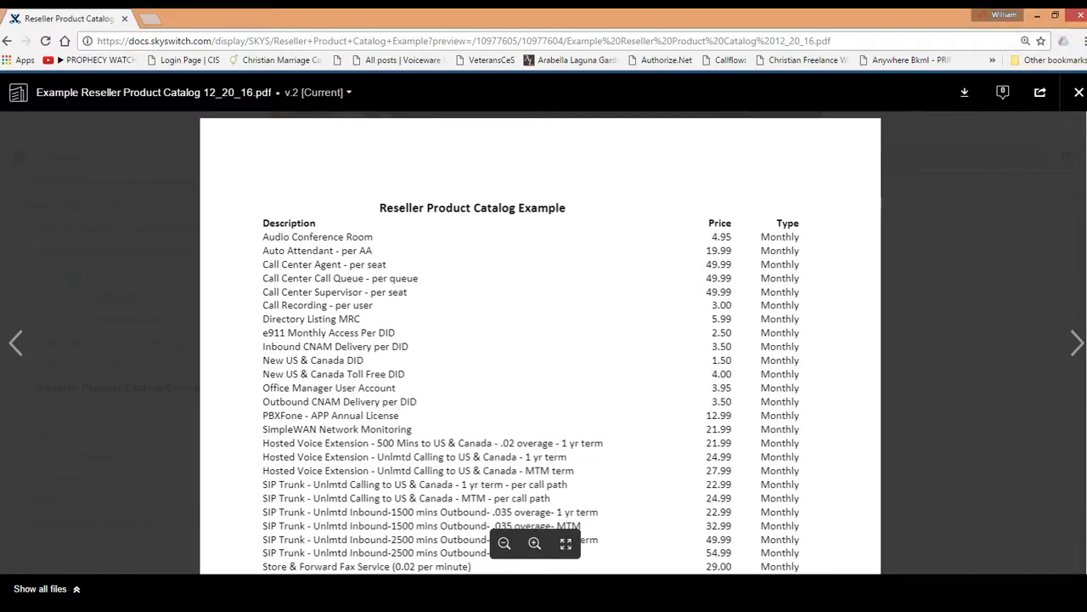
Skim the whole reseller product catalog, from monthly items through one-time charges to usage rates, and return to its beginning
scroll(541, 342, "down", 2)
scroll(760, 332, "down", 2)
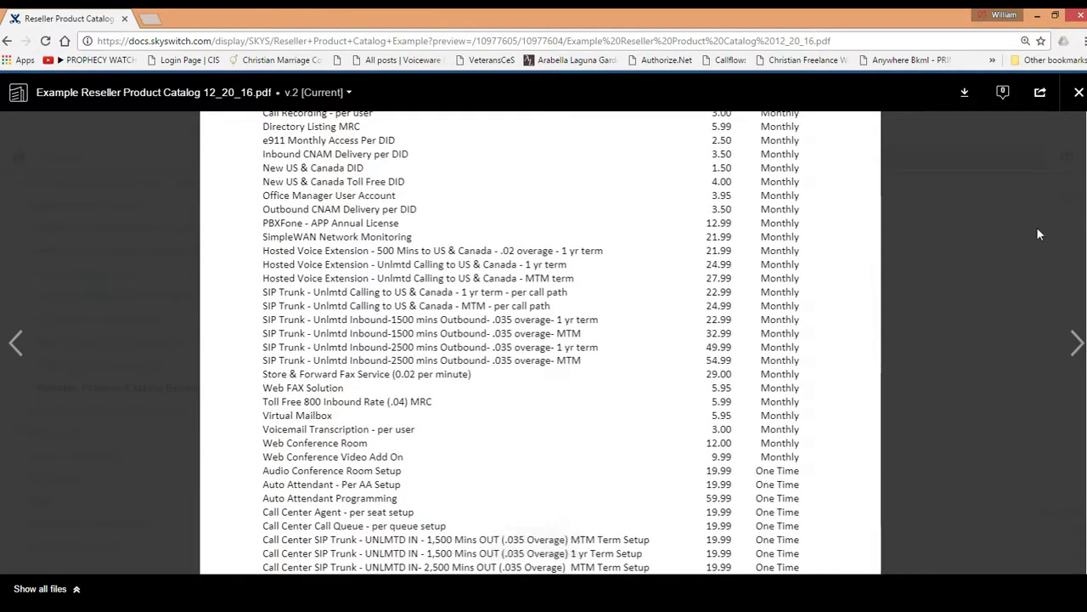
scroll(540, 342, "down", 8)
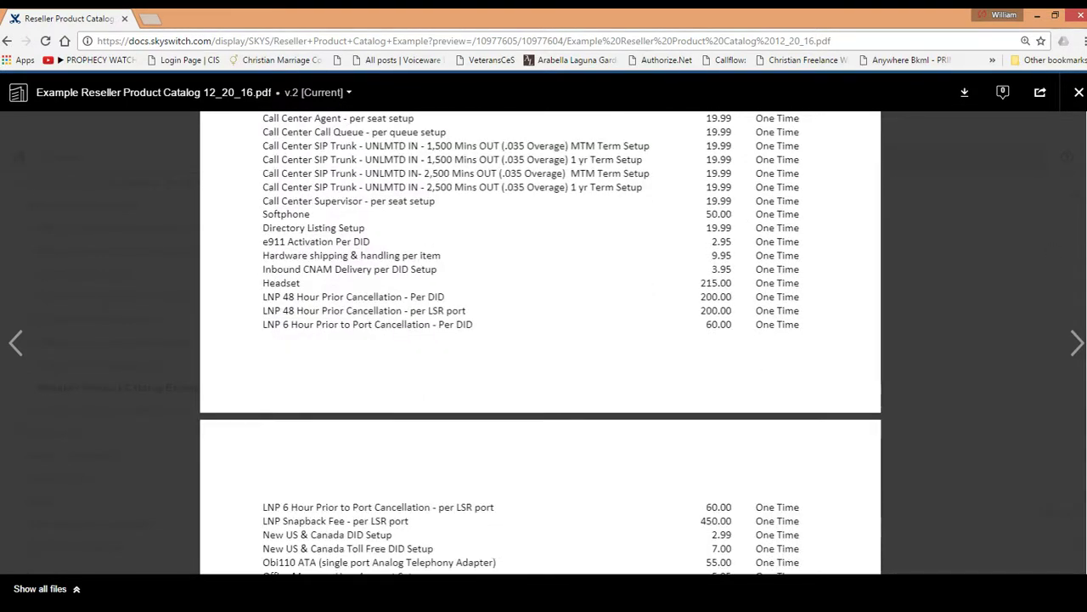
scroll(540, 343, "down", 12)
scroll(541, 342, "down", 6)
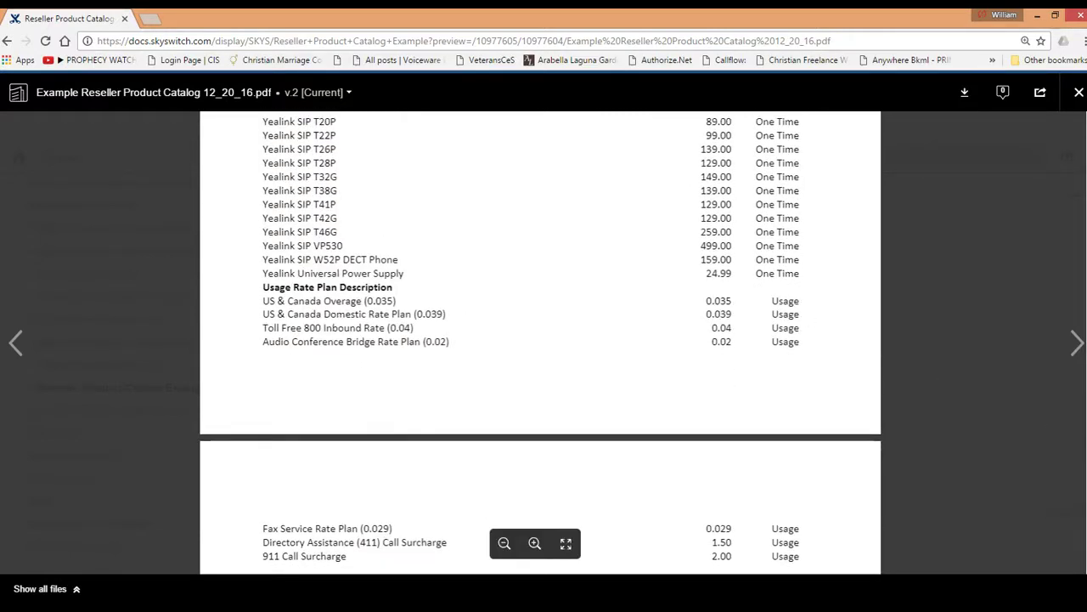
scroll(540, 343, "up", 20)
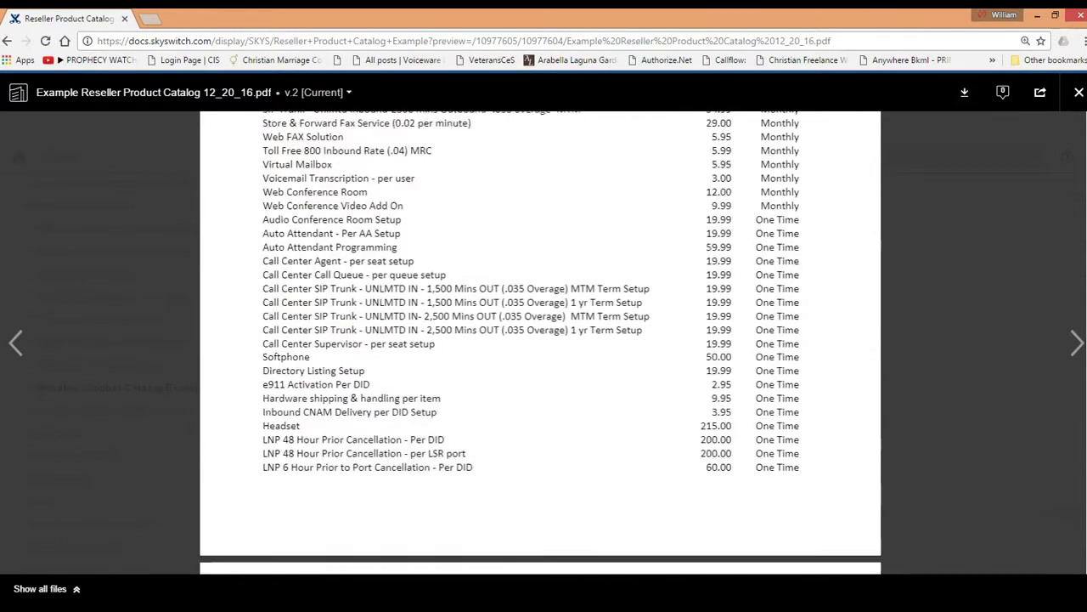
scroll(541, 342, "up", 5)
scroll(540, 343, "down", 2)
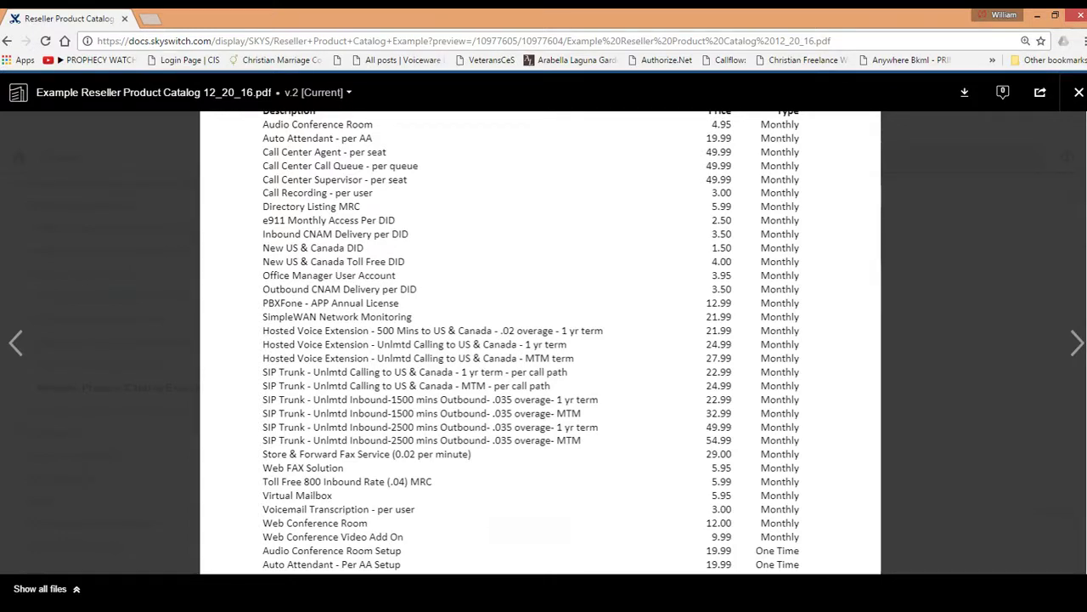
scroll(431, 332, "up", 3)
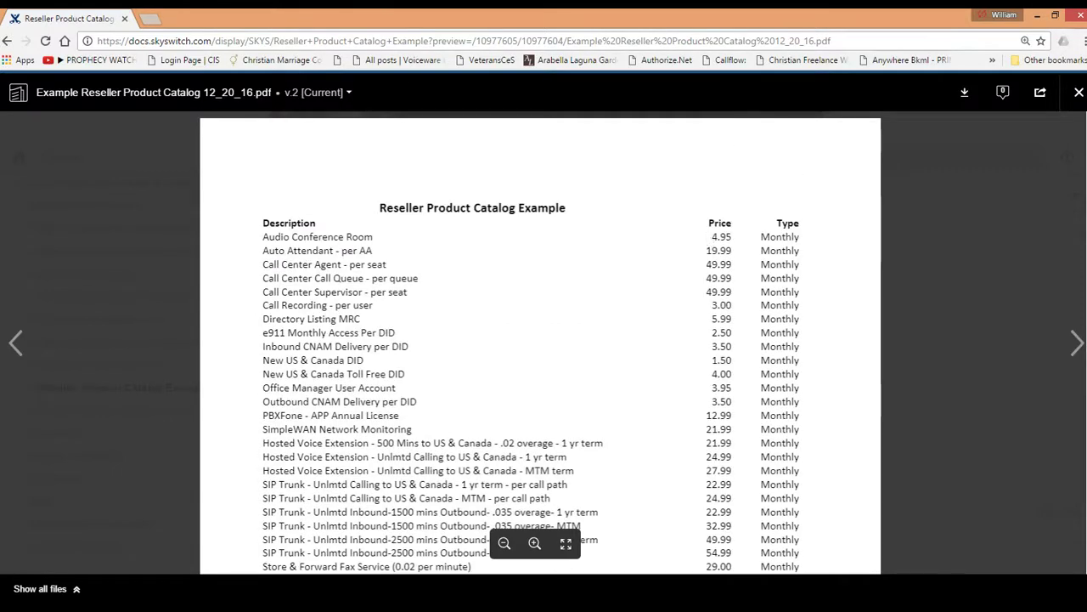
scroll(657, 286, "down", 3)
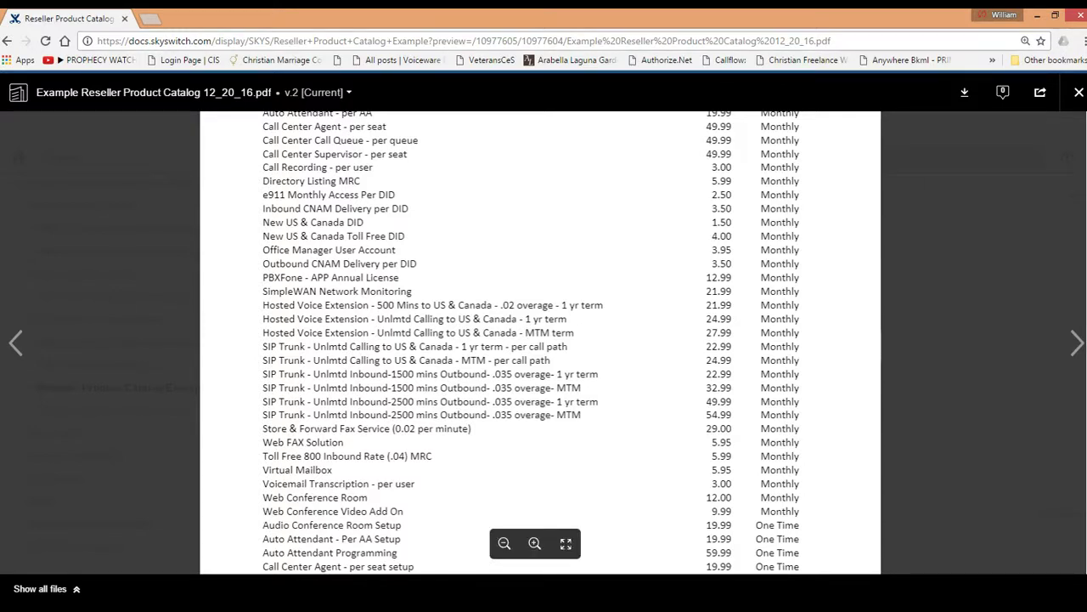
scroll(540, 340, "up", 1)
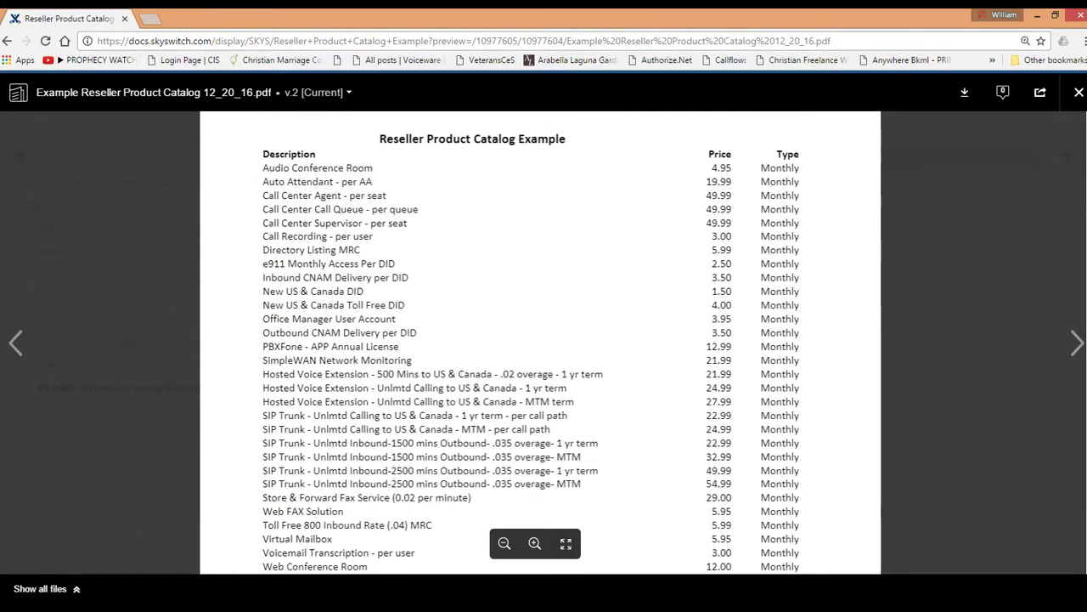
Examine the 500-minute Hosted Voice Extension entry, highlighting its included minutes and overage rate
left_click_drag(263, 375, 323, 374)
left_click(430, 361)
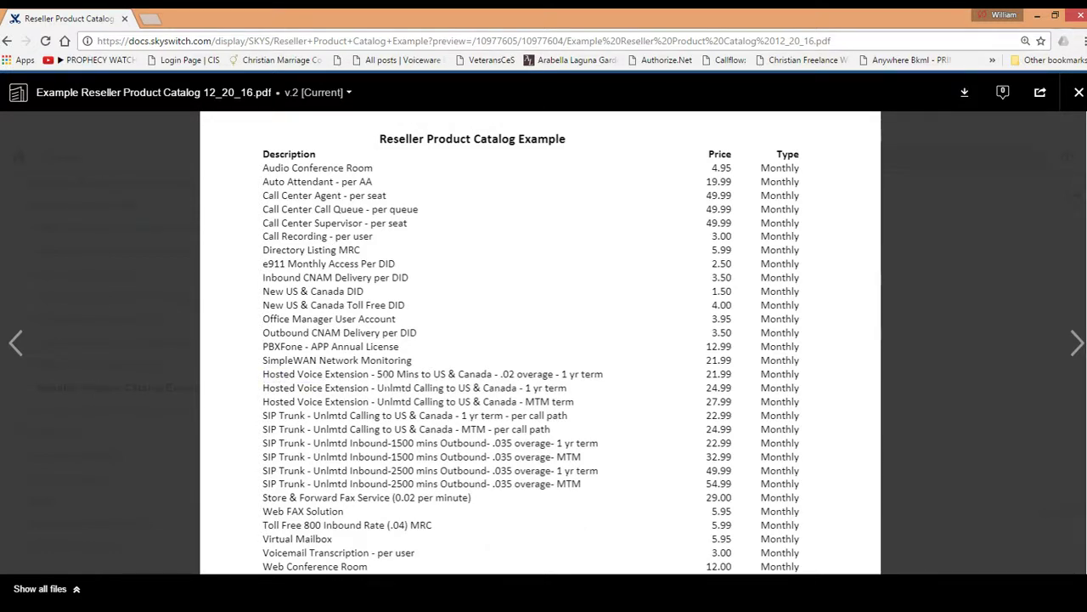
left_click_drag(377, 375, 416, 374)
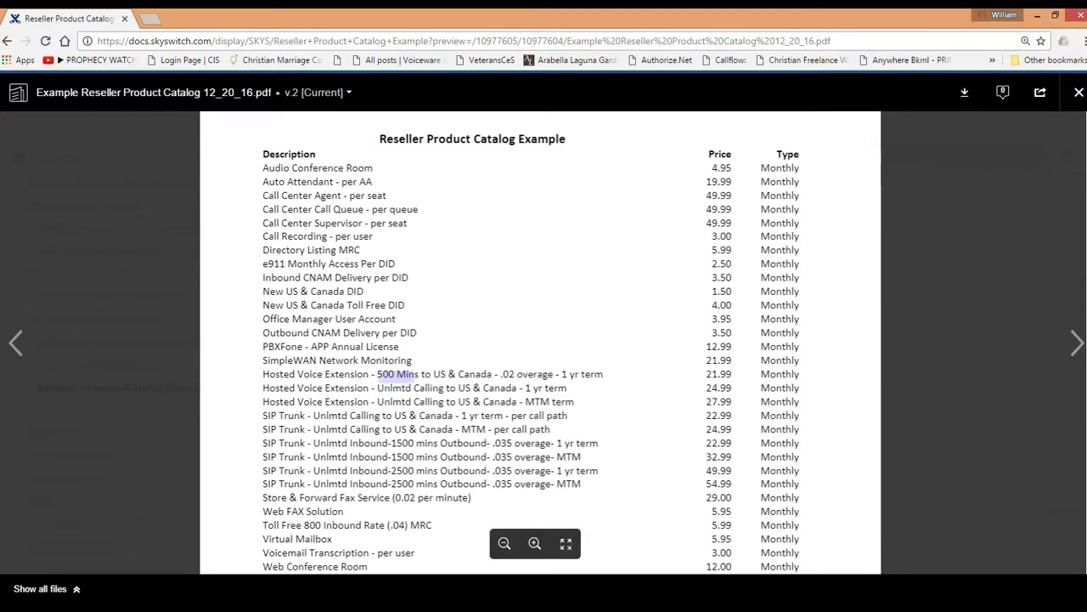
left_click(418, 365)
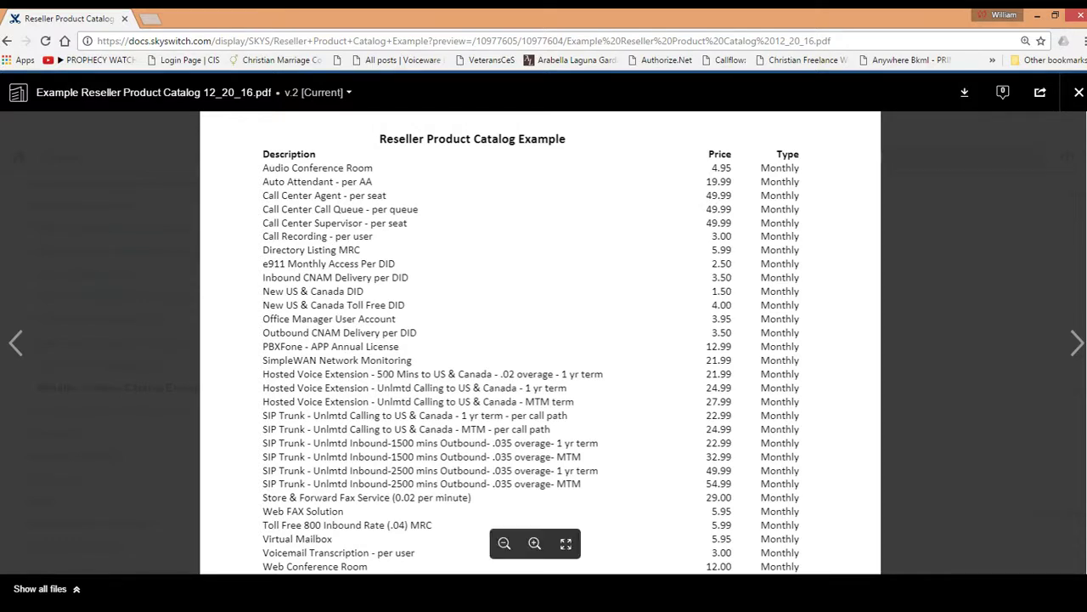
left_click_drag(378, 374, 425, 374)
left_click(507, 374)
left_click_drag(502, 373, 558, 373)
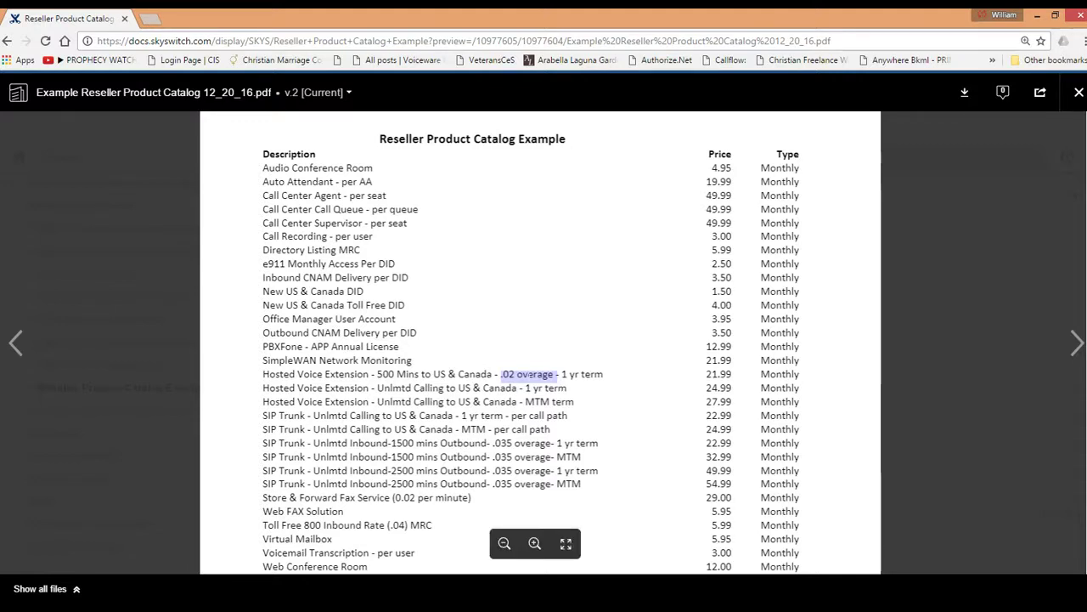
left_click_drag(377, 374, 418, 374)
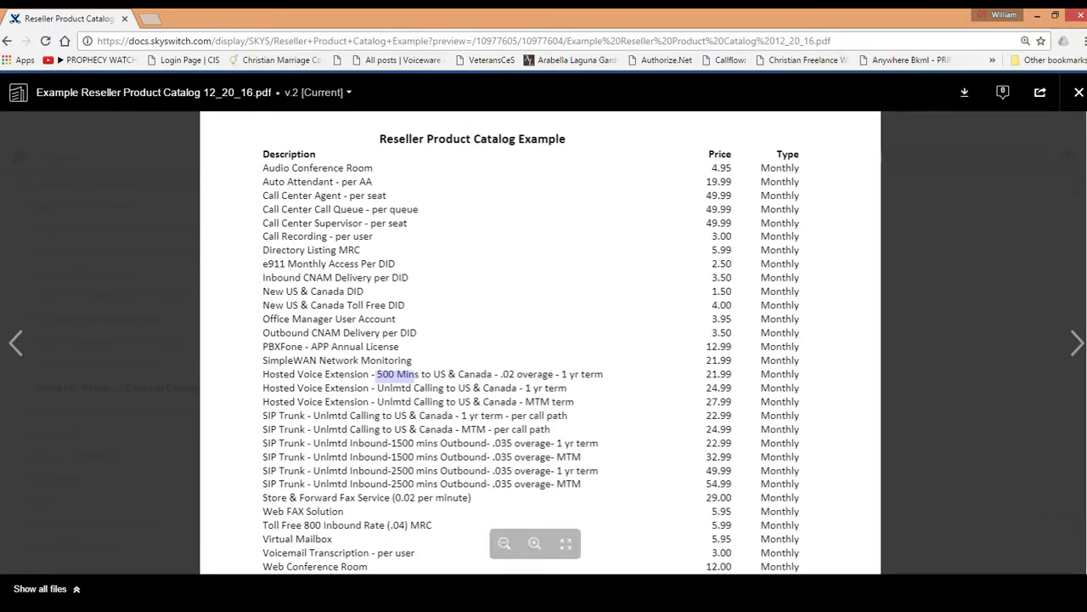
left_click(419, 363)
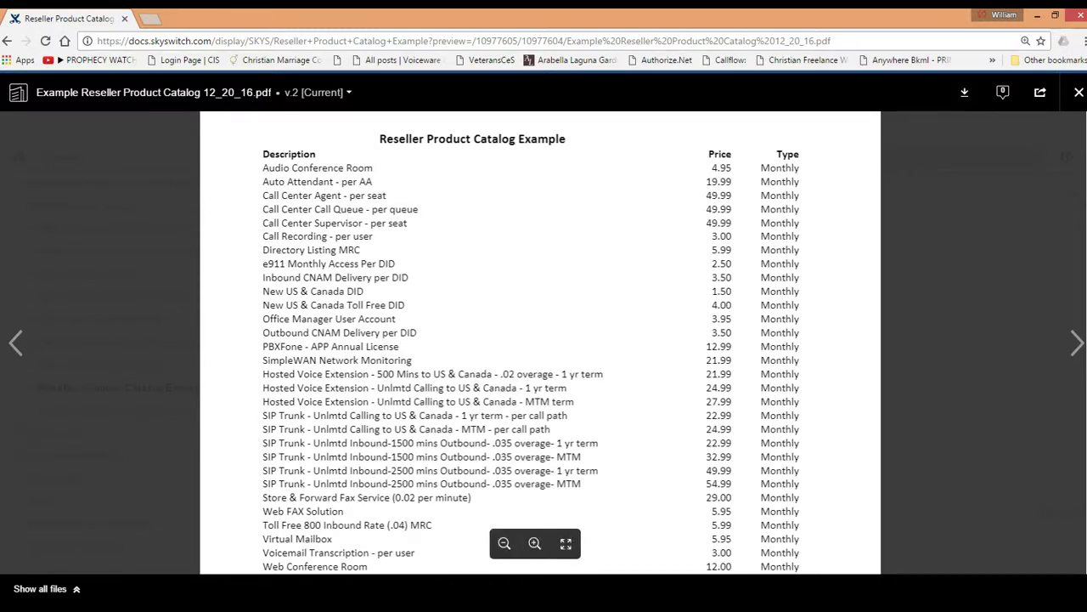
Examine the Hosted Voice Extension contract terms and highlight the unlimited US & Canada calling wording in the 1 yr term entry
left_click_drag(562, 377, 585, 377)
left_click(577, 401)
left_click_drag(377, 391, 517, 391)
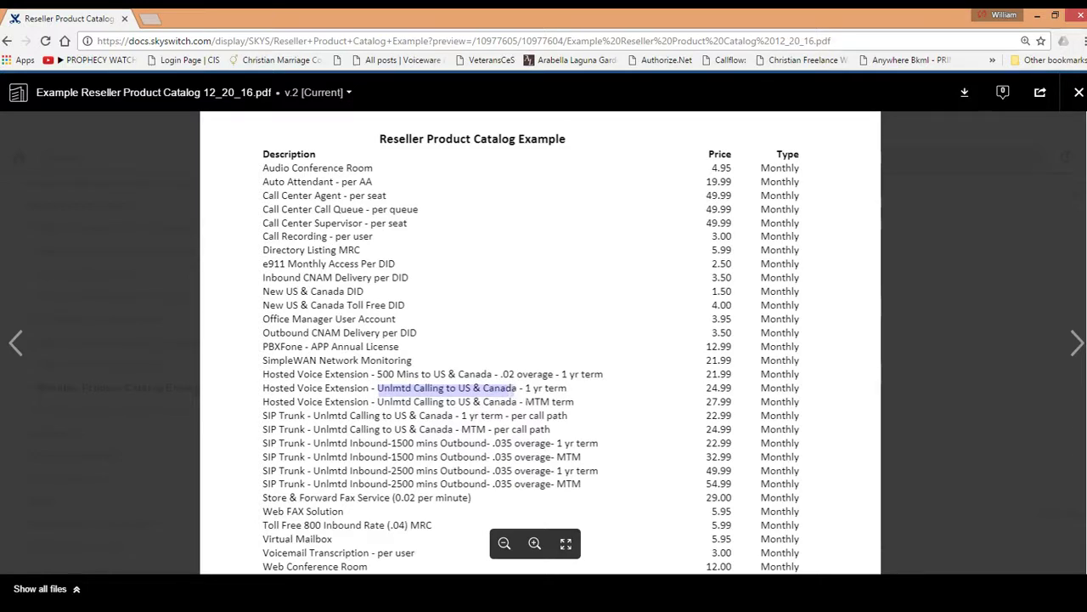
left_click(578, 400)
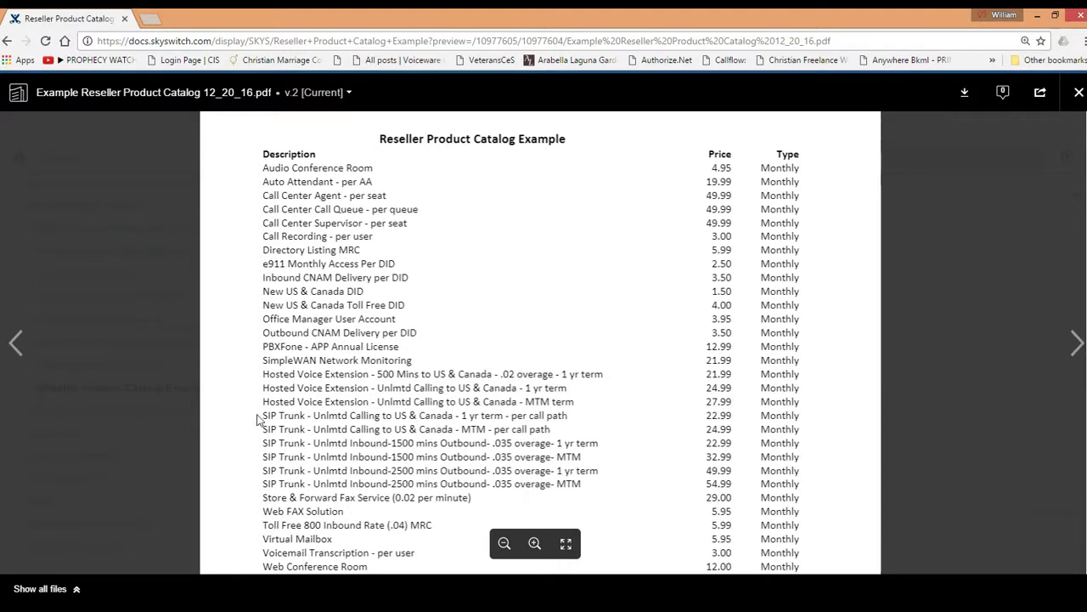
Highlight and review the monthly SIP Trunk plans in the catalog
left_click_drag(264, 417, 578, 472)
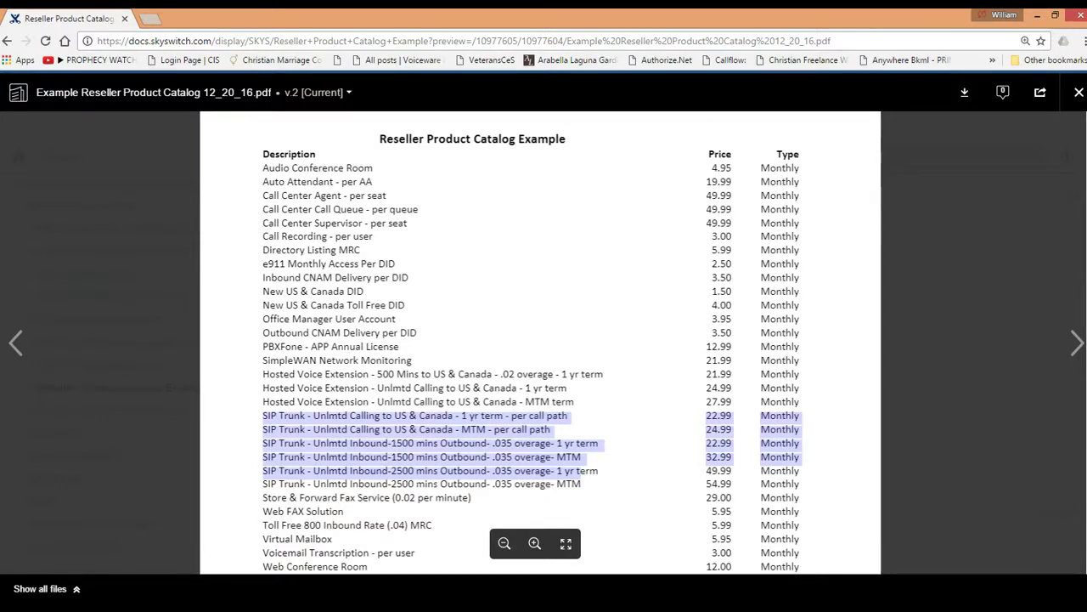
left_click(607, 415)
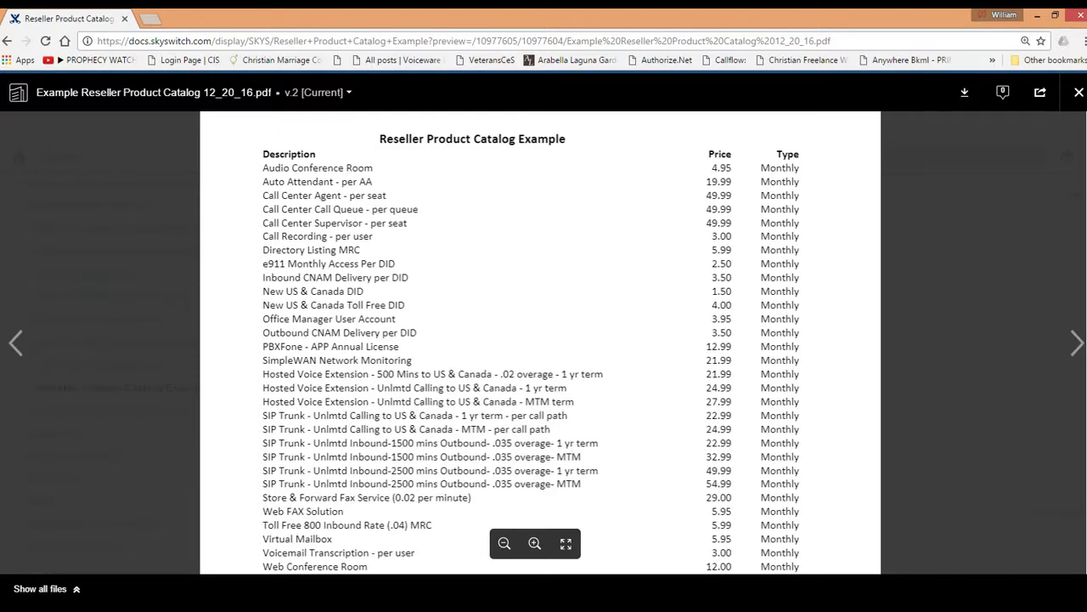
scroll(435, 369, "down", 2)
scroll(435, 369, "up", 2)
Review the monthly add-on entries, highlighting Office Manager User Account, Directory Listing MRC and Call Center Agent - per seat
left_click_drag(263, 318, 391, 319)
left_click(401, 323)
left_click_drag(261, 249, 367, 254)
left_click_drag(265, 201, 387, 197)
left_click(387, 197)
scroll(541, 340, "down", 1)
scroll(540, 340, "up", 1)
scroll(443, 249, "down", 1)
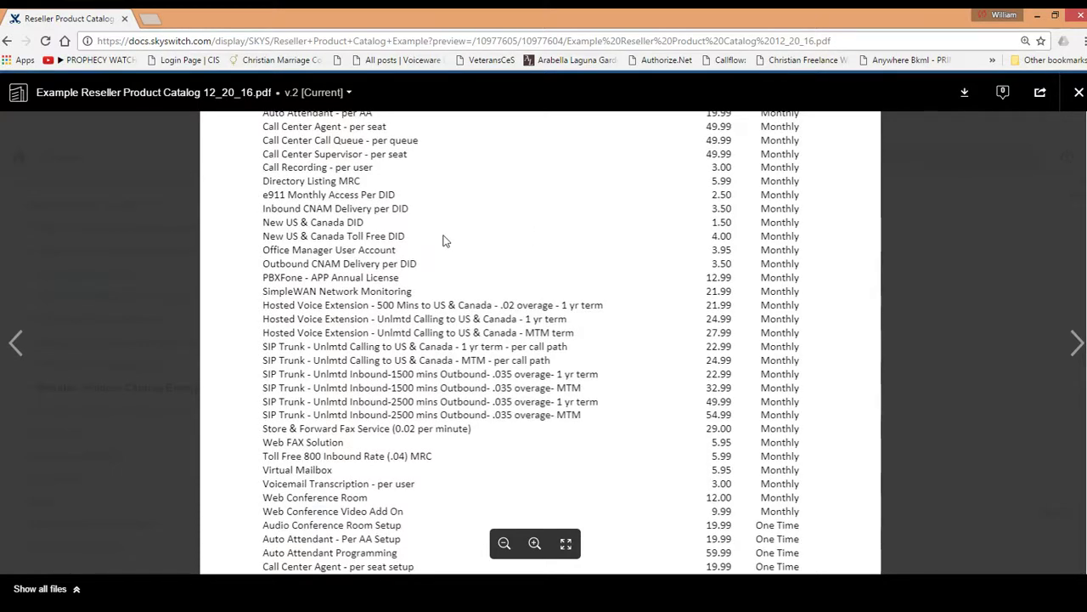
scroll(541, 343, "up", 1)
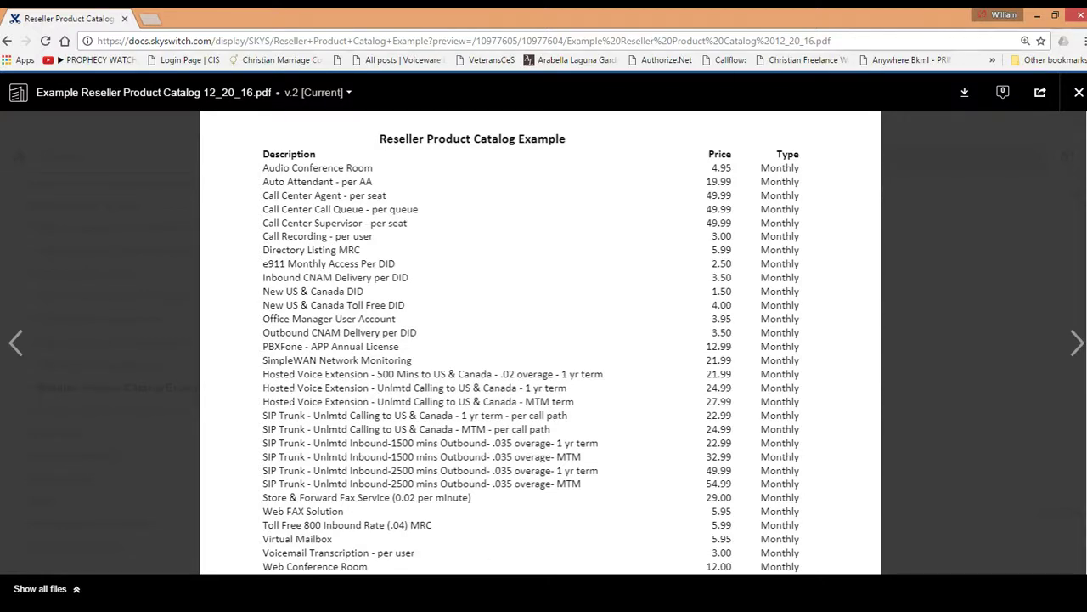
Review the first page's one-time setup charges, highlighting the Auto Attendant - Per AA Setup entry
scroll(540, 340, "down", 2)
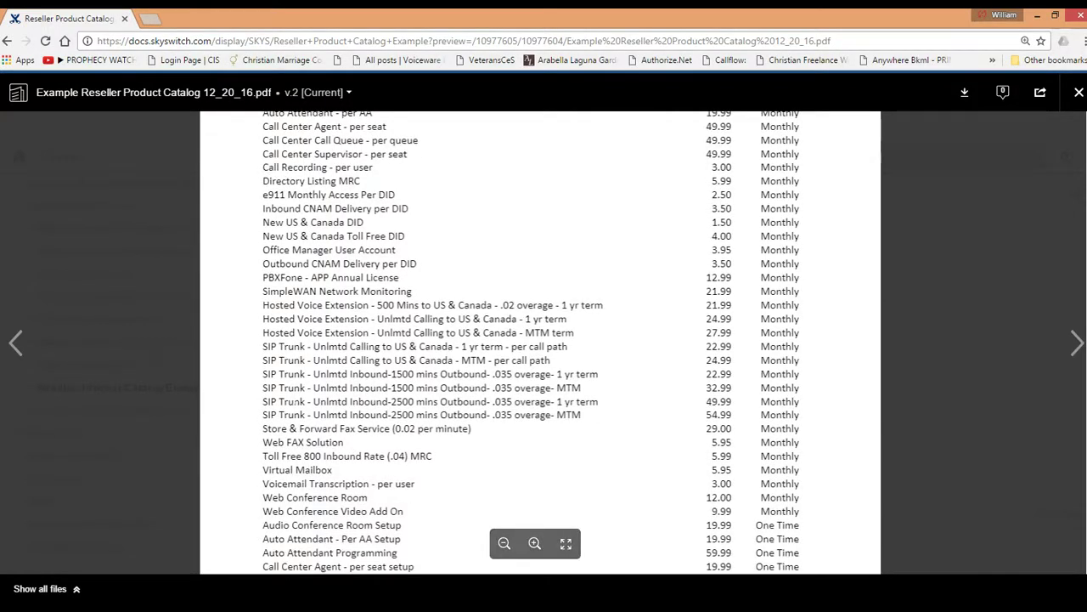
scroll(540, 340, "down", 2)
scroll(540, 340, "down", 2)
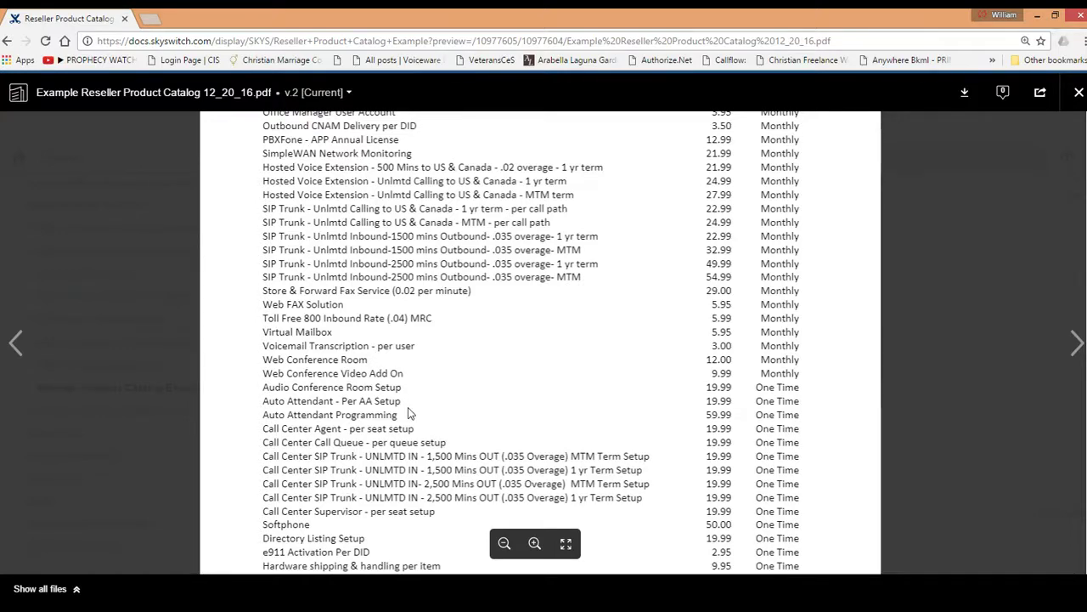
scroll(410, 413, "down", 1)
scroll(531, 340, "down", 1)
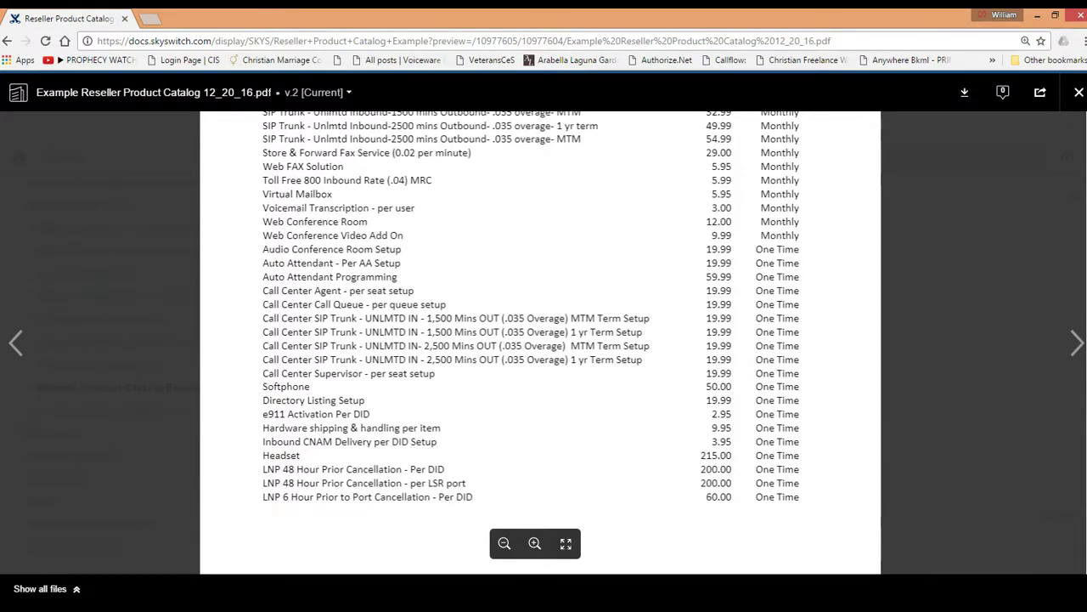
left_click_drag(262, 265, 407, 265)
left_click(408, 265)
scroll(480, 405, "down", 1)
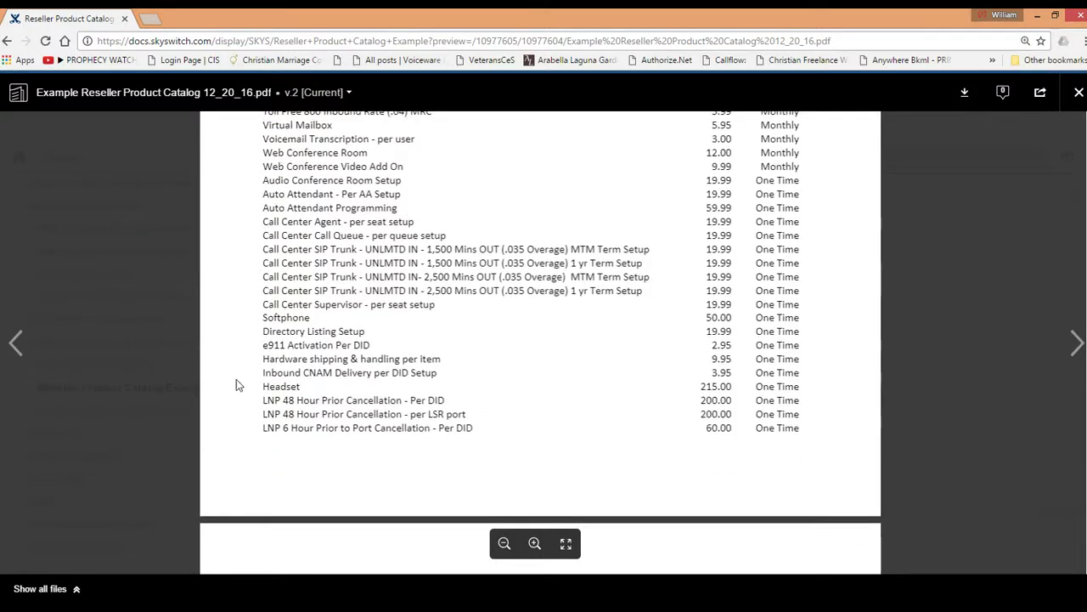
Find the two Onsite Installation & Training charges on the catalog's second page and highlight them
scroll(380, 392, "down", 2)
scroll(380, 392, "down", 3)
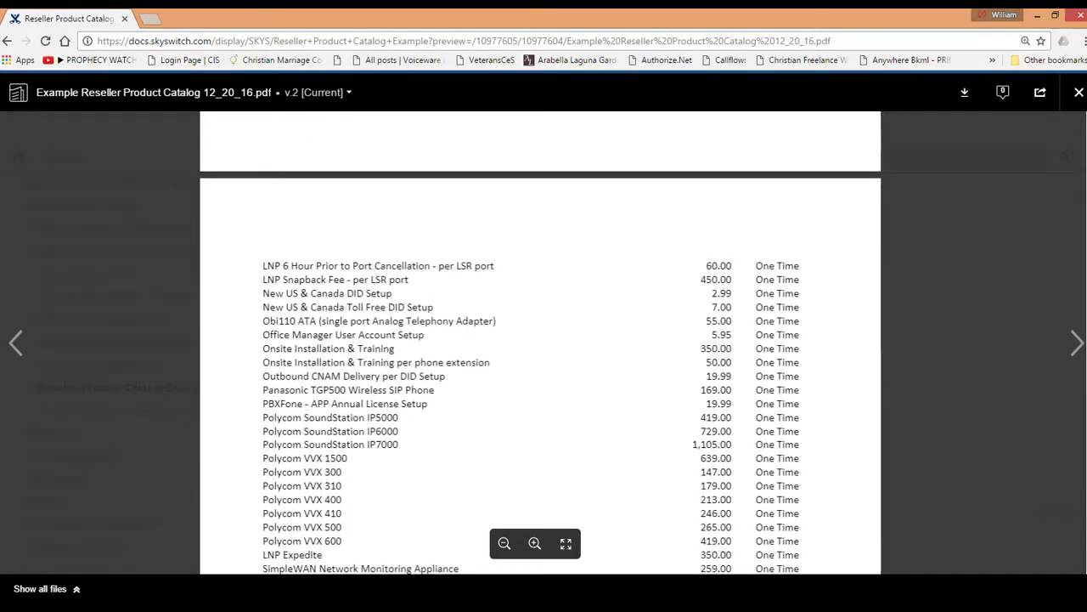
left_click_drag(262, 348, 394, 349)
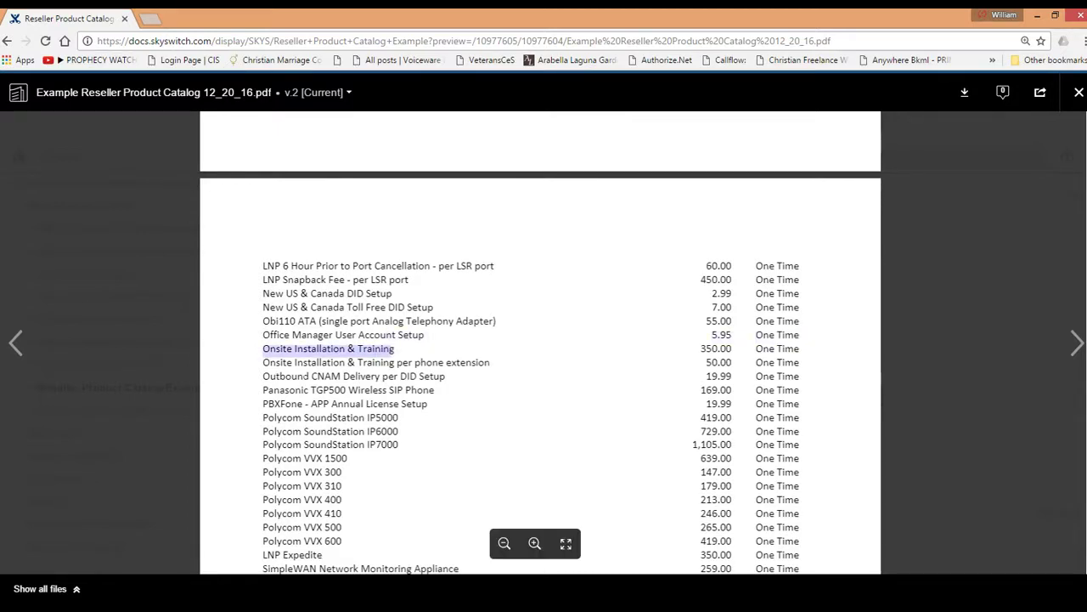
left_click_drag(262, 362, 491, 362)
left_click(479, 390)
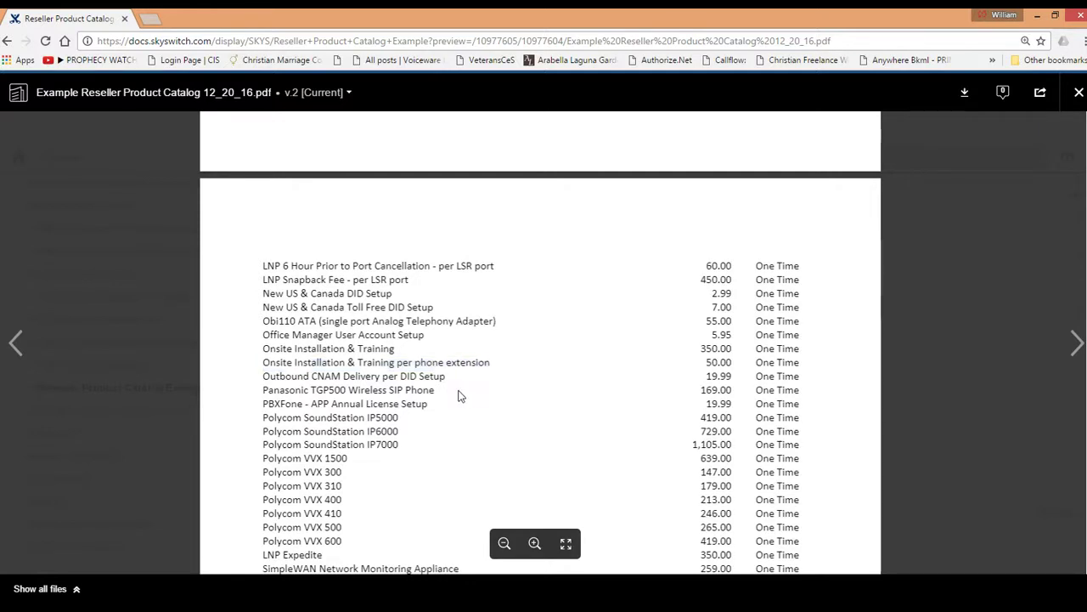
Review the one-time hardware and setup entries, including the Polycom and Yealink phones, and highlight part of the SimpleWAN Network Monitoring Appliance entry
scroll(468, 386, "down", 1)
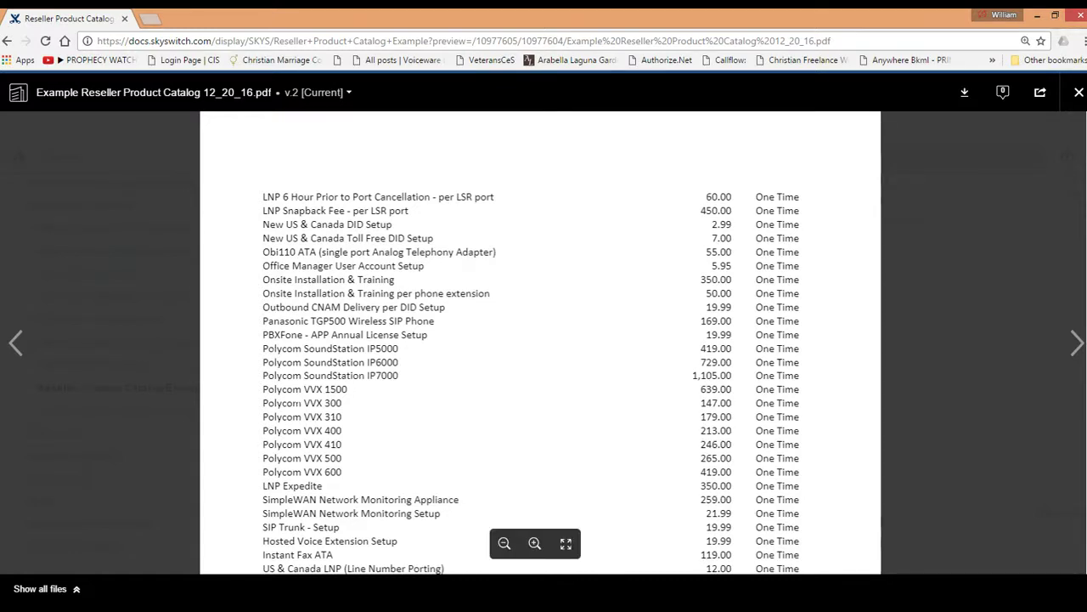
scroll(365, 355, "down", 5)
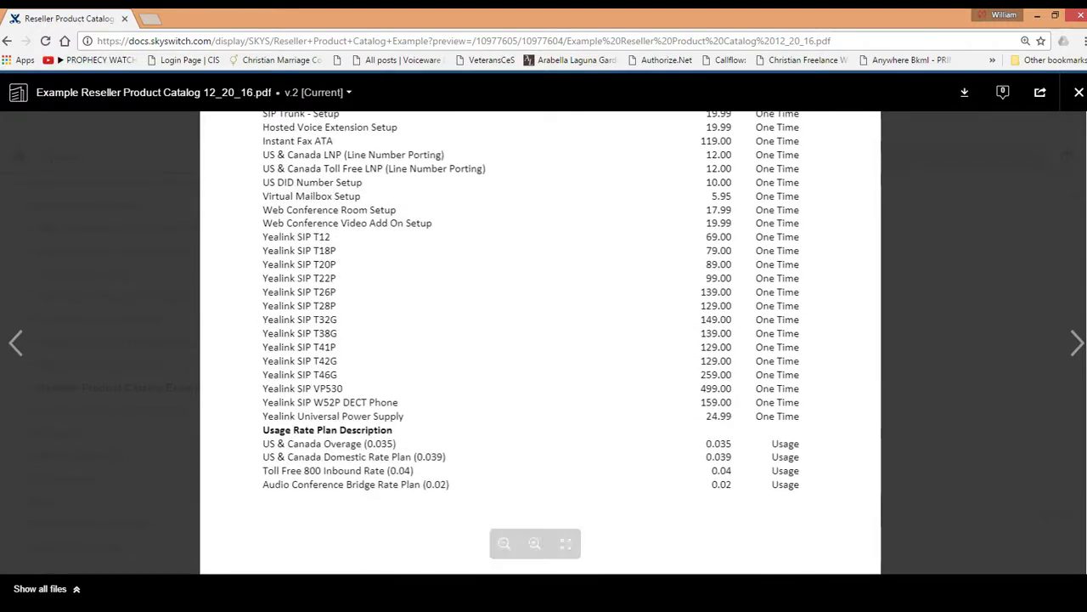
scroll(340, 361, "up", 1)
scroll(344, 361, "up", 1)
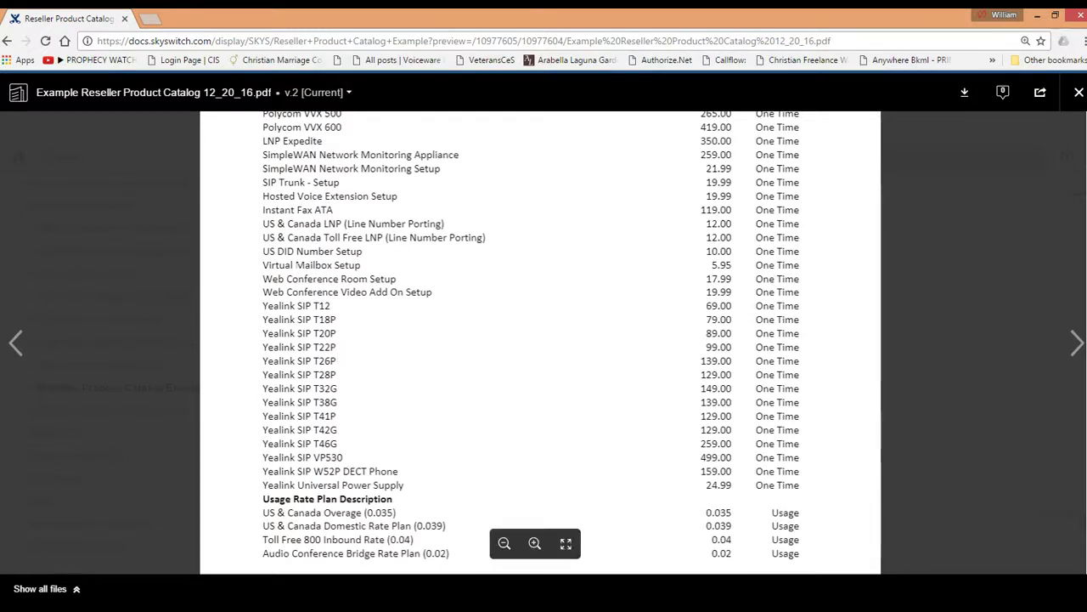
scroll(541, 340, "up", 1)
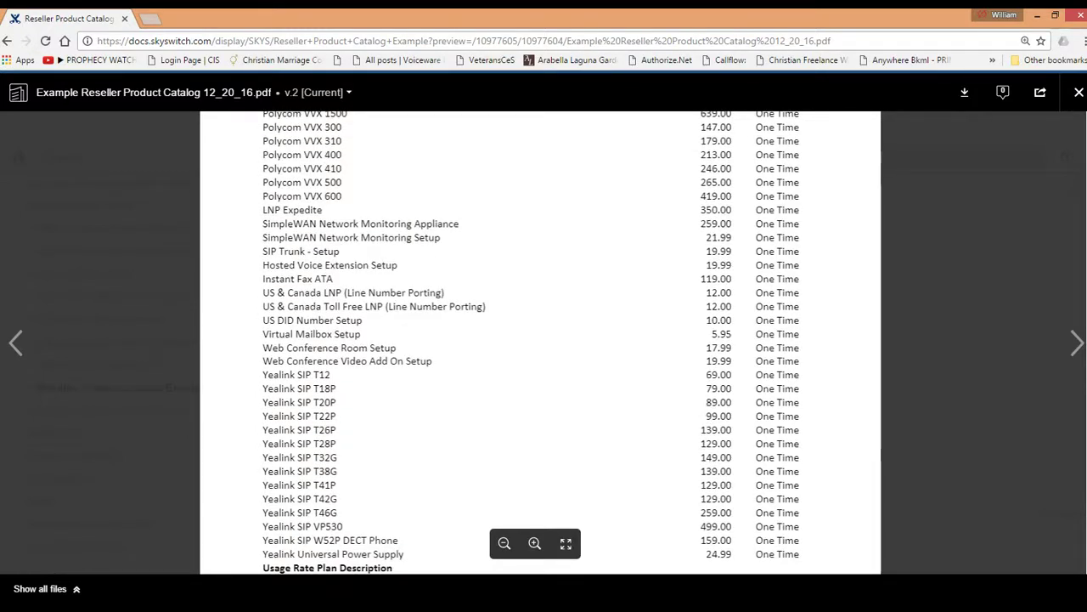
left_click_drag(264, 225, 265, 113)
left_click(264, 224)
left_click_drag(414, 225, 457, 244)
scroll(415, 321, "down", 1)
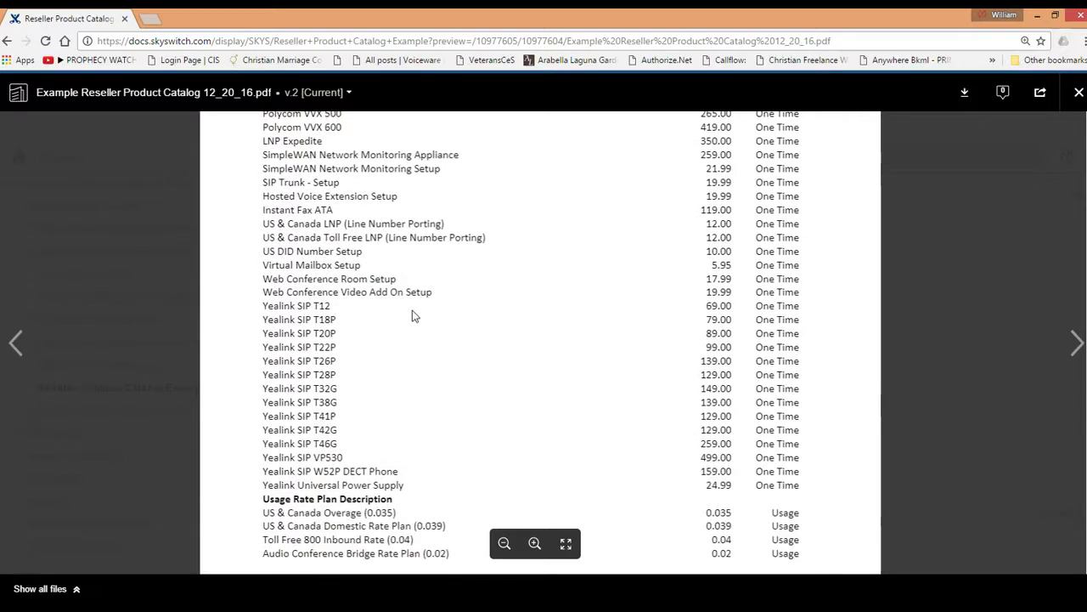
Review the Usage Rate Plan entries and the fax, 411 and 911 usage charges at the end of the product catalog
scroll(415, 316, "down", 2)
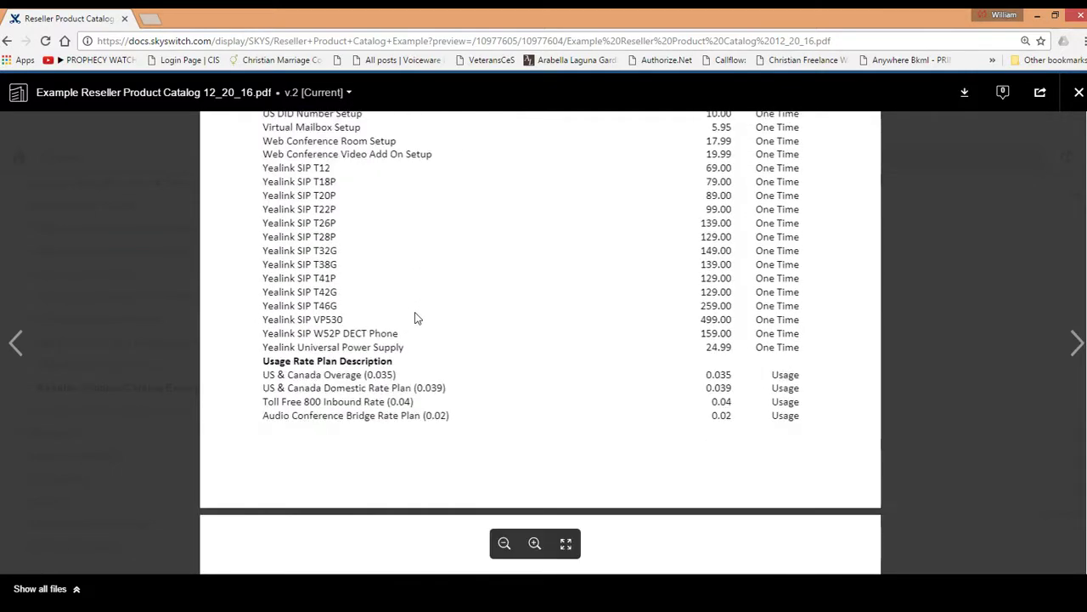
scroll(414, 318, "down", 1)
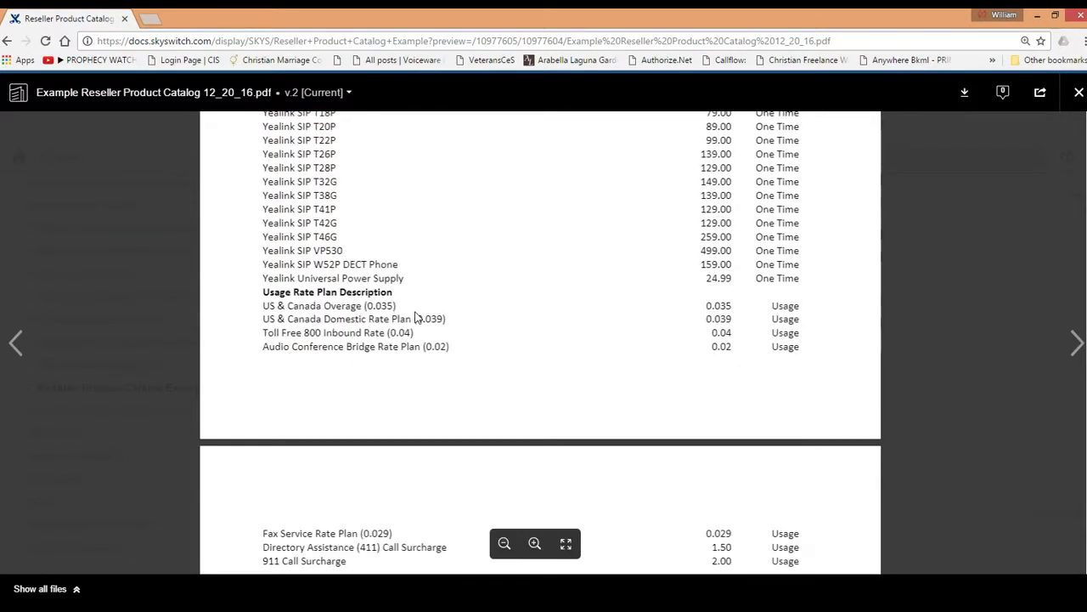
scroll(415, 317, "down", 1)
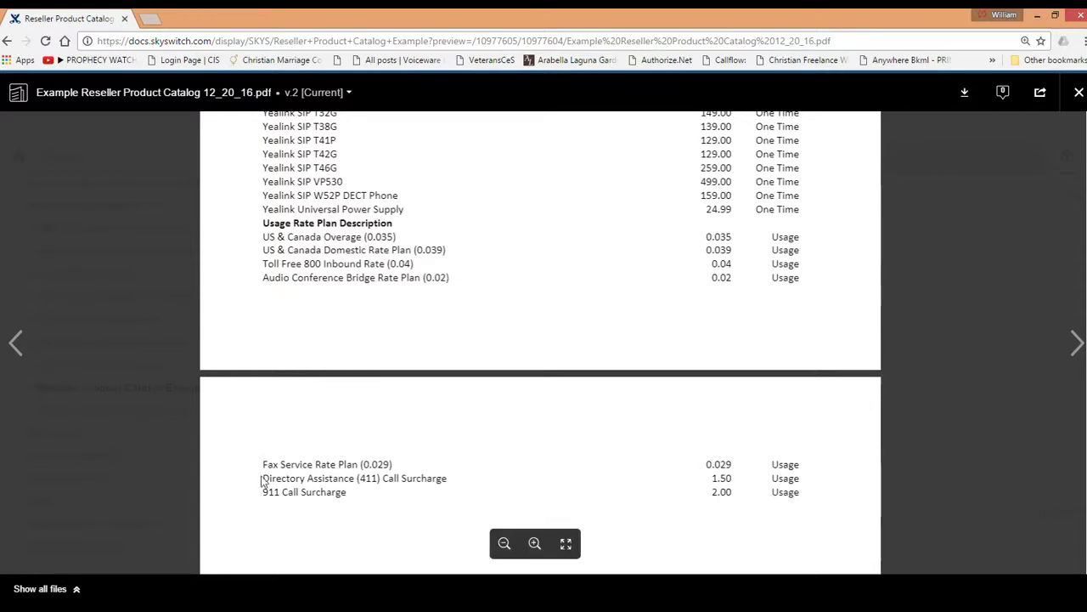
scroll(311, 456, "down", 1)
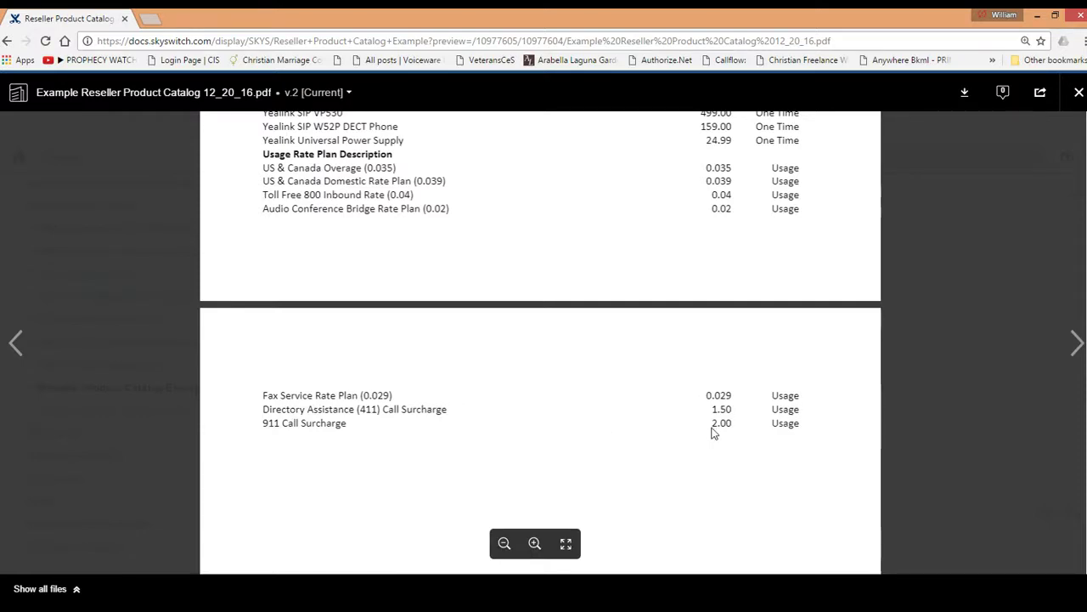
scroll(576, 429, "up", 1)
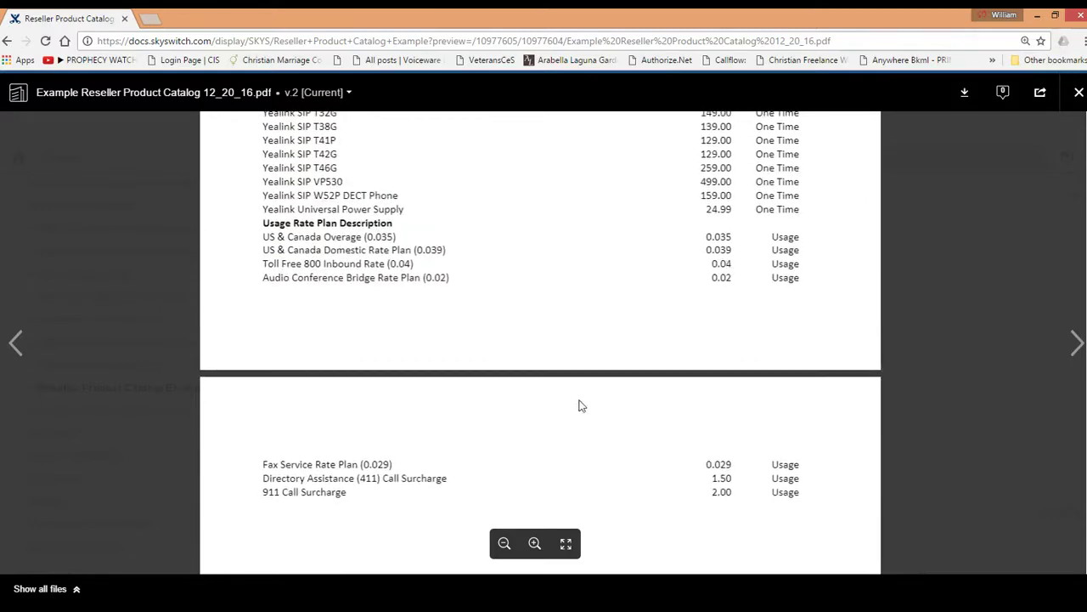
scroll(735, 332, "up", 1)
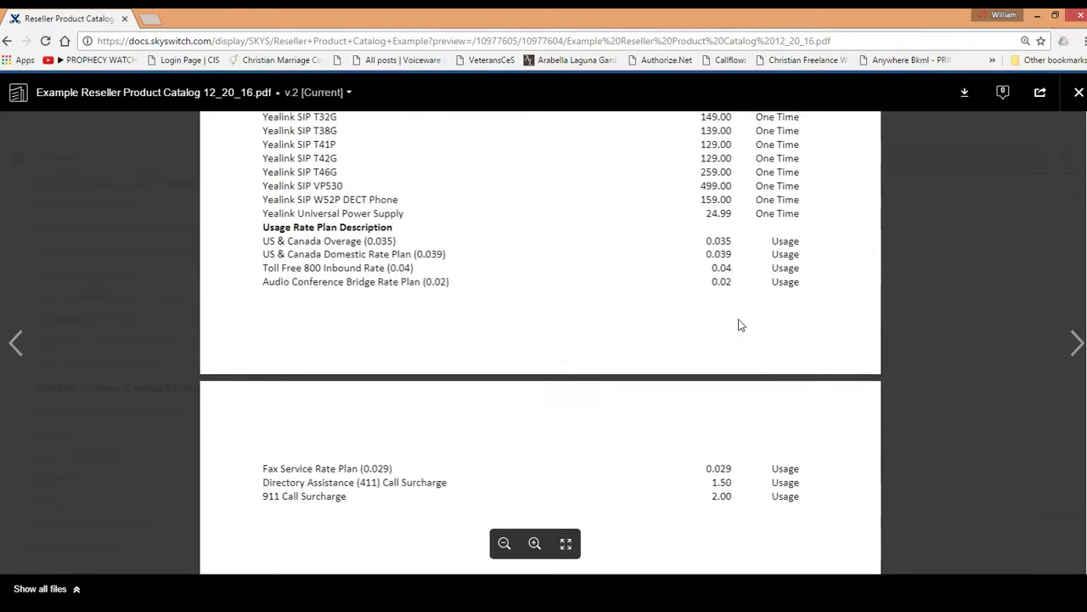
Skim back through the catalog's one-time and monthly entries, ending again at the usage rate plans
scroll(738, 323, "up", 12)
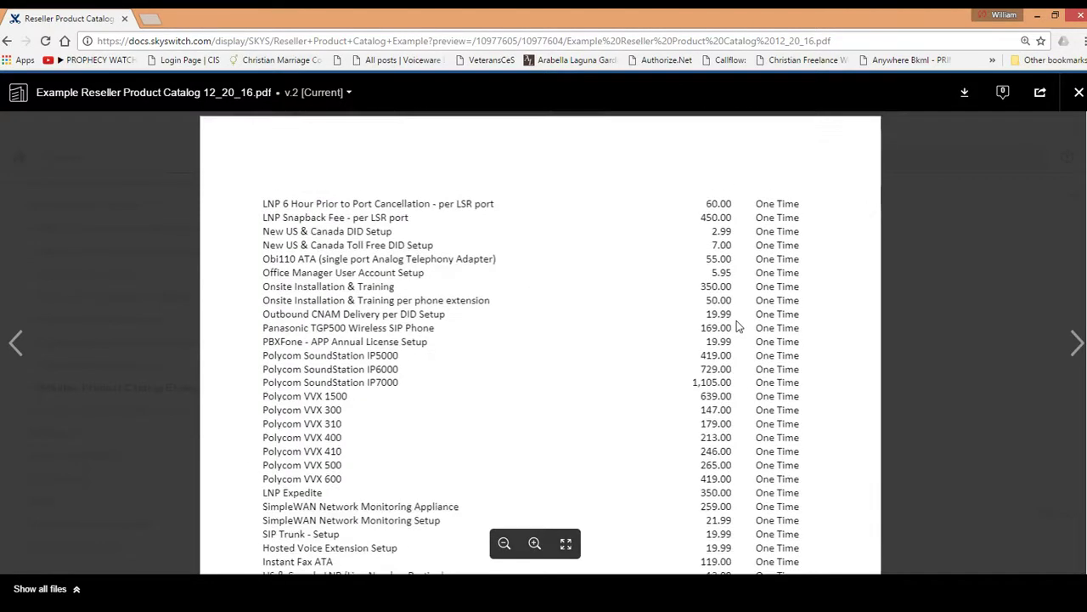
scroll(737, 326, "up", 5)
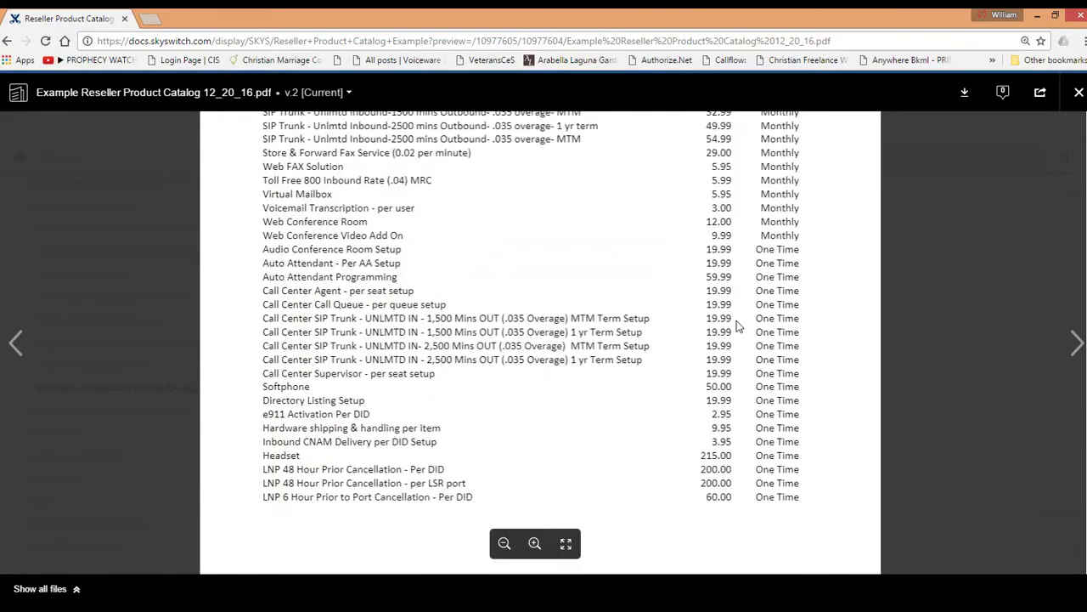
scroll(737, 321, "up", 1)
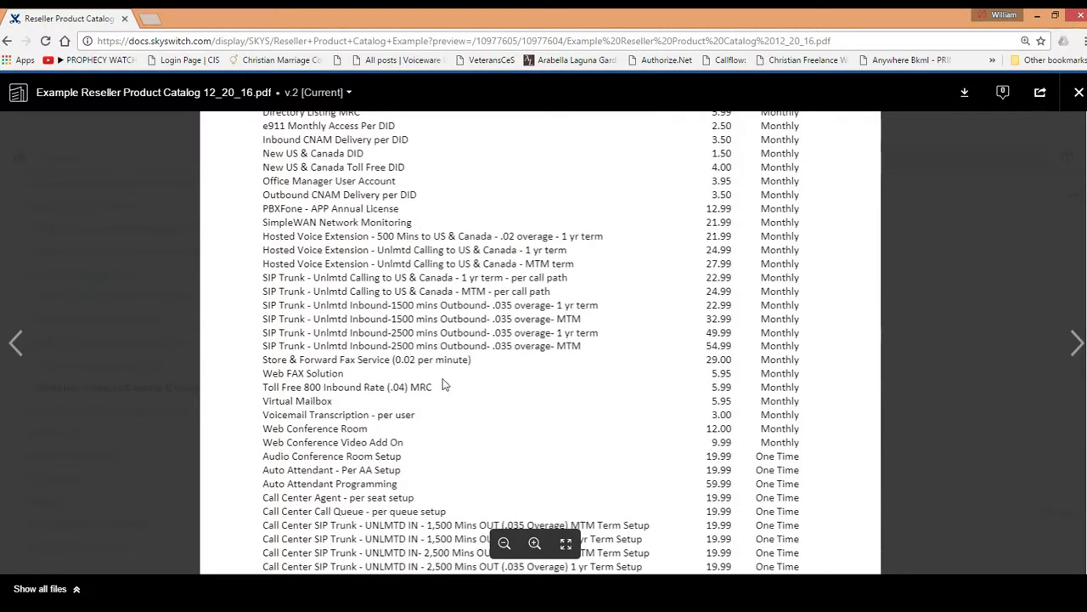
scroll(454, 381, "down", 2)
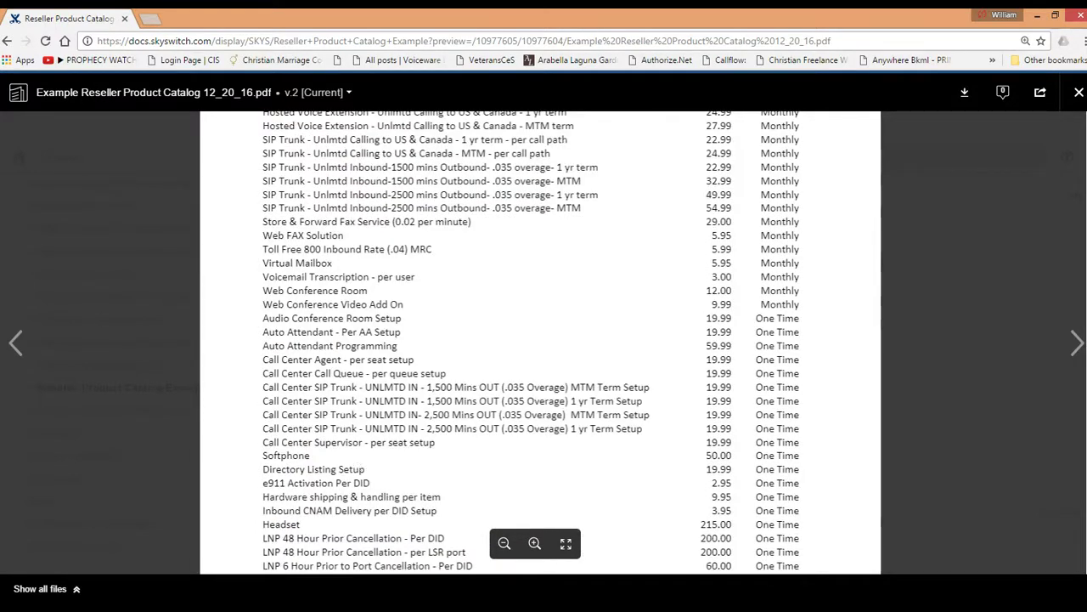
scroll(434, 396, "down", 5)
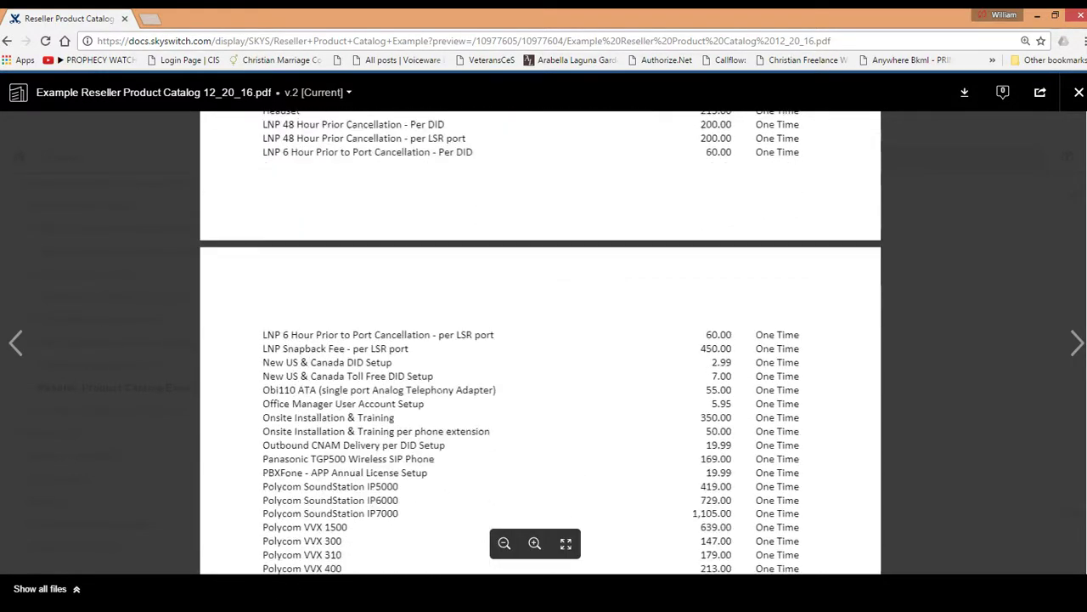
scroll(434, 391, "down", 5)
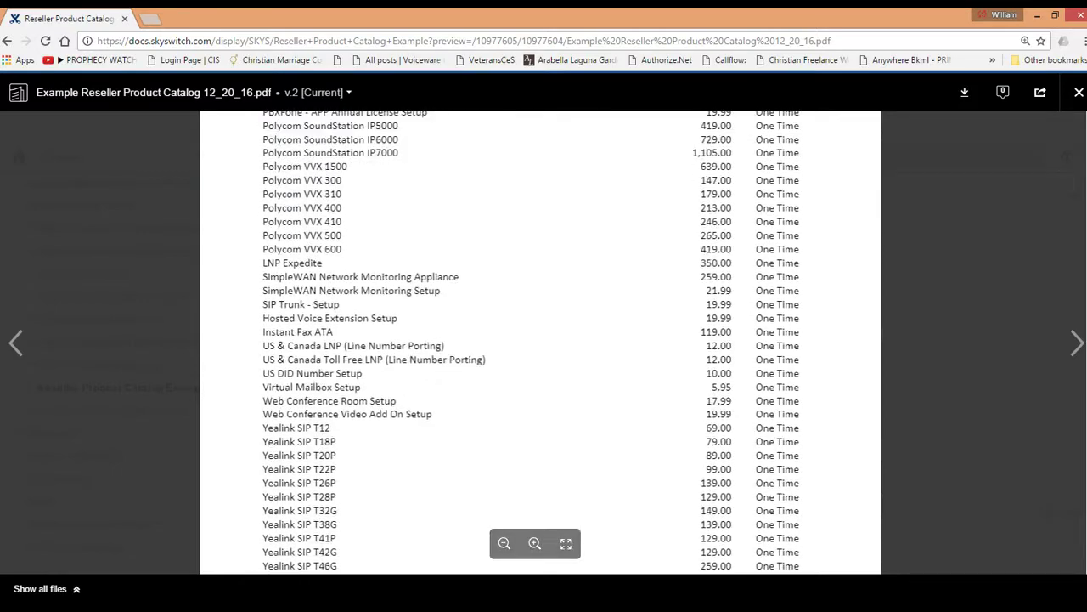
scroll(434, 383, "down", 5)
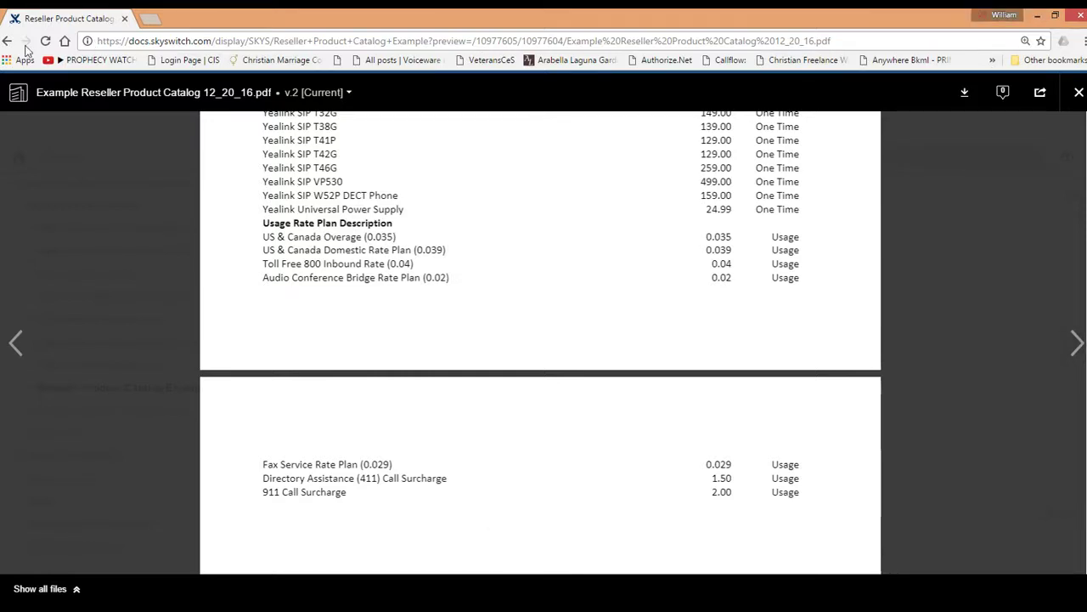
Leave the catalog PDF and open the Product Catalog Creation Form page under Billing Services - Rev.io
left_click(7, 41)
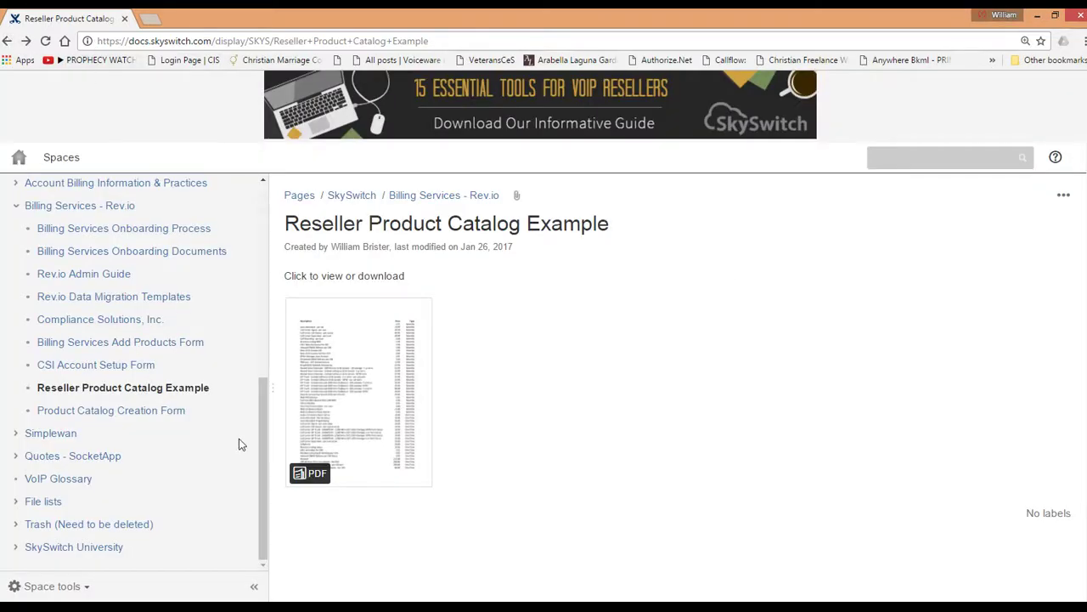
left_click_drag(261, 435, 259, 399)
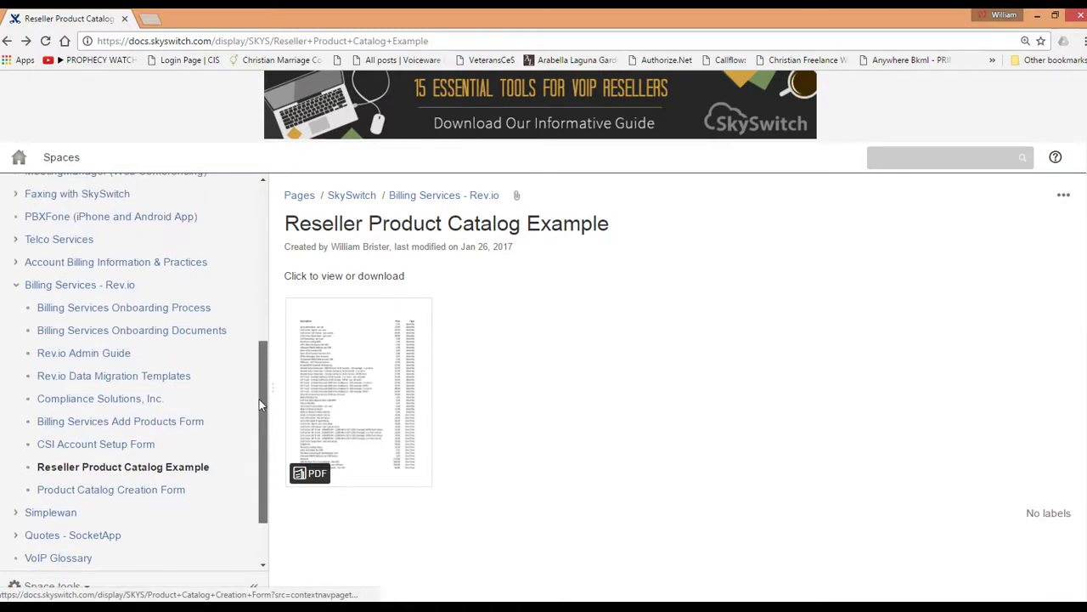
left_click(102, 493)
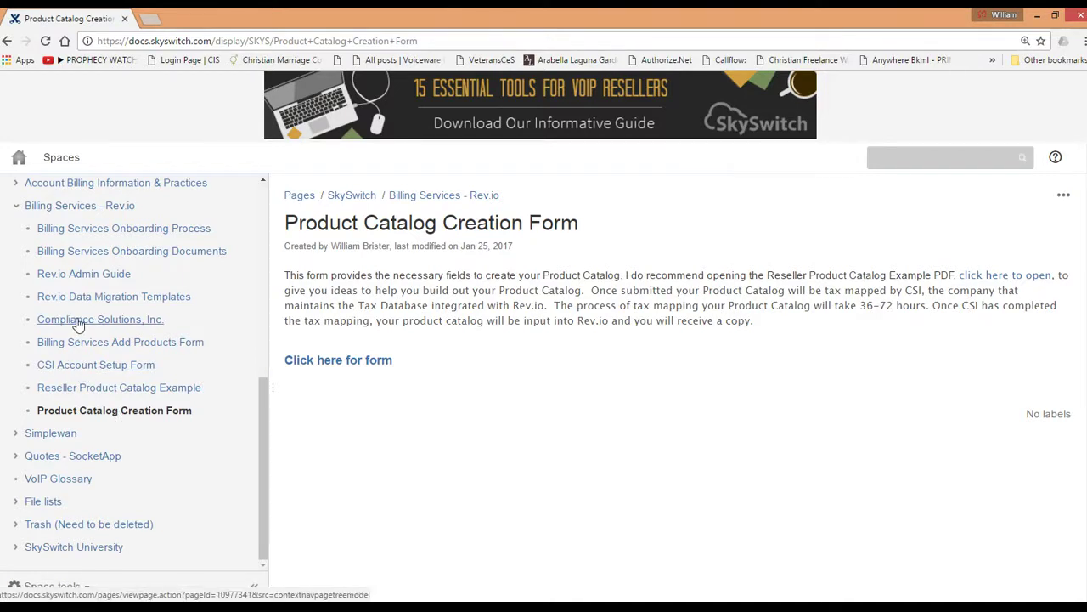
View the Compliance Solutions, Inc. page, and open the online form from the Product Catalog Creation Form page to examine its fields
left_click(124, 323)
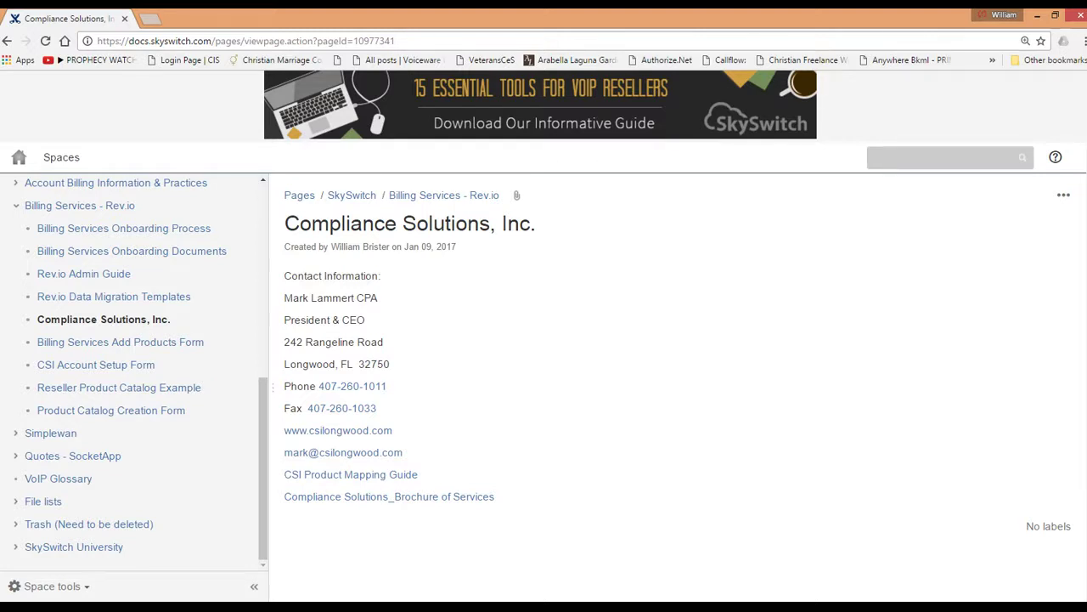
left_click(125, 412)
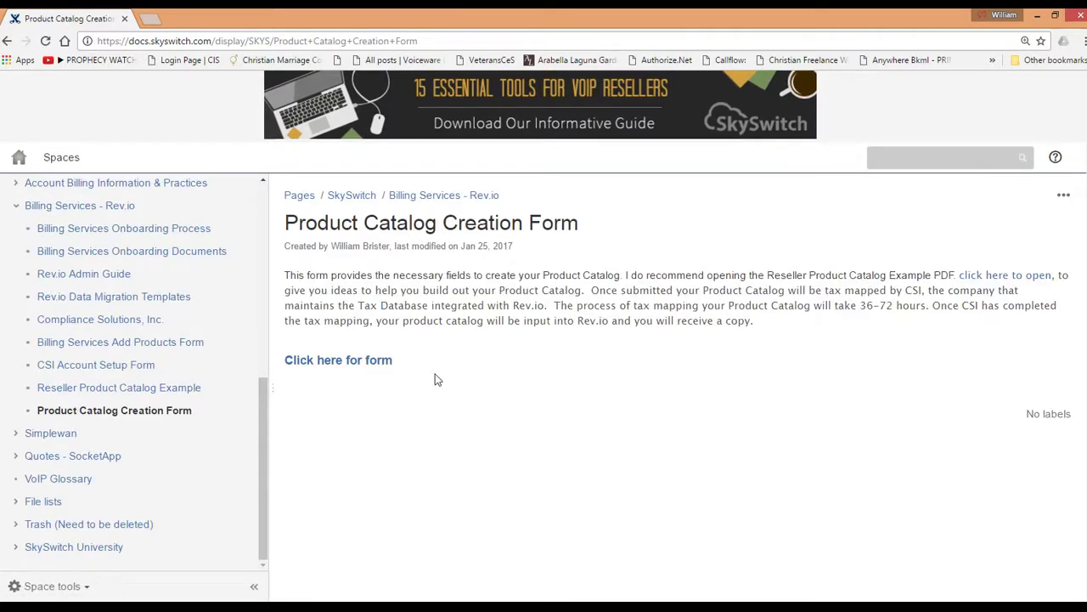
left_click(384, 363)
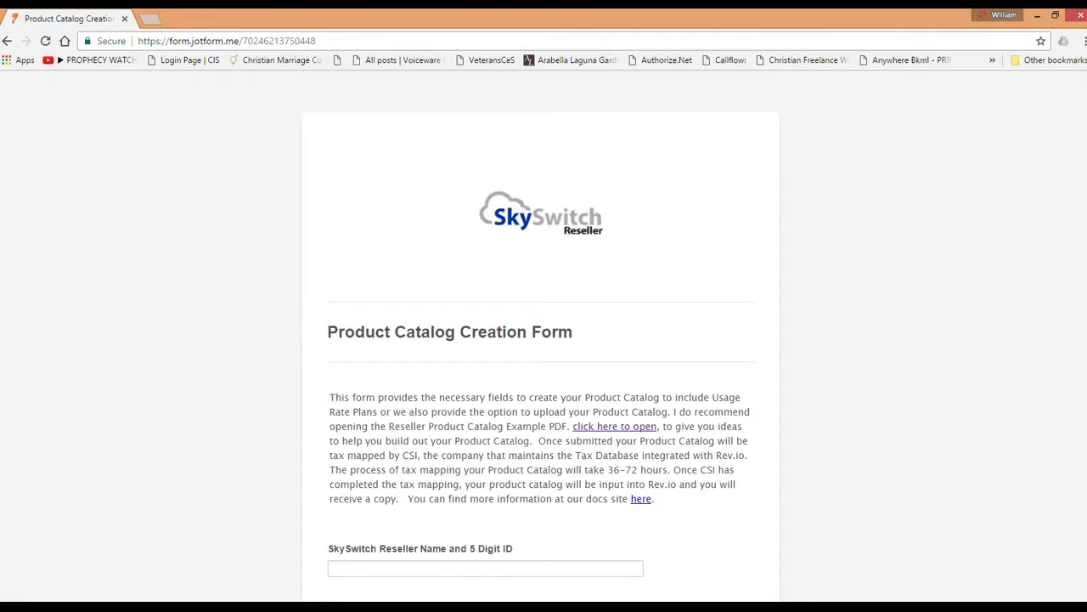
scroll(541, 340, "down", 2)
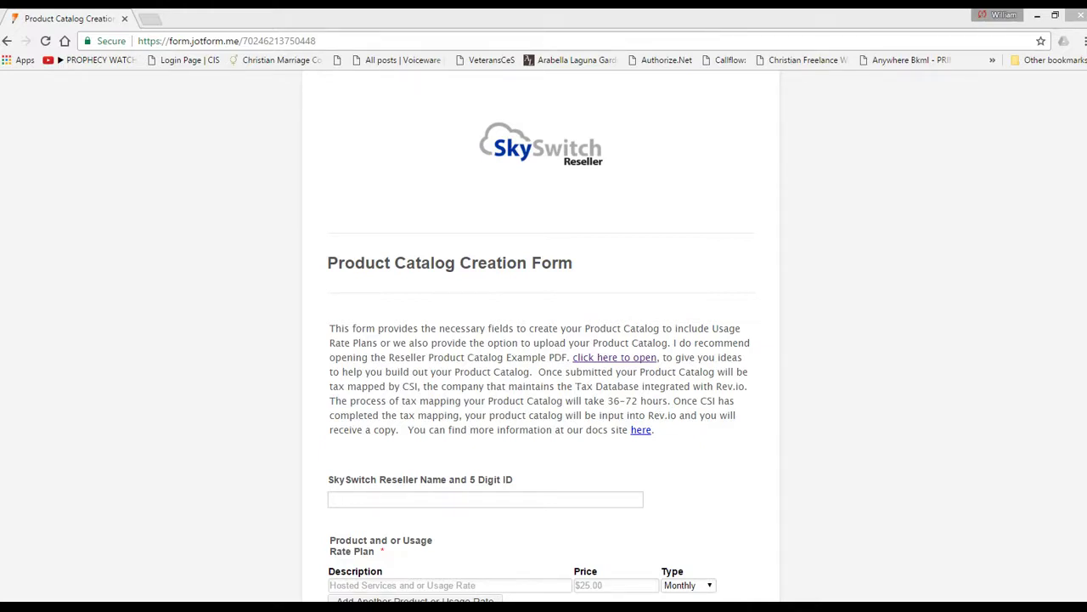
Return to the documentation site and open the CSI Product Mapping Guide from the Compliance Solutions, Inc. page
left_click(7, 41)
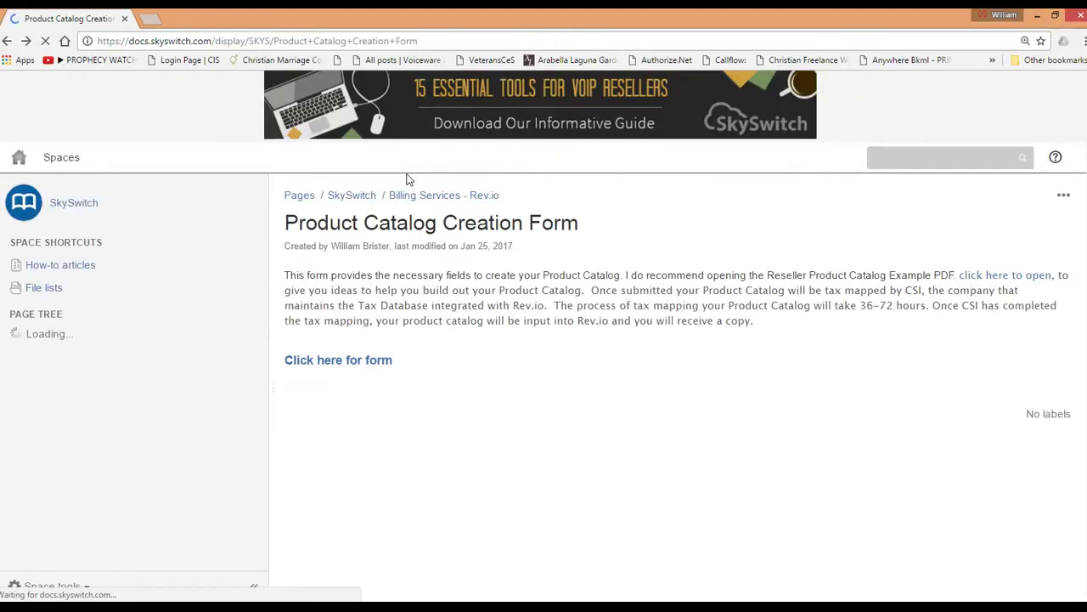
scroll(109, 394, "up", 1)
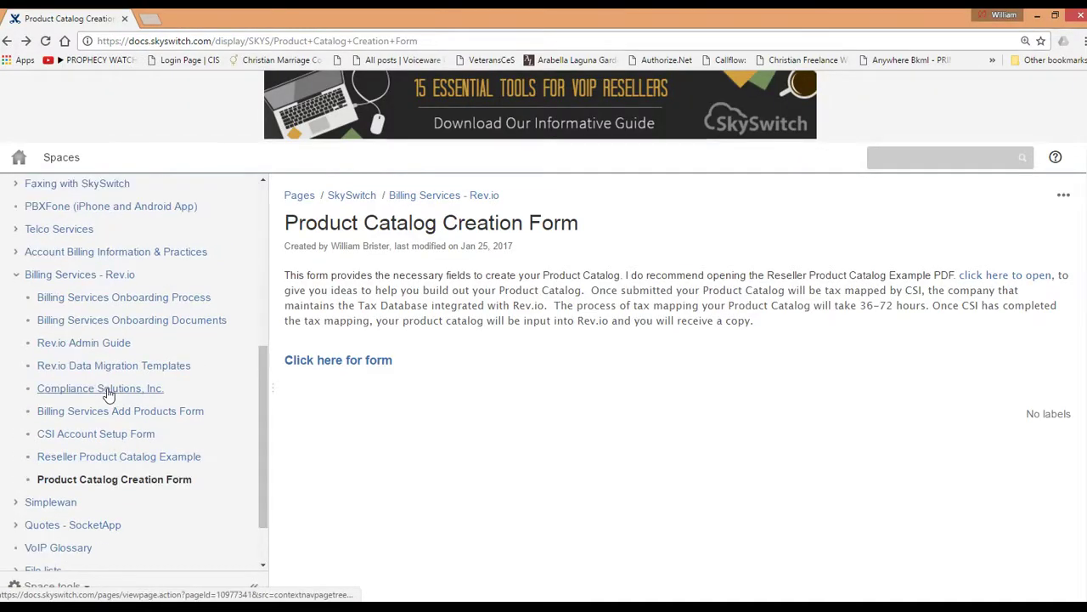
left_click(110, 393)
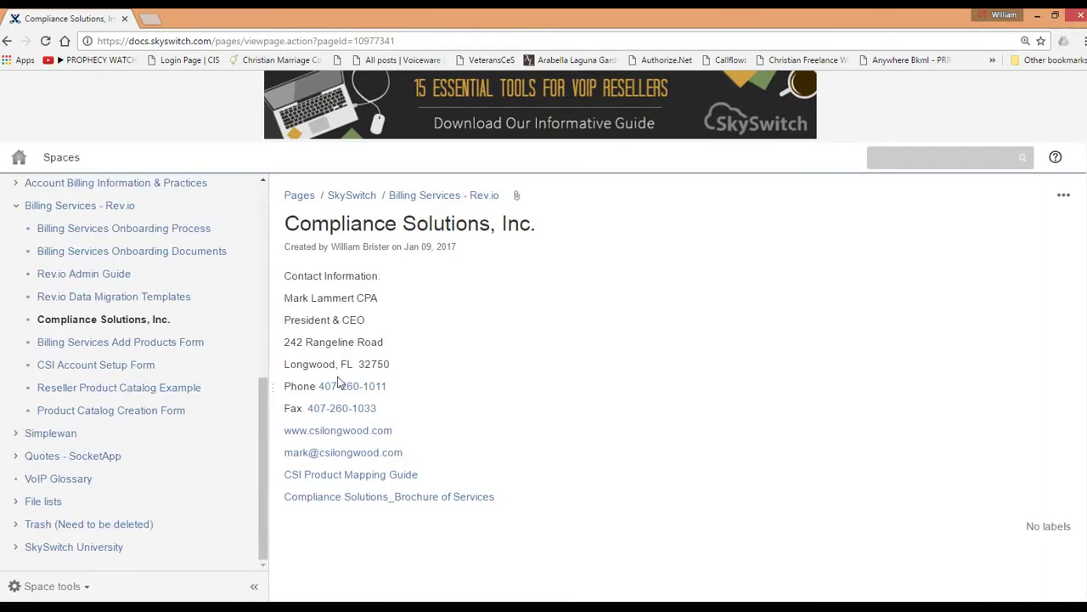
left_click(372, 477)
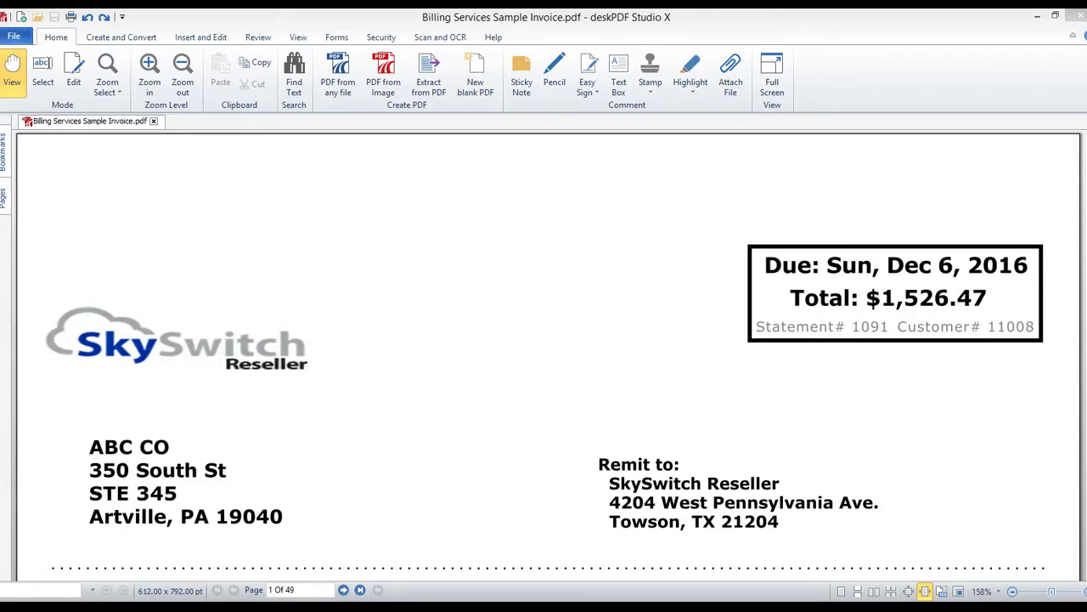
Examine the sample invoice's header, customer and remit-to blocks, and late payment notice
left_click(94, 451)
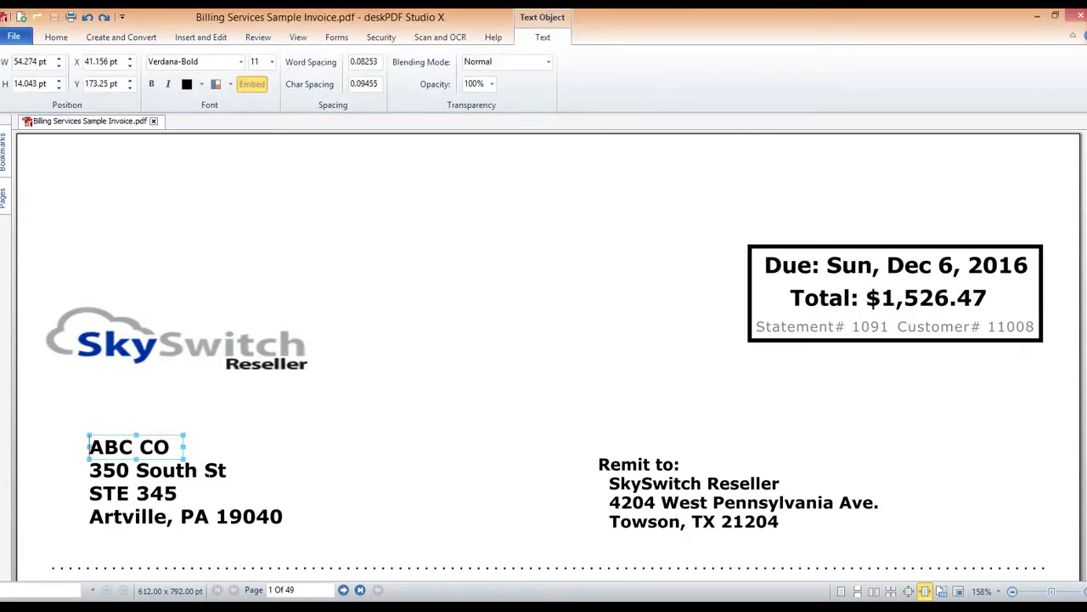
key("Escape")
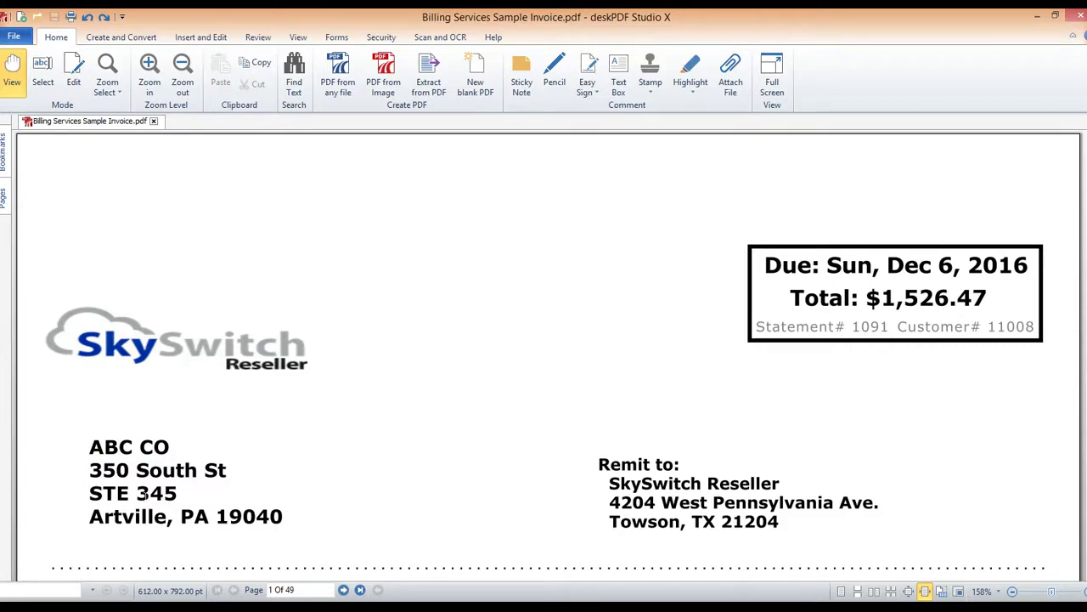
scroll(549, 355, "down", 3)
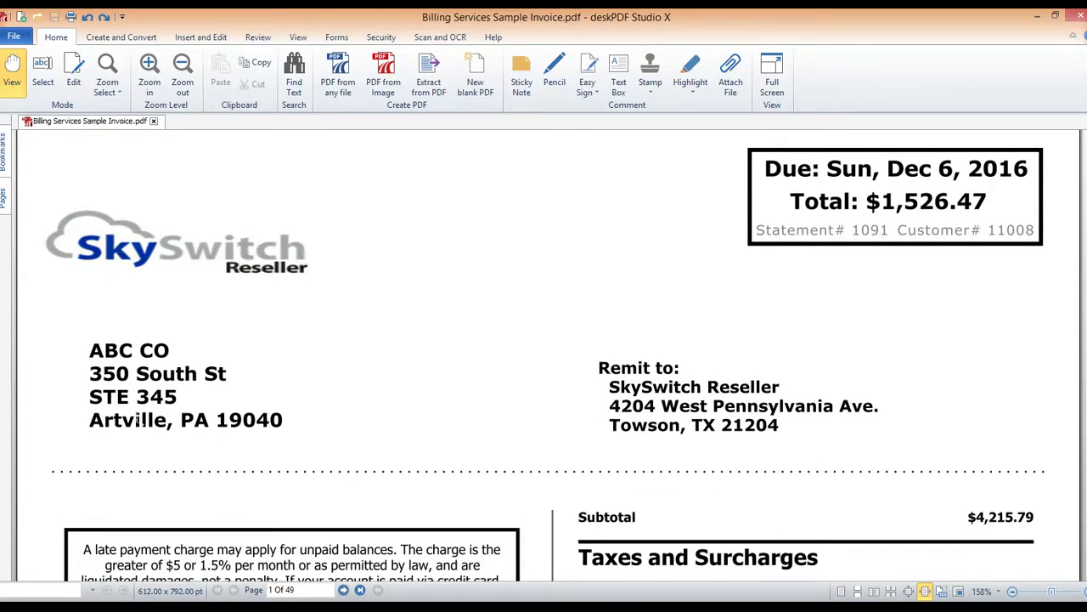
scroll(545, 356, "down", 2)
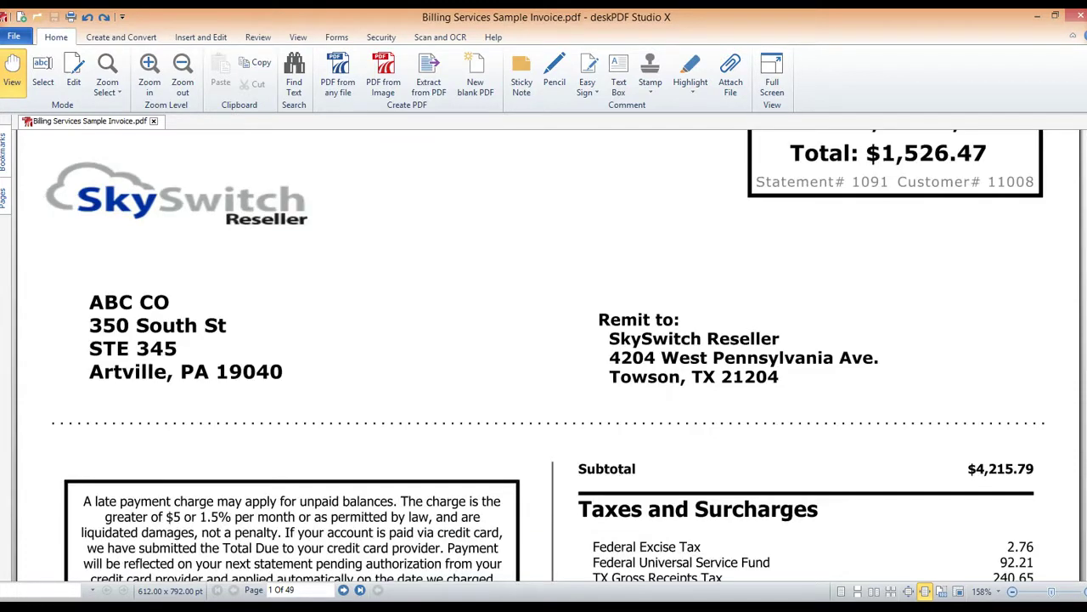
scroll(544, 356, "down", 3)
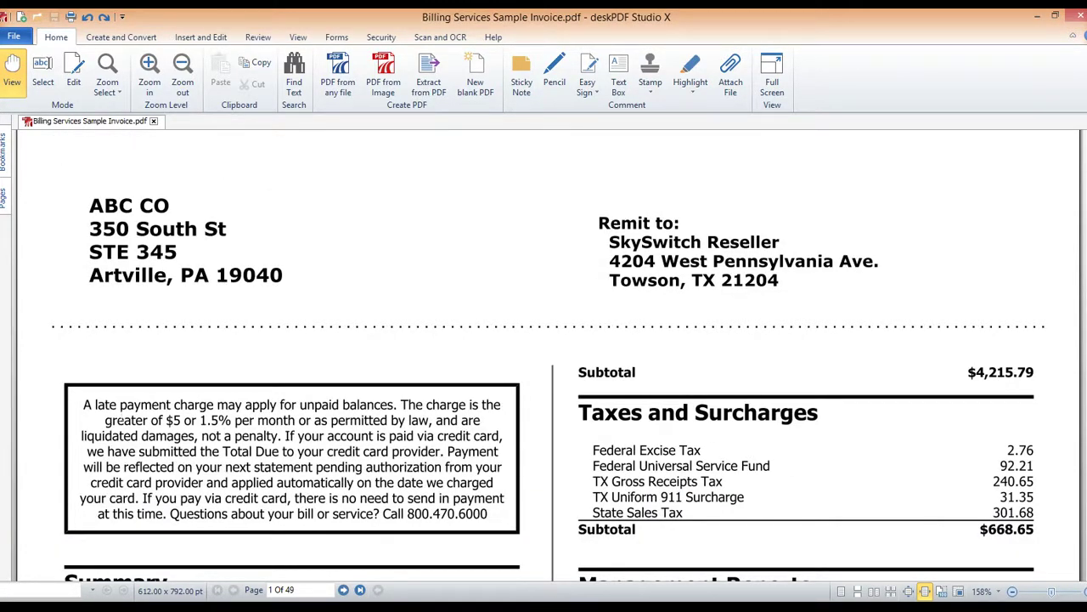
scroll(545, 356, "down", 2)
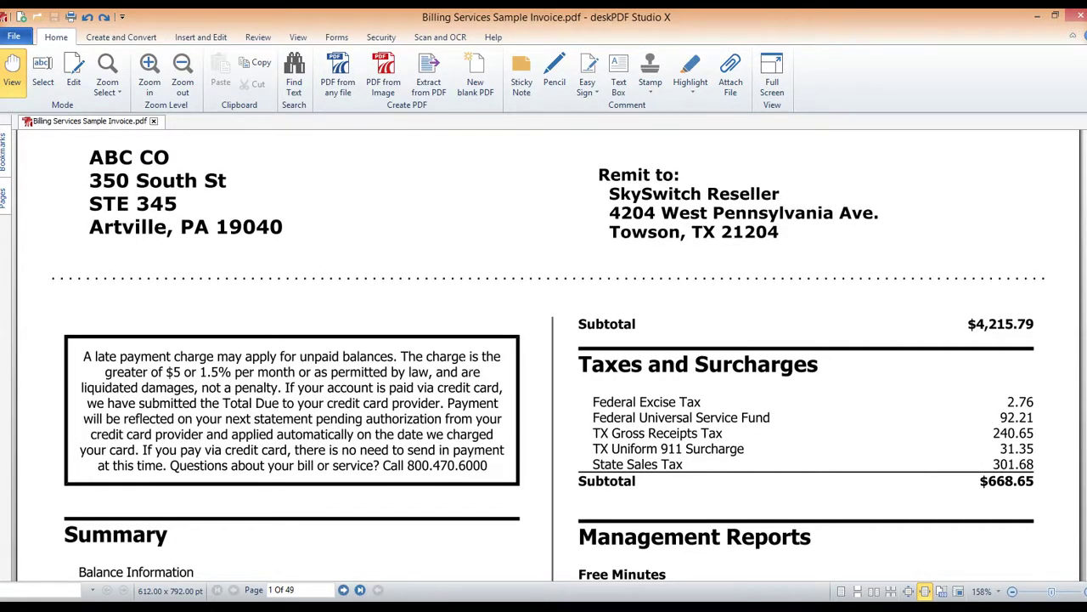
Read through the invoice's Summary, Recurring Charges and Management Reports sections to the end of the first page
scroll(545, 356, "down", 2)
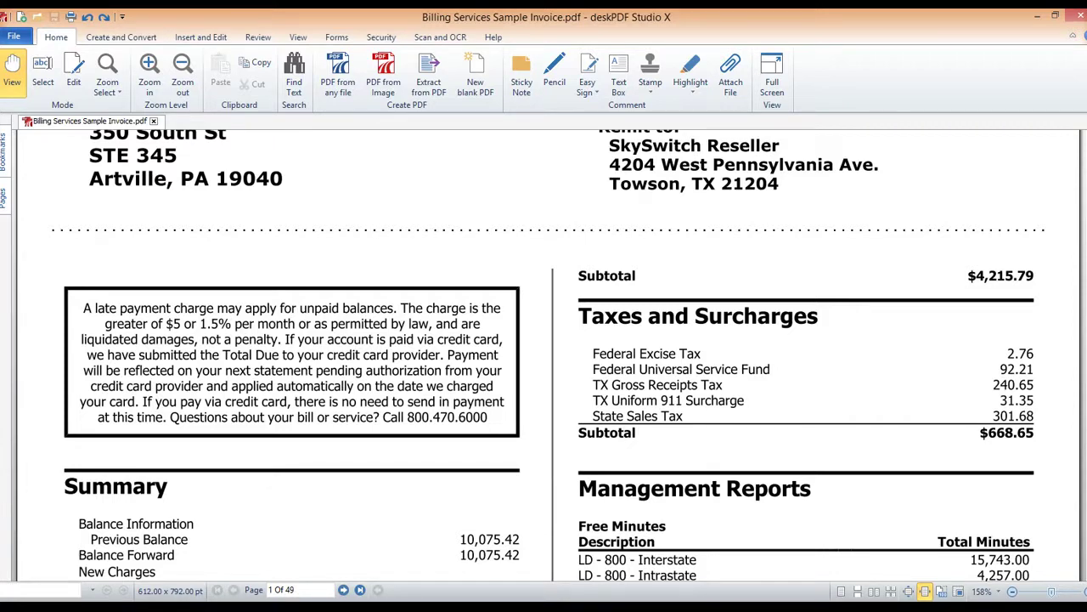
scroll(544, 355, "down", 1)
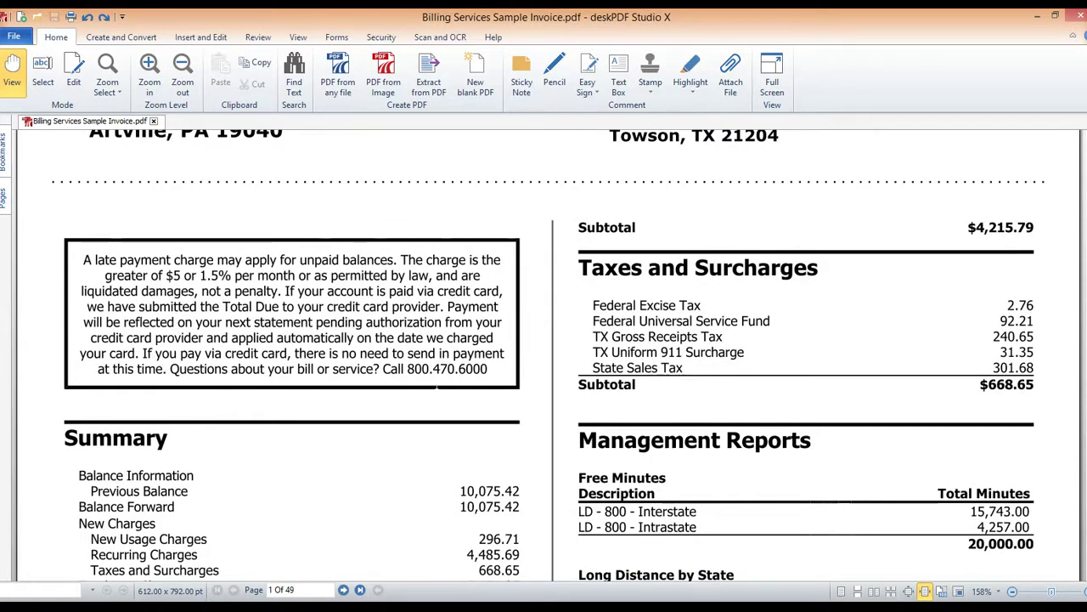
scroll(544, 355, "down", 1)
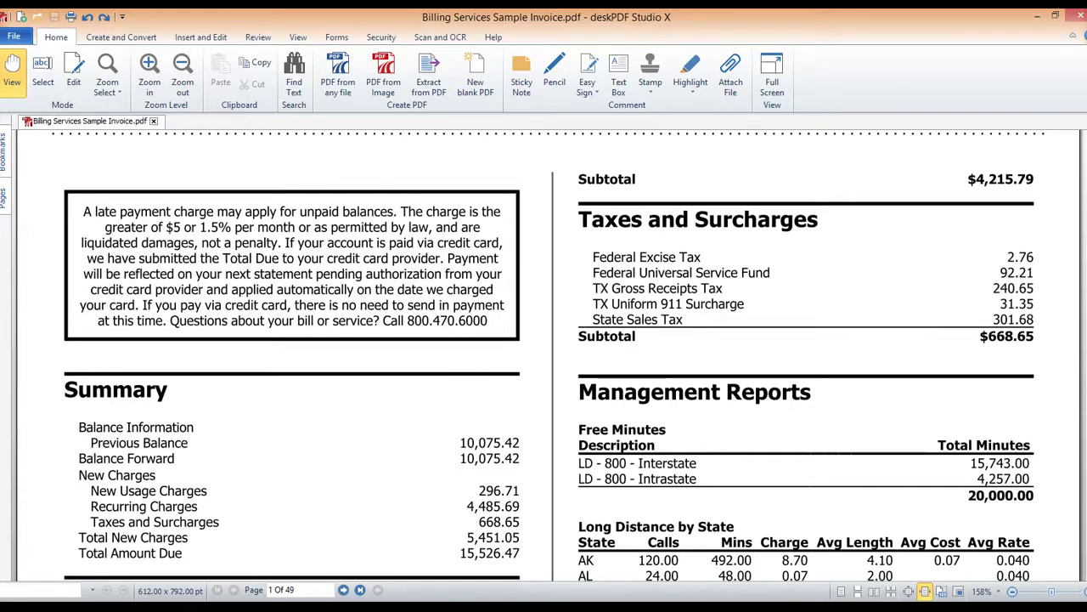
scroll(544, 355, "down", 1)
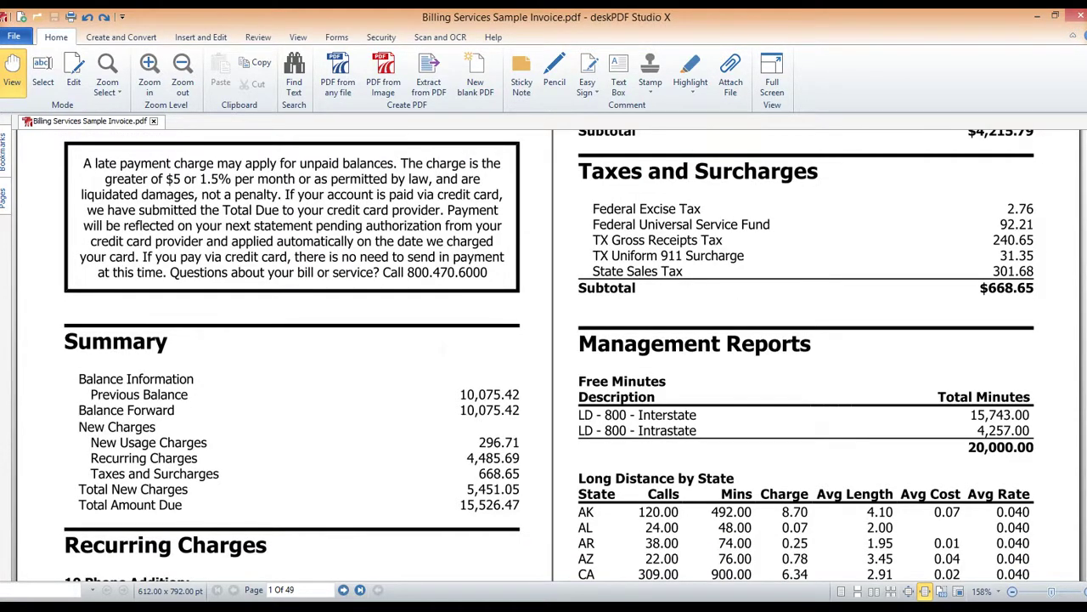
scroll(544, 356, "down", 1)
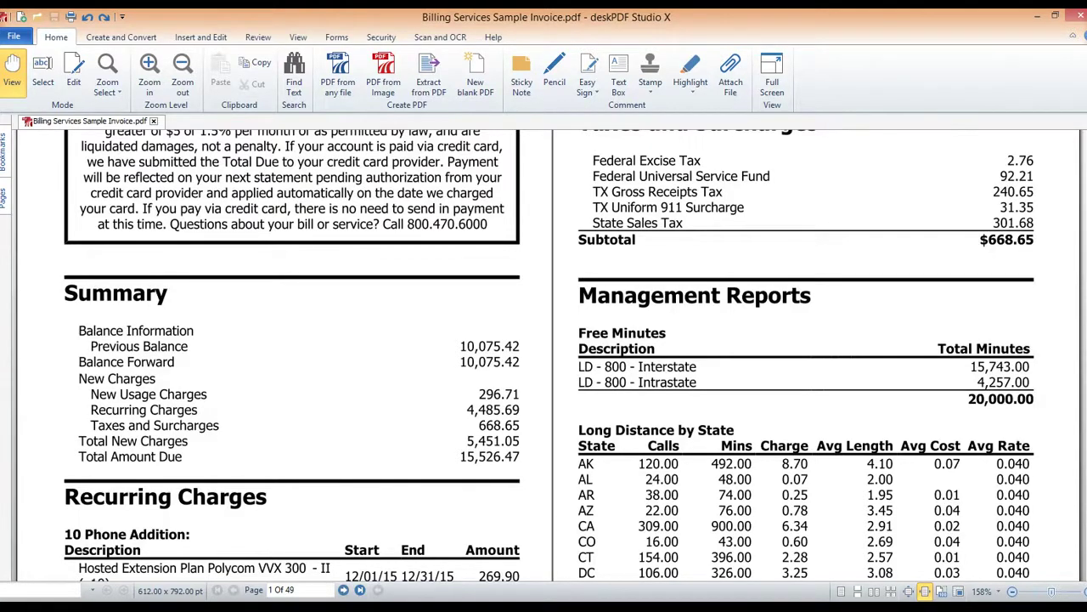
scroll(544, 355, "up", 1)
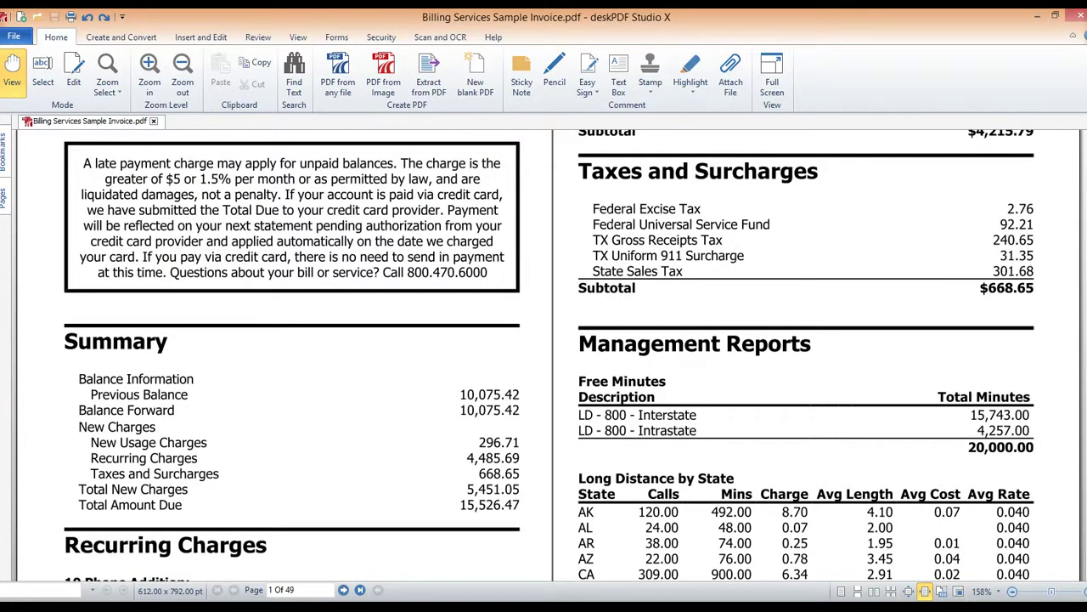
scroll(544, 355, "down", 4)
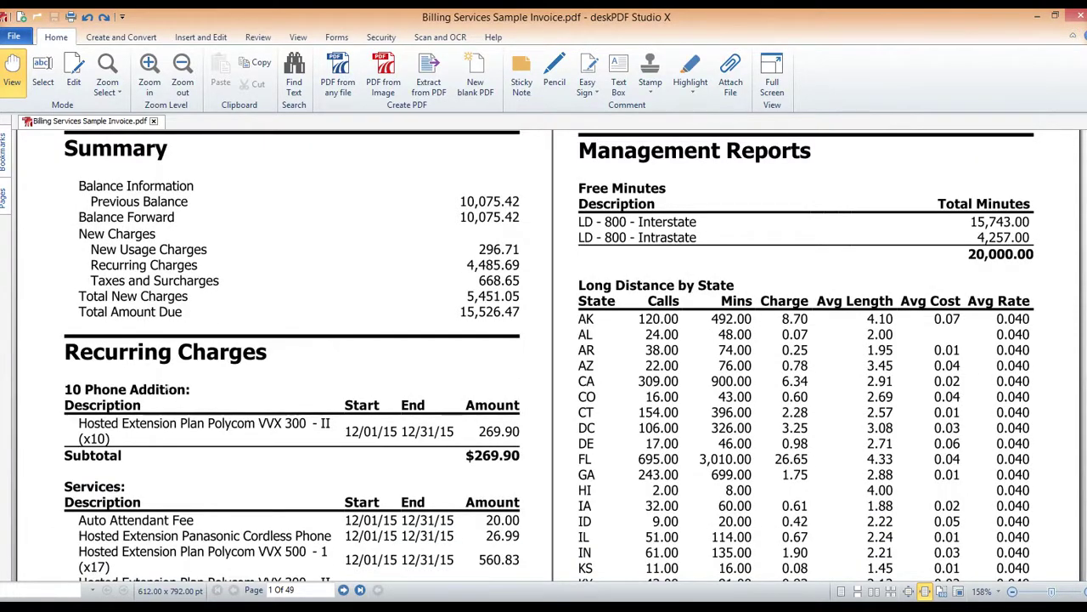
scroll(168, 389, "down", 5)
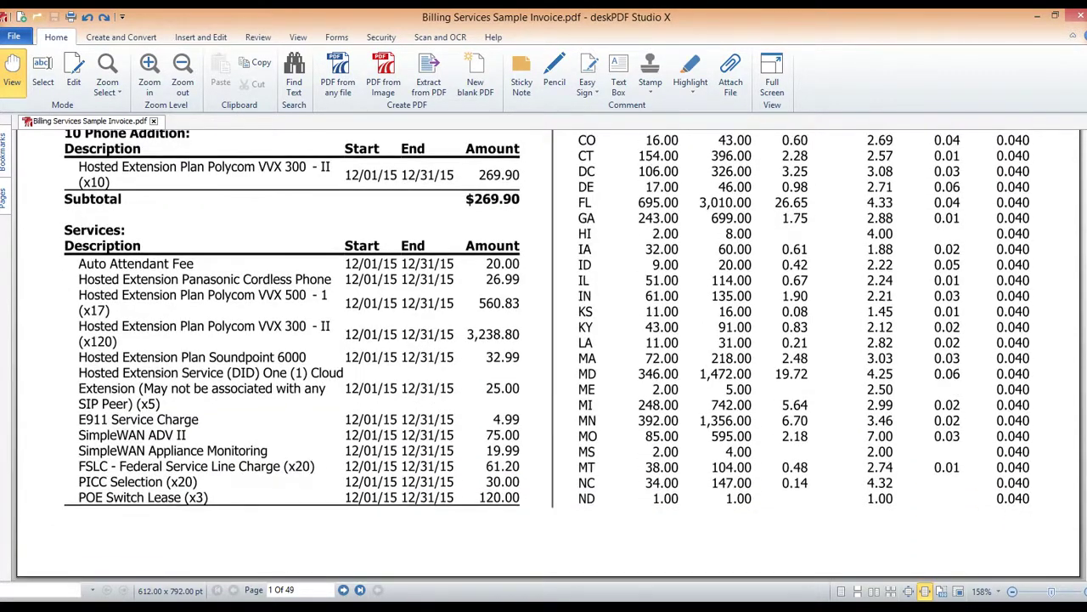
Return to the Taxes and Surcharges section on the invoice's first page and review its tax lines
scroll(173, 386, "up", 2)
scroll(167, 374, "up", 3)
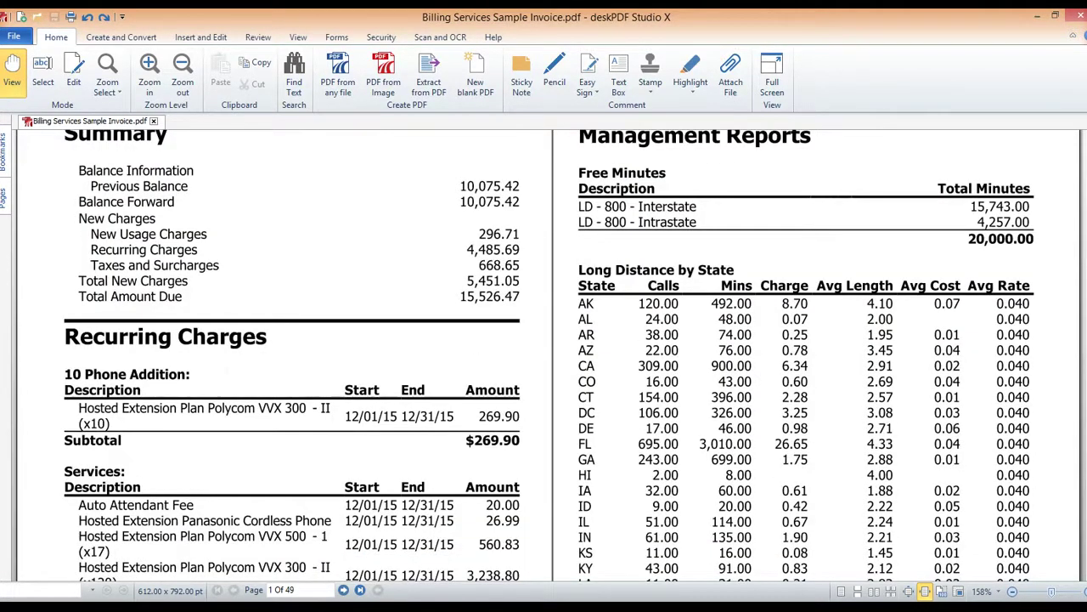
scroll(548, 355, "up", 2)
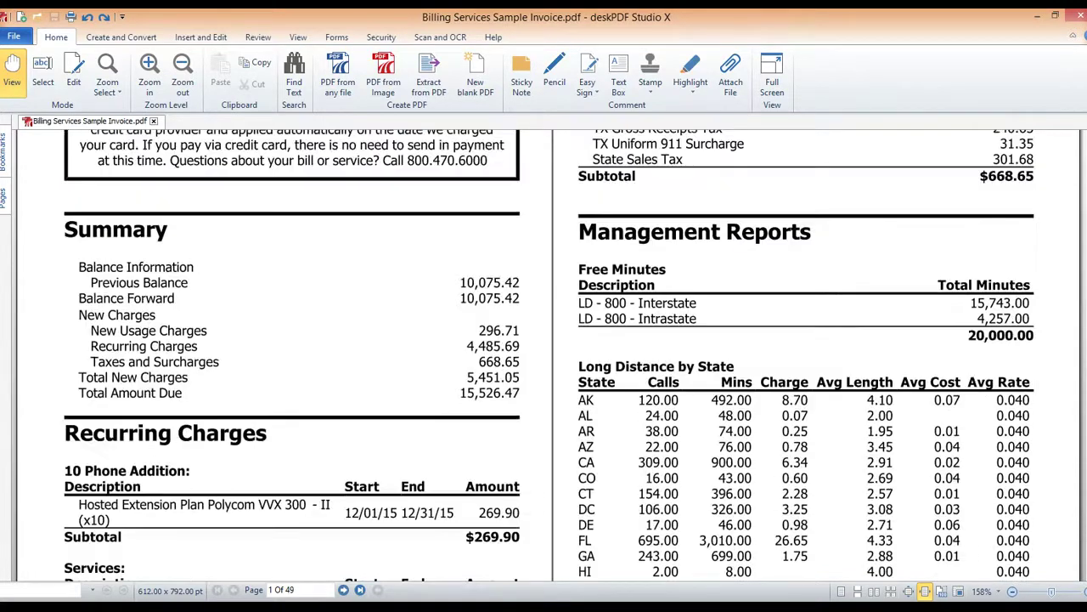
scroll(549, 355, "up", 3)
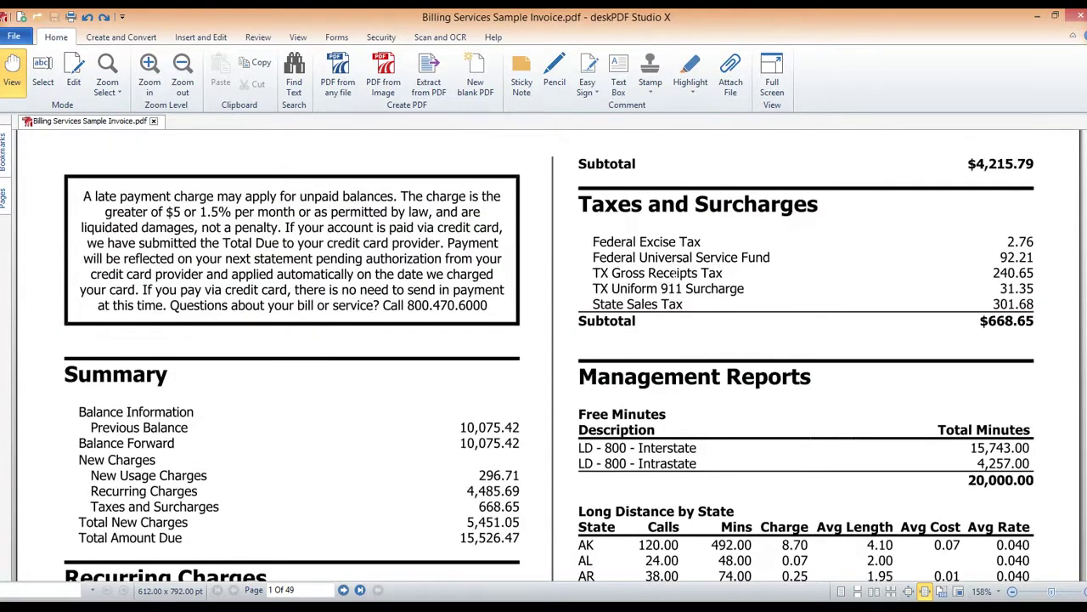
scroll(549, 355, "up", 1)
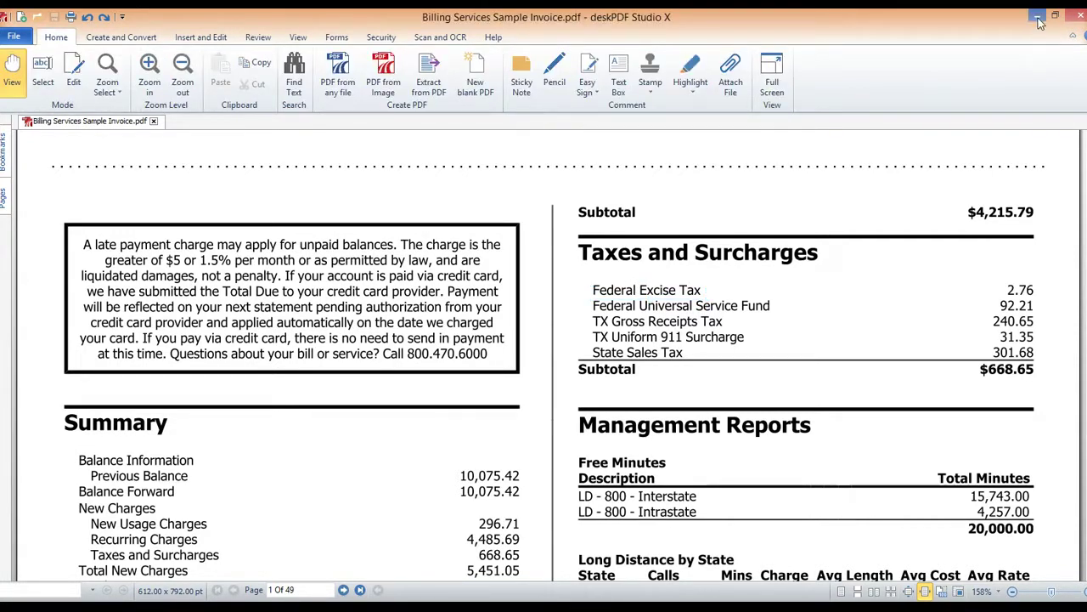
Switch from the invoice to the CSI Product Mapping Guide in the browser and look through its table of contents to the VOIP entries
left_click(1038, 17)
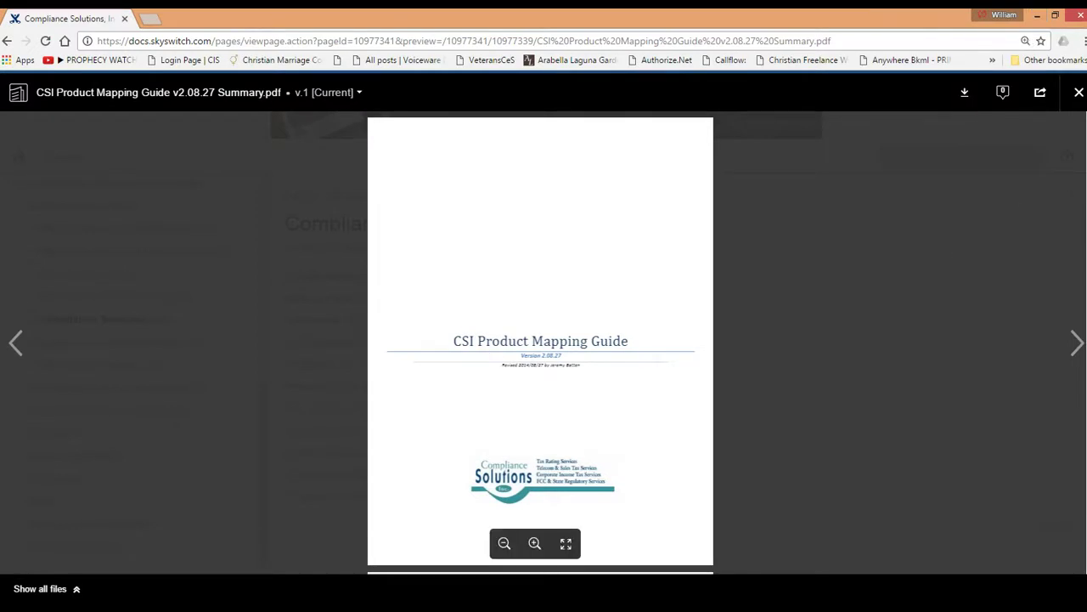
scroll(541, 340, "down", 10)
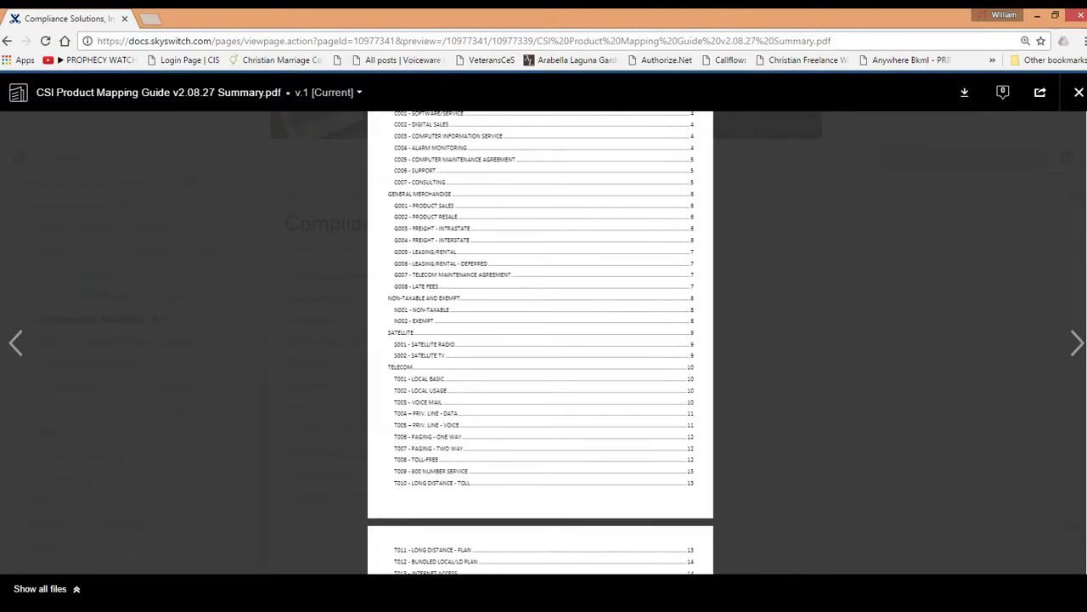
scroll(540, 340, "down", 3)
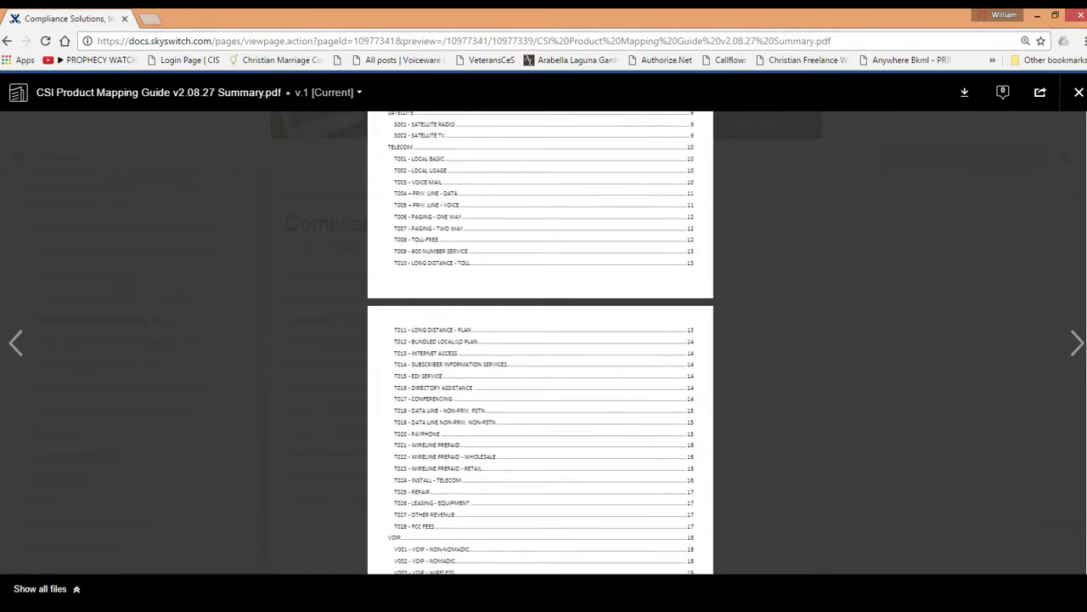
scroll(540, 340, "down", 1)
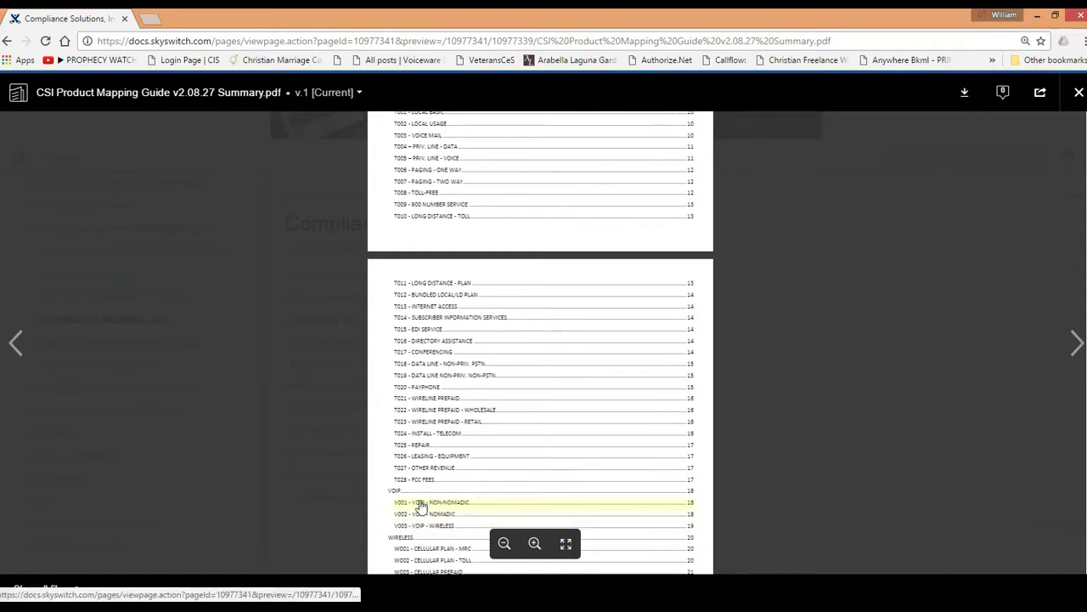
left_click(692, 492)
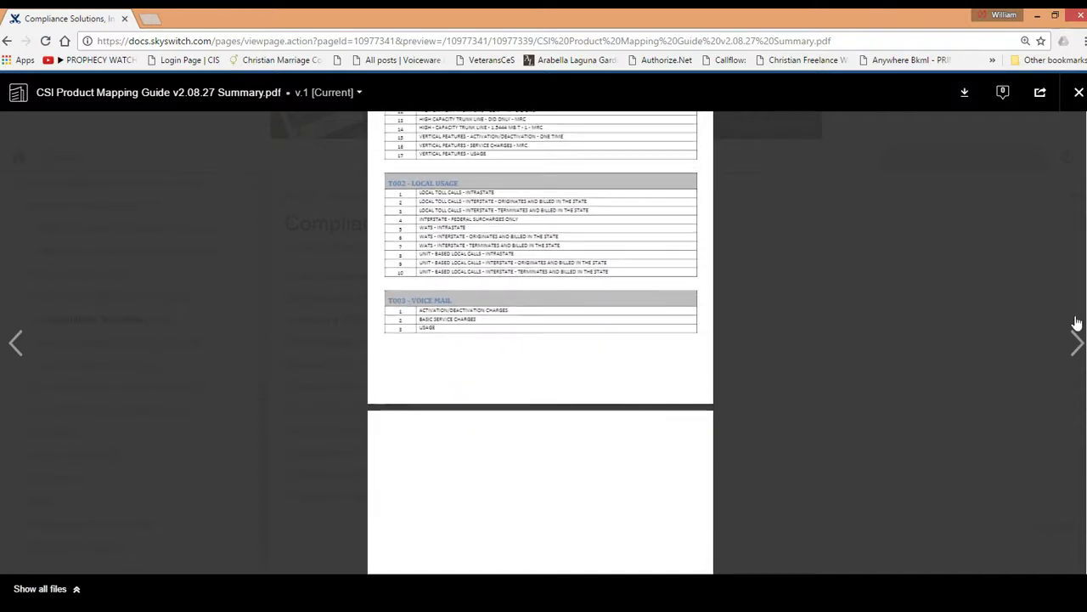
Skim the guide's Telecom categories, from T003 - Voice Mail through T028 - FCC Fees, to reach the VOIP section
scroll(1076, 331, "down", 5)
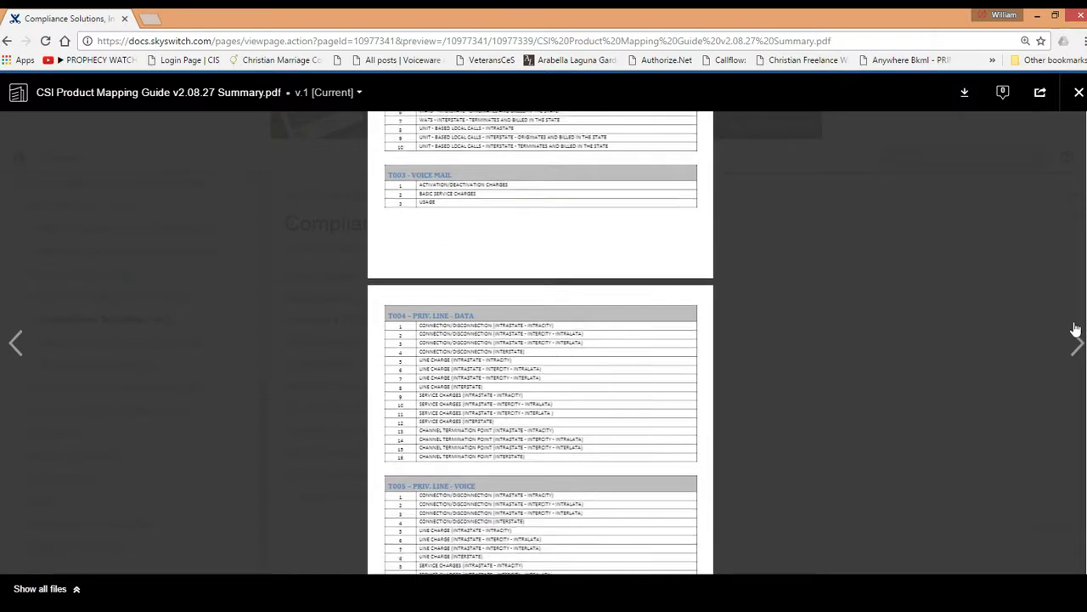
scroll(1076, 334, "down", 4)
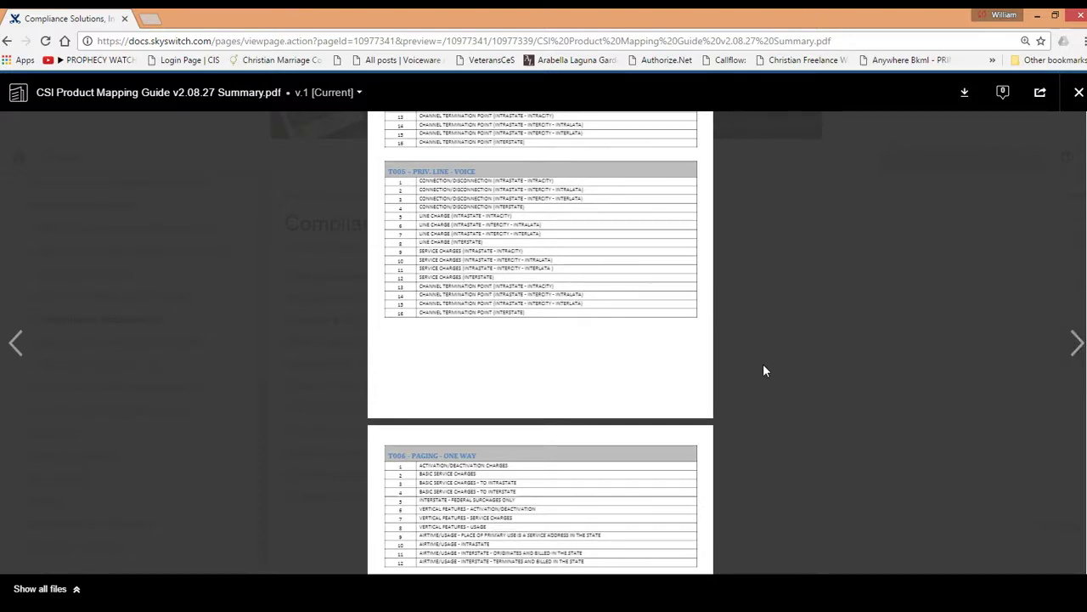
scroll(763, 371, "down", 1)
scroll(763, 364, "down", 2)
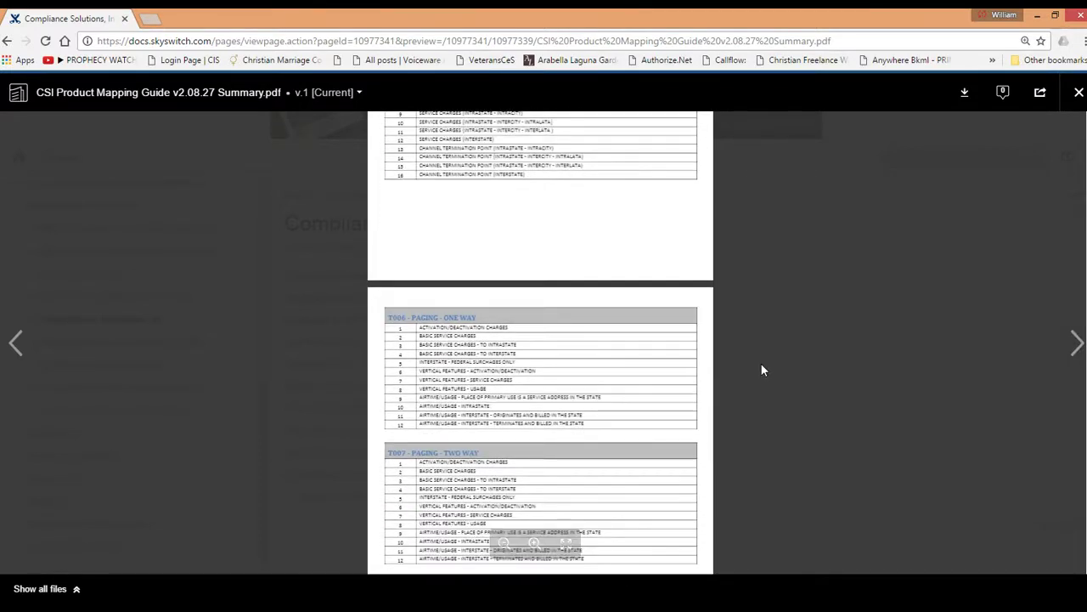
scroll(761, 364, "down", 1)
scroll(757, 360, "down", 20)
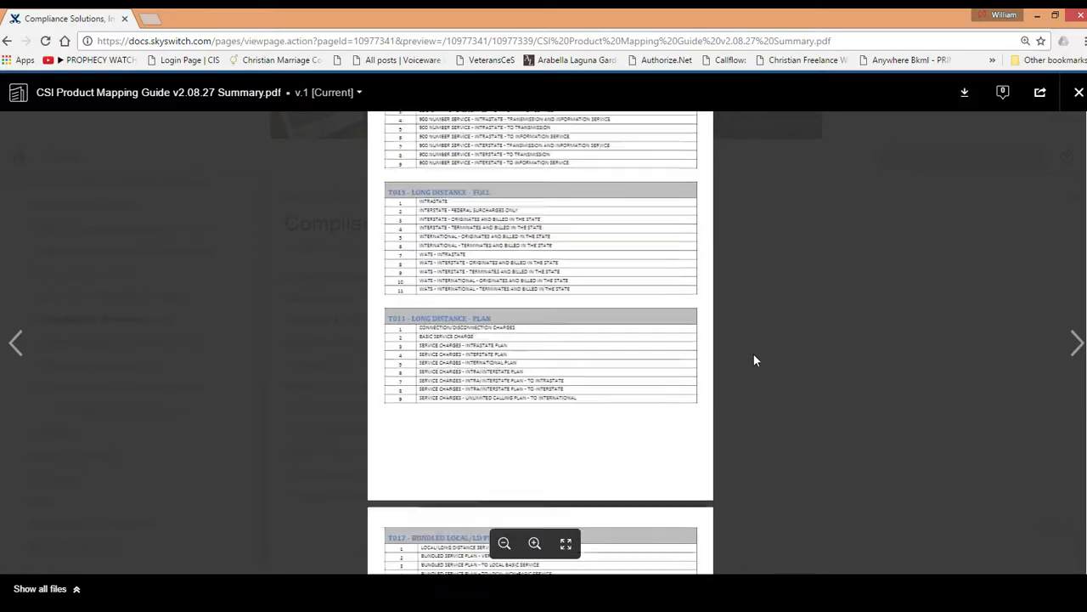
scroll(754, 357, "down", 20)
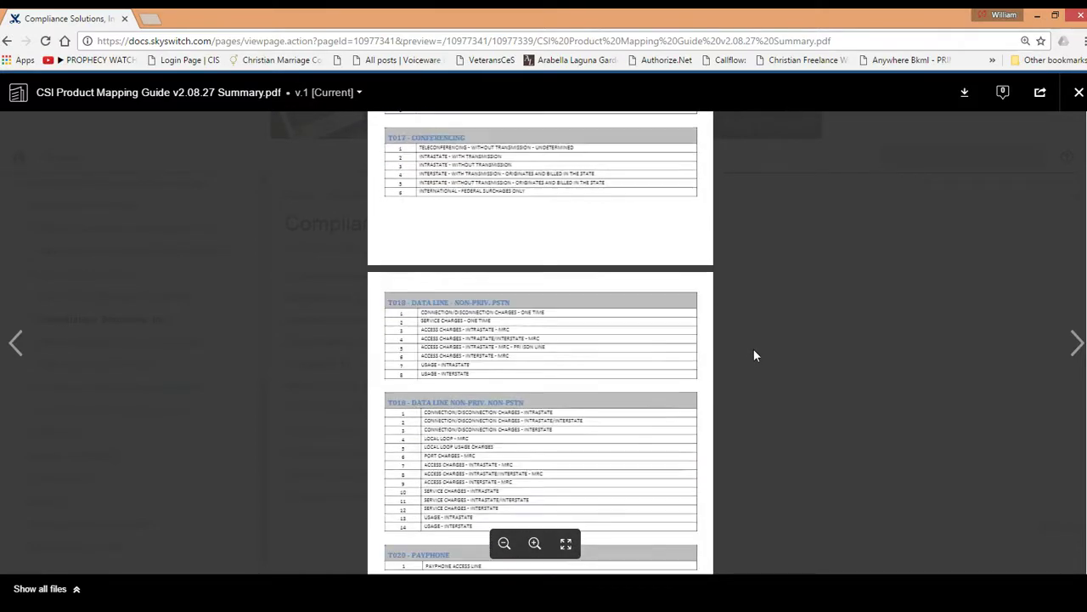
scroll(754, 355, "down", 15)
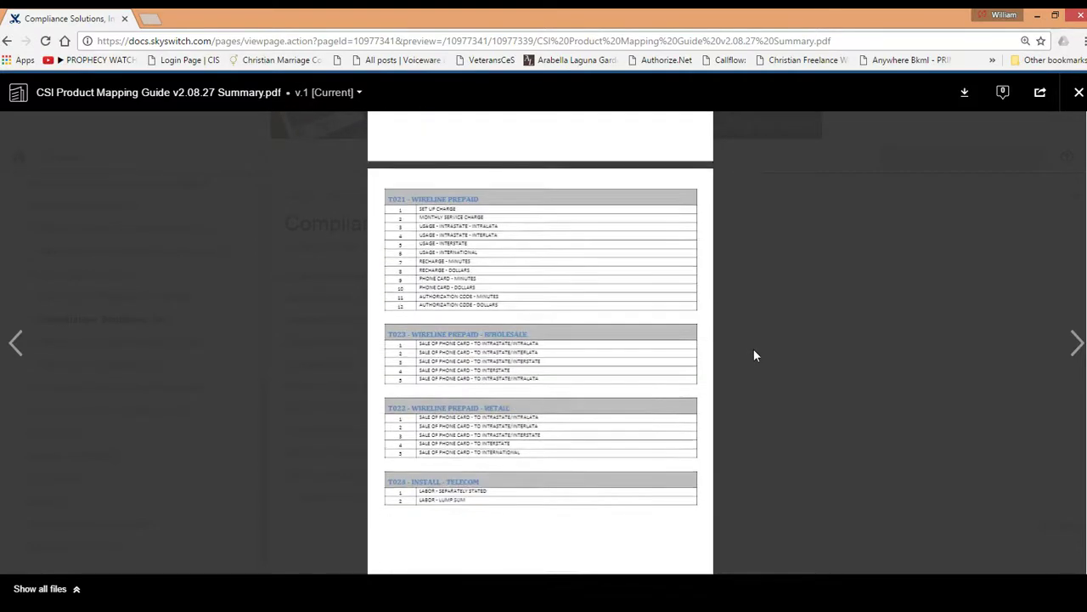
scroll(753, 355, "down", 20)
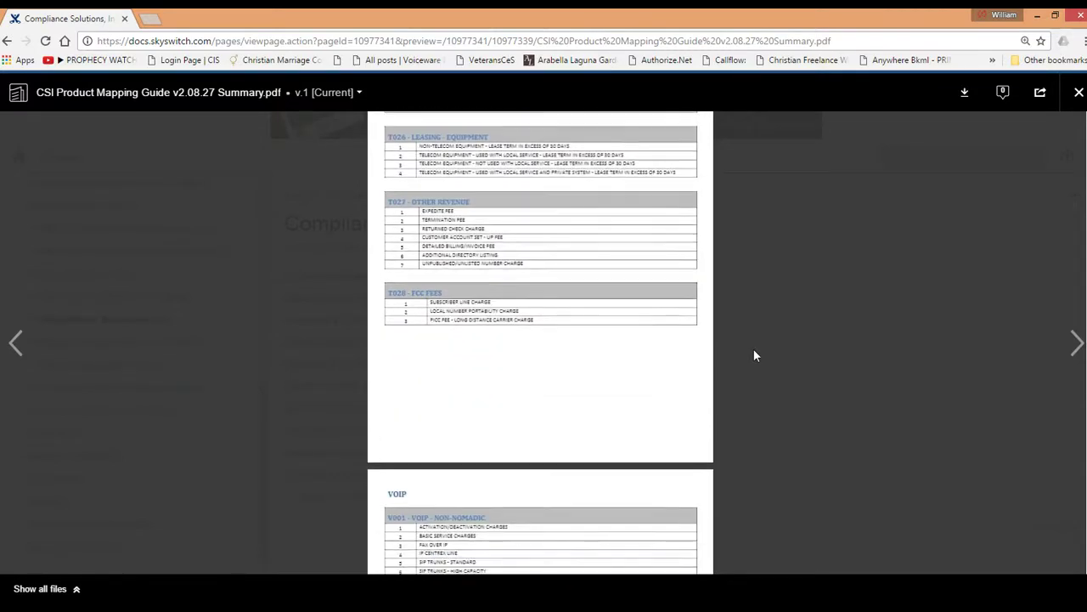
scroll(753, 355, "down", 1)
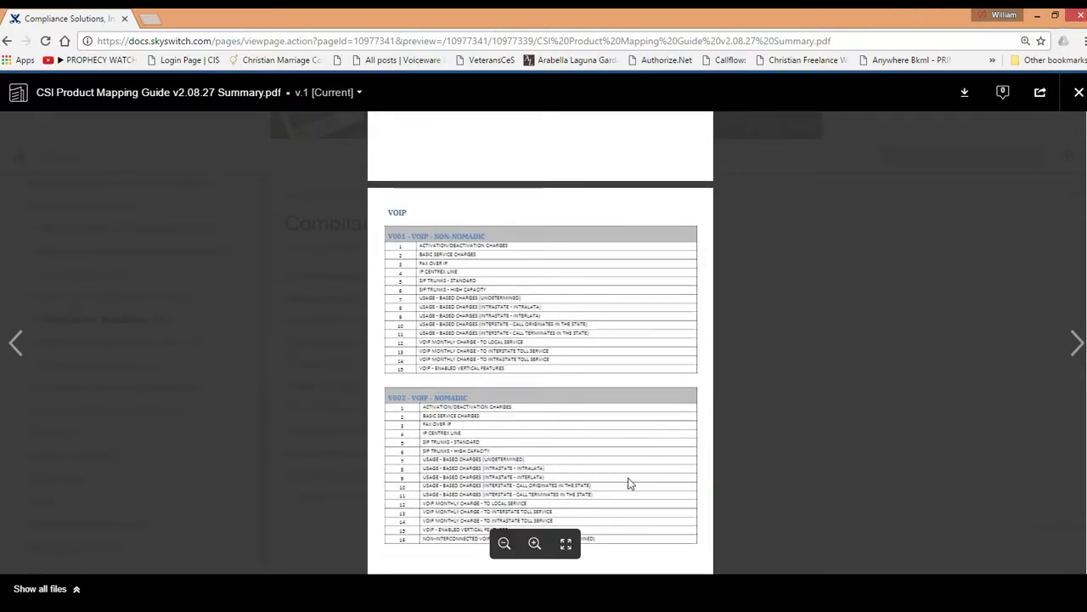
Enlarge the guide's VOIP section to examine the V001 non-nomadic and V002 nomadic categories, and minimize the browser window
left_click(535, 544)
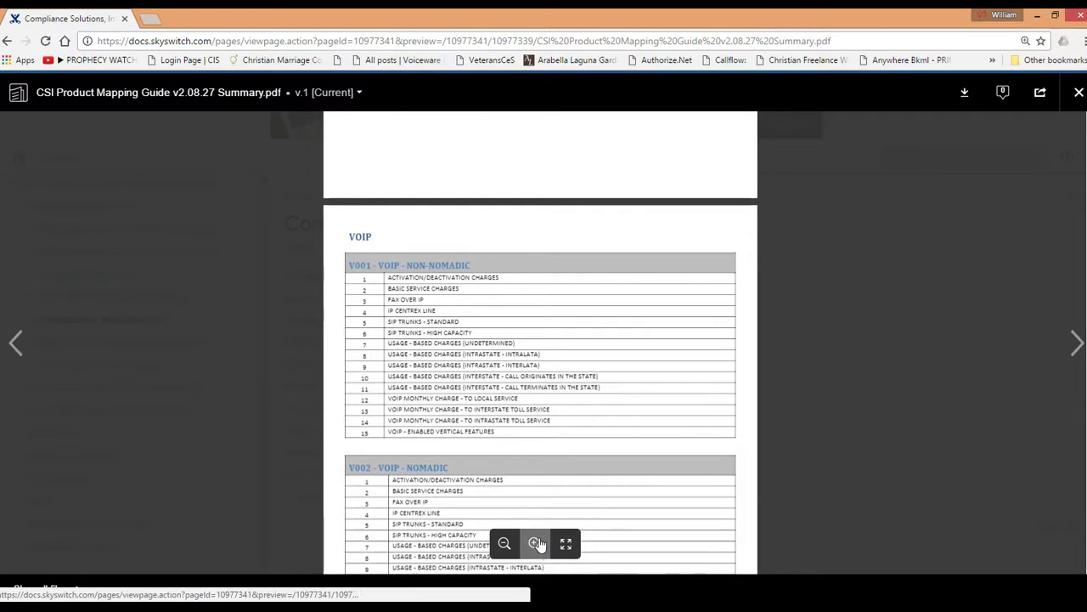
left_click(535, 544)
left_click(535, 543)
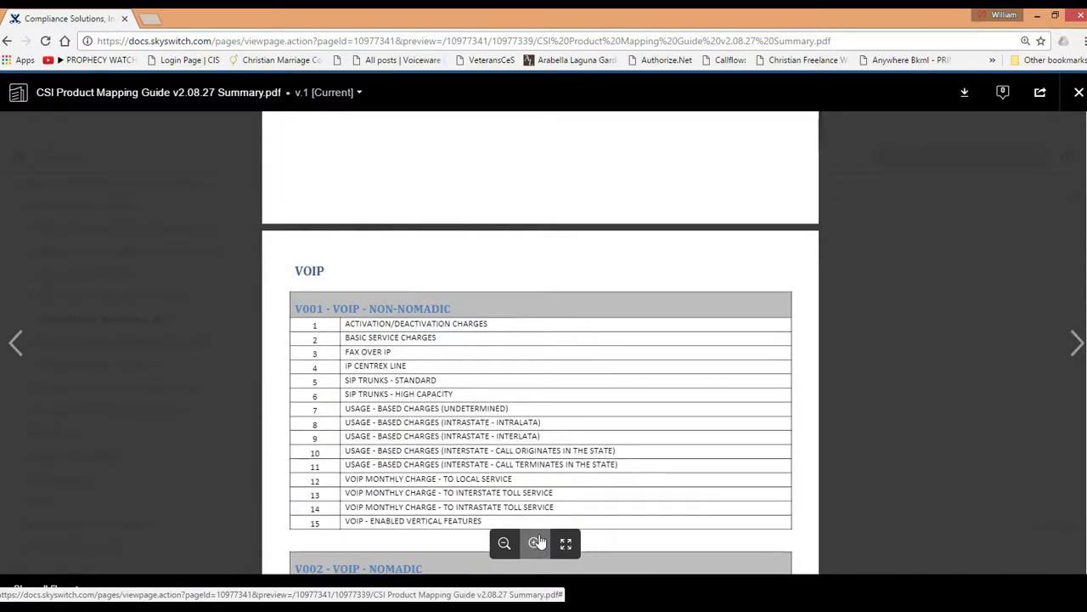
left_click(536, 544)
scroll(714, 340, "down", 2)
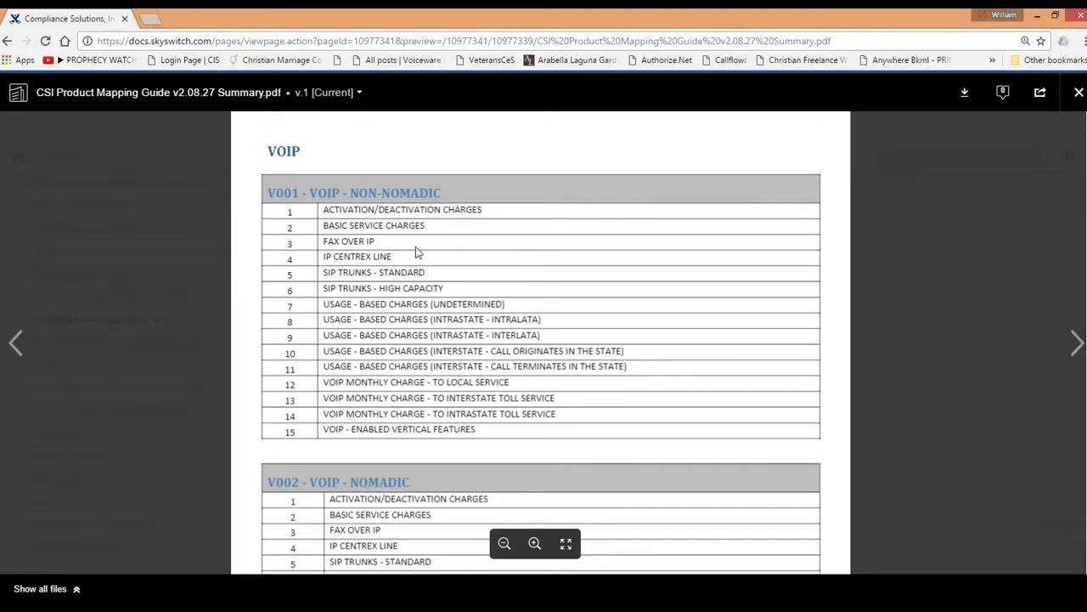
left_click(1035, 15)
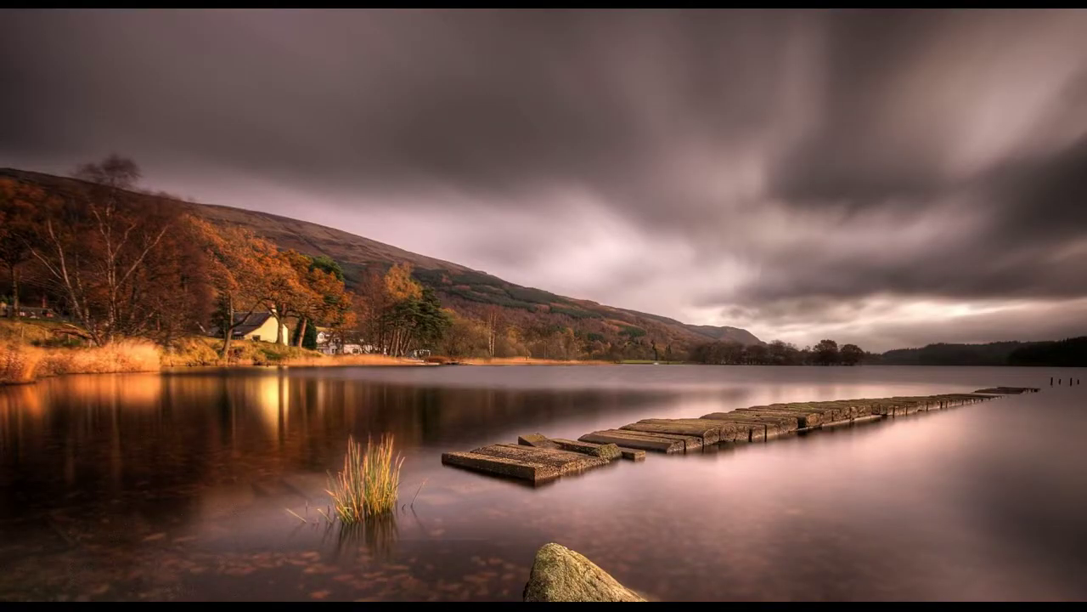
Switch to the Generic Product Catalog with Tax Mapping workbook in Excel and examine its Group Code (Tax) and Item Code (Tax) columns
key("alt+Tab")
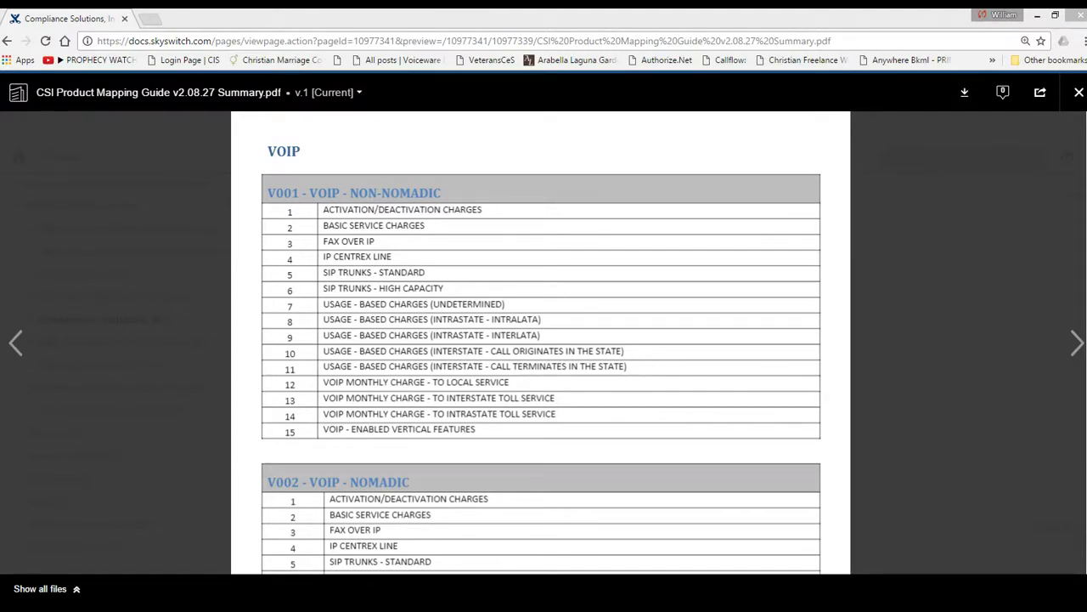
left_click_drag(1086, 60, 670, 9)
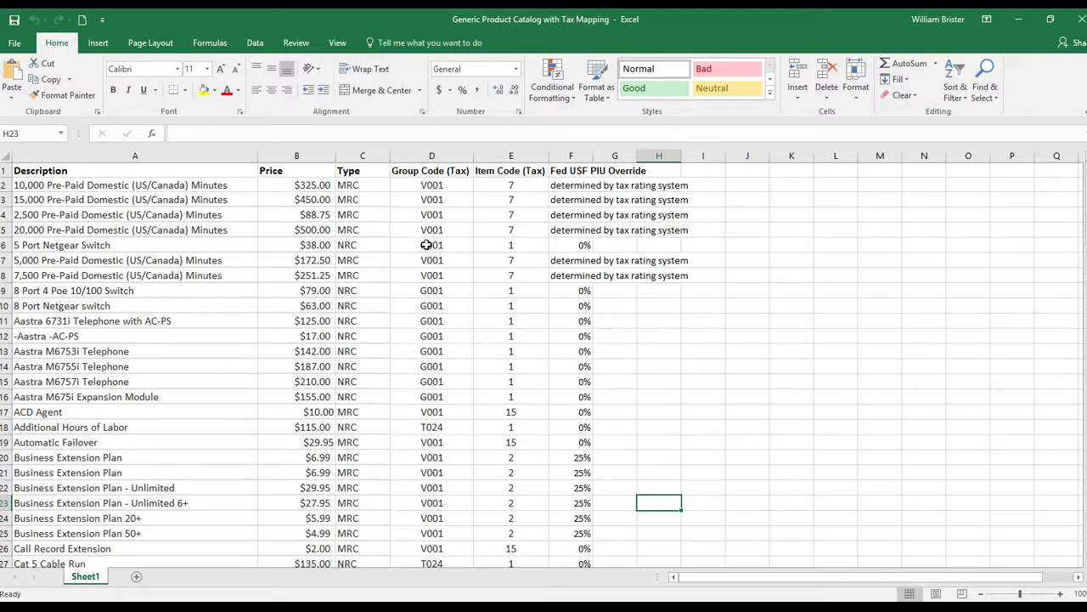
left_click_drag(452, 191, 493, 233)
left_click(437, 171)
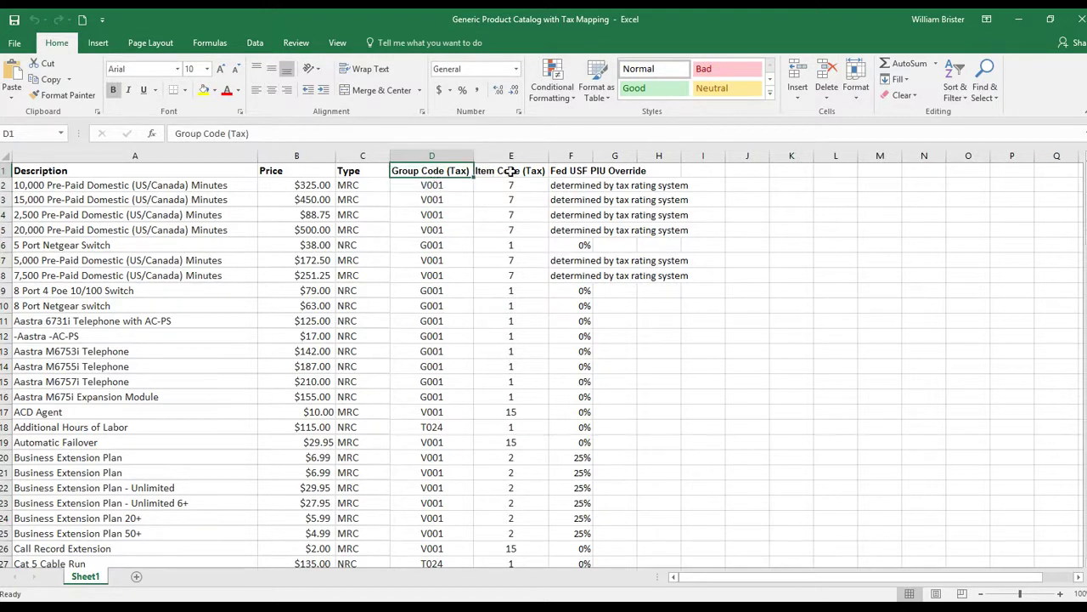
left_click(513, 170)
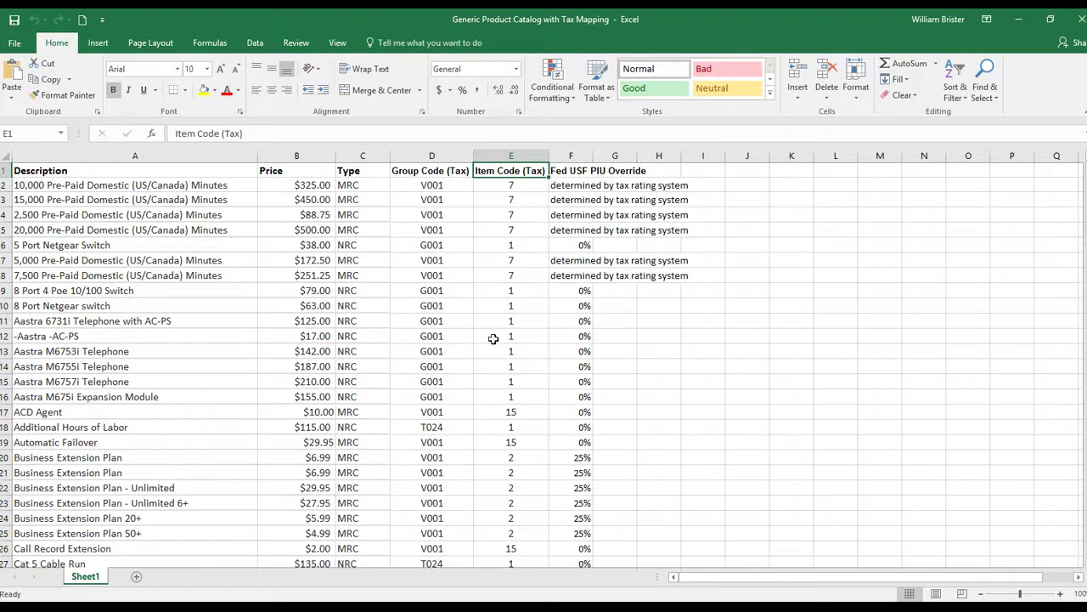
scroll(493, 338, "down", 1)
scroll(491, 331, "up", 1)
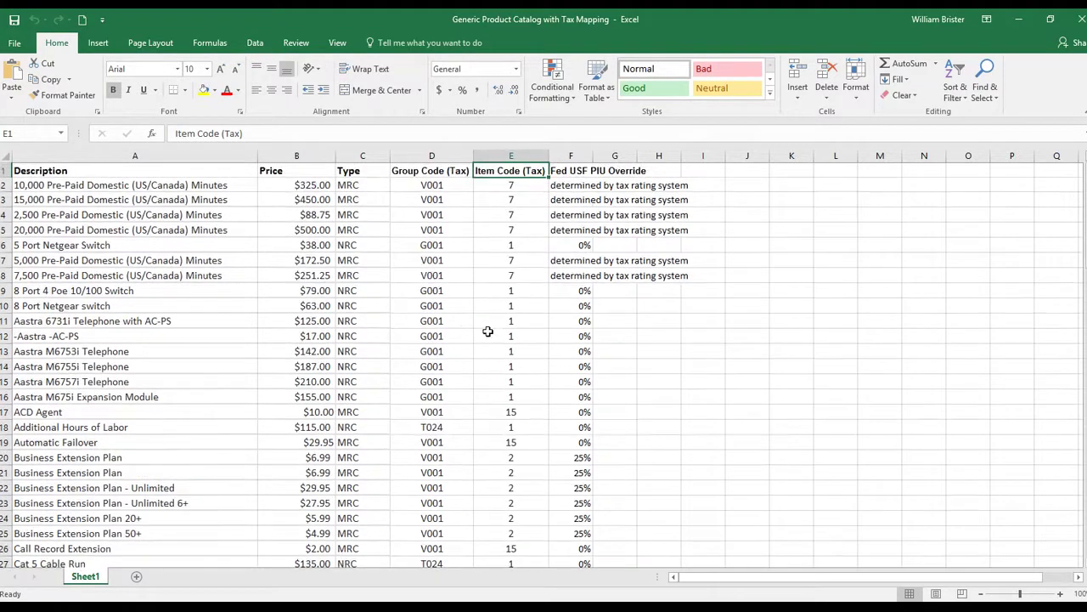
Check the group and item tax codes assigned to the 8 Port network switches in the catalog
left_click(175, 305)
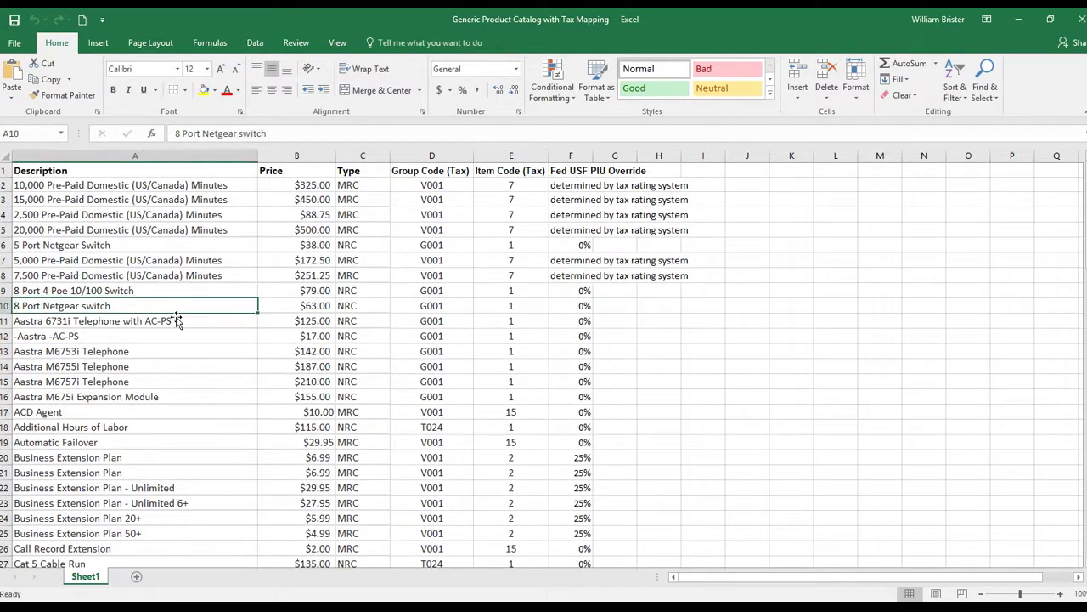
left_click(421, 292)
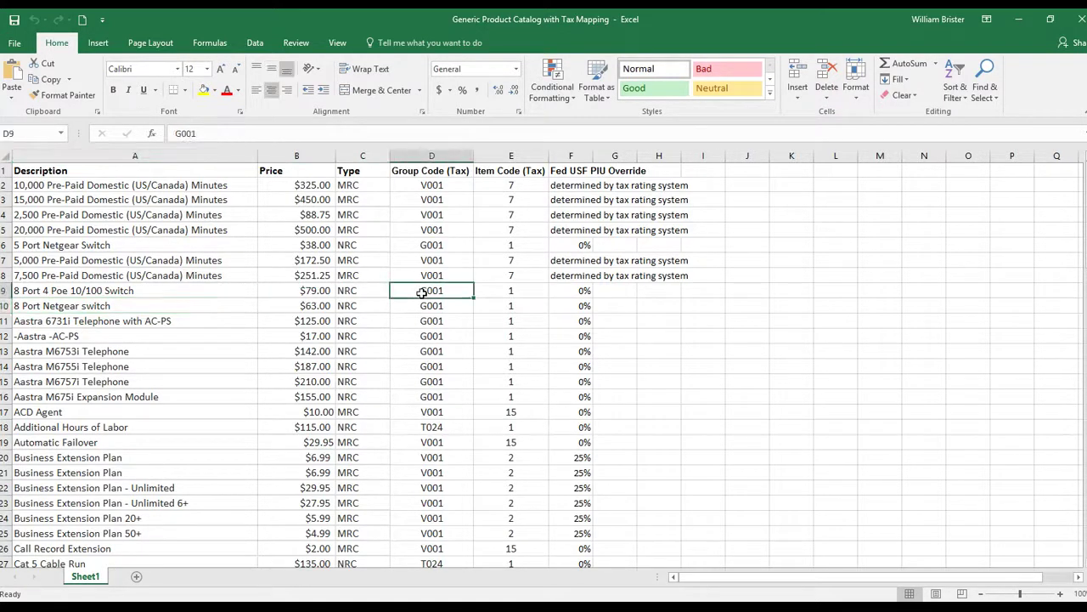
left_click(497, 294)
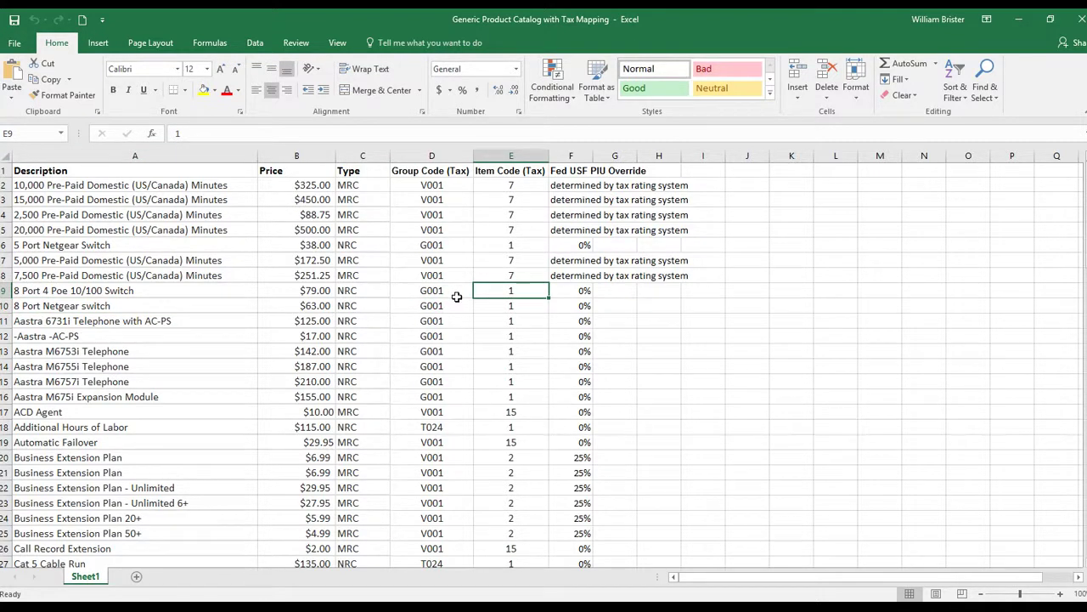
left_click(456, 296)
left_click(485, 293)
scroll(476, 319, "down", 2)
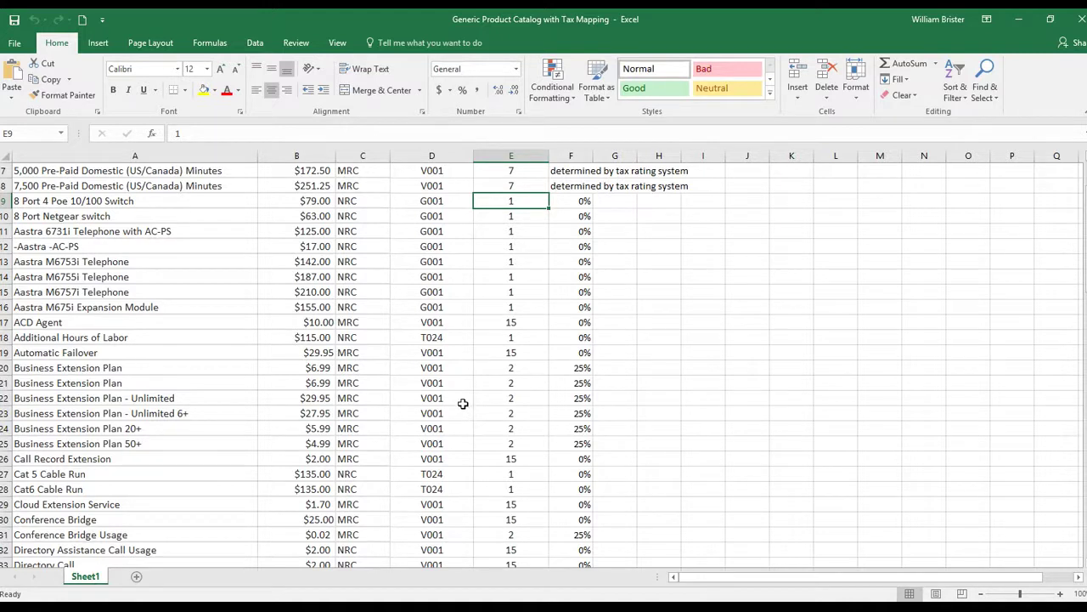
Check the second Business Extension Plan row's group code, item code and Fed USF PIU override
left_click(148, 390)
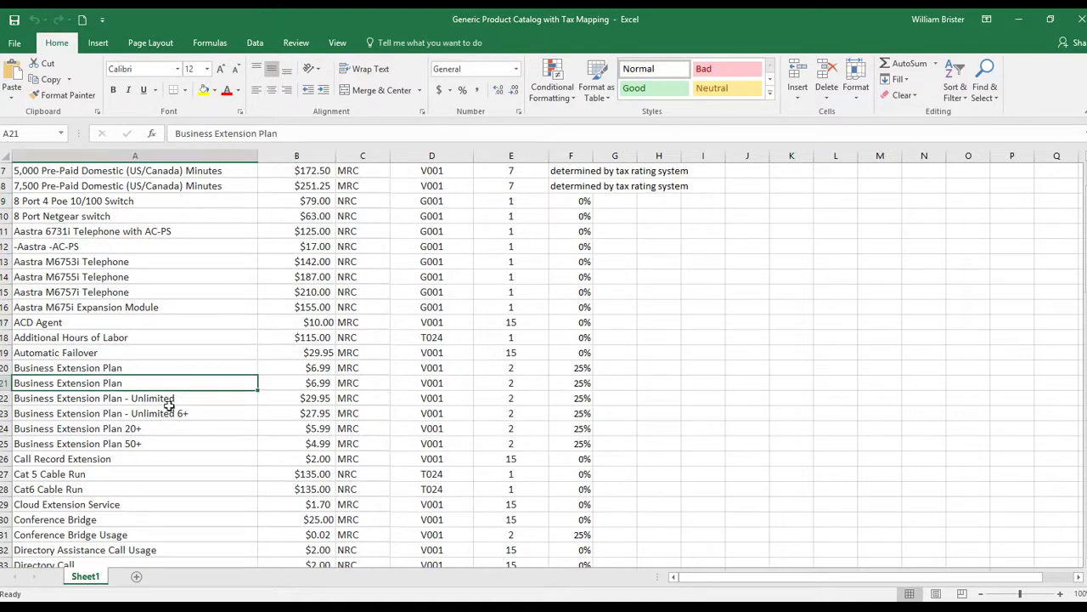
left_click(495, 384)
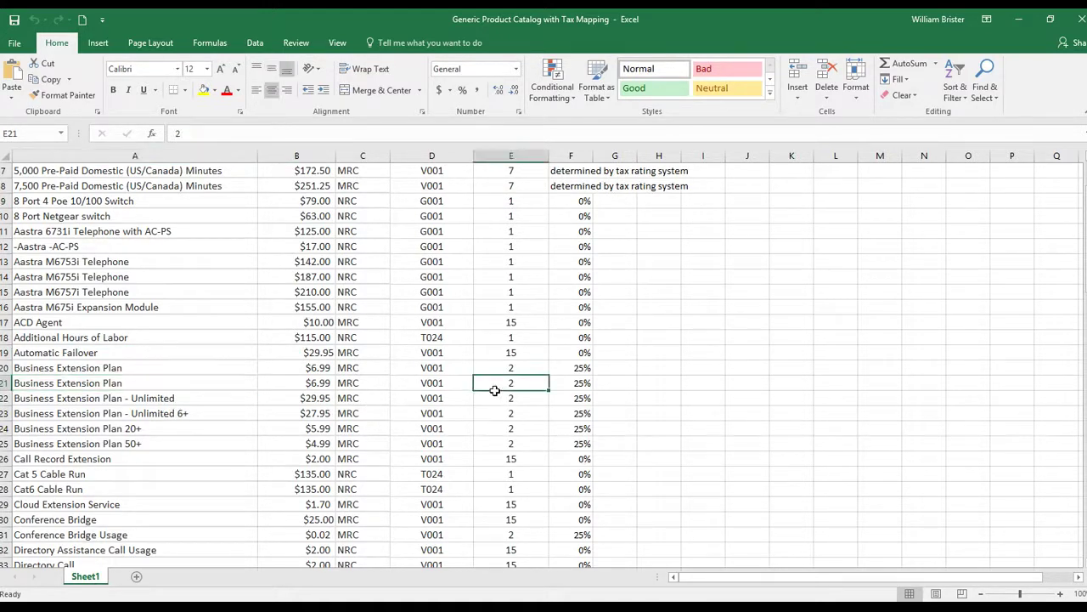
left_click(444, 385)
left_click(491, 389)
left_click(566, 390)
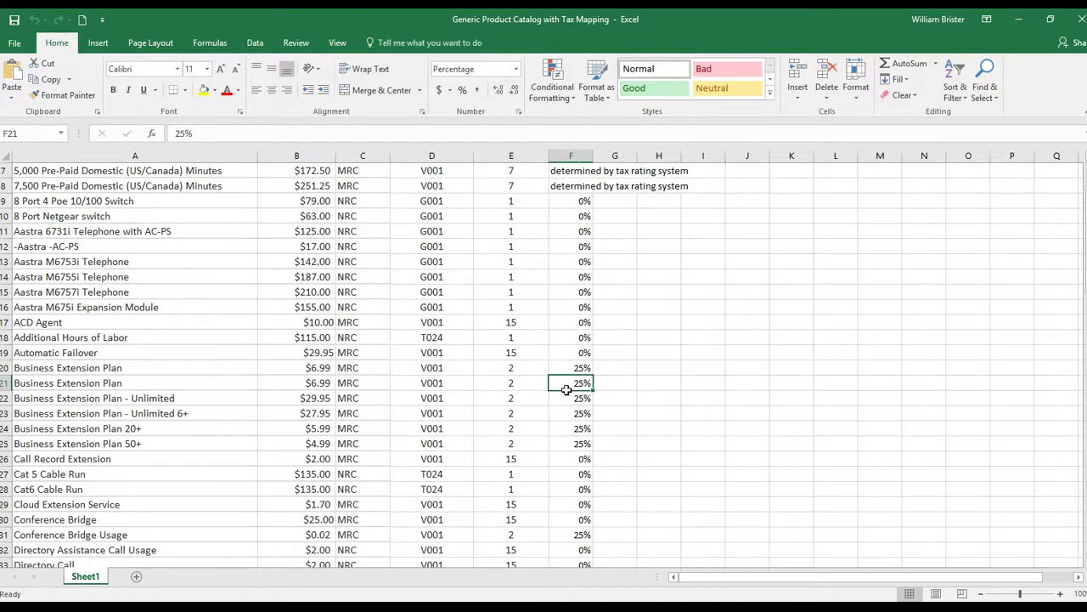
Widen the Fed USF PIU Override column to fit its header and select the first Business Extension Plan's override value
scroll(574, 355, "up", 2)
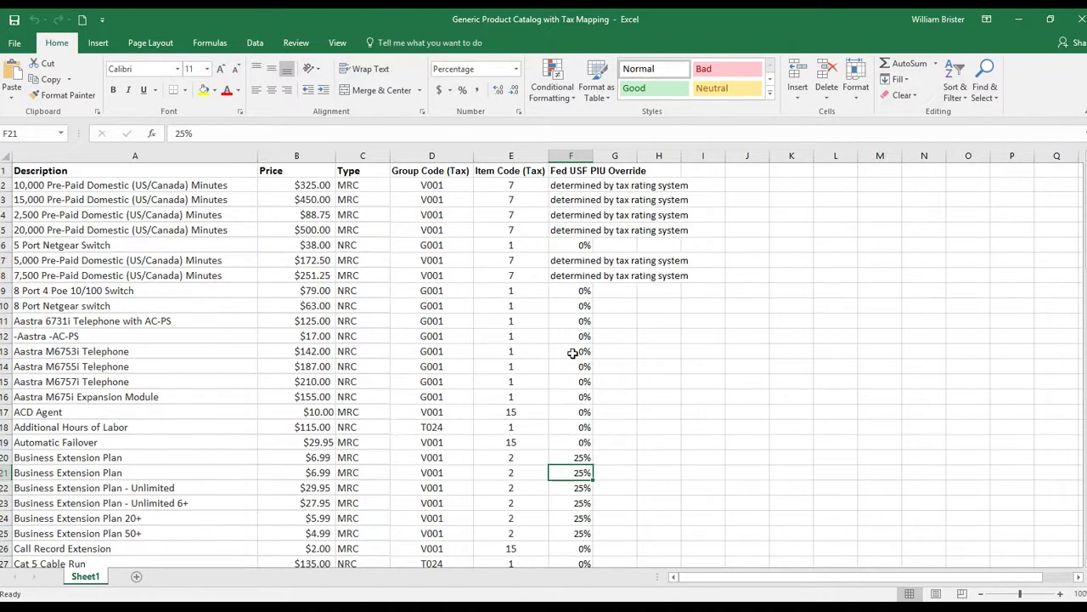
left_click(575, 173)
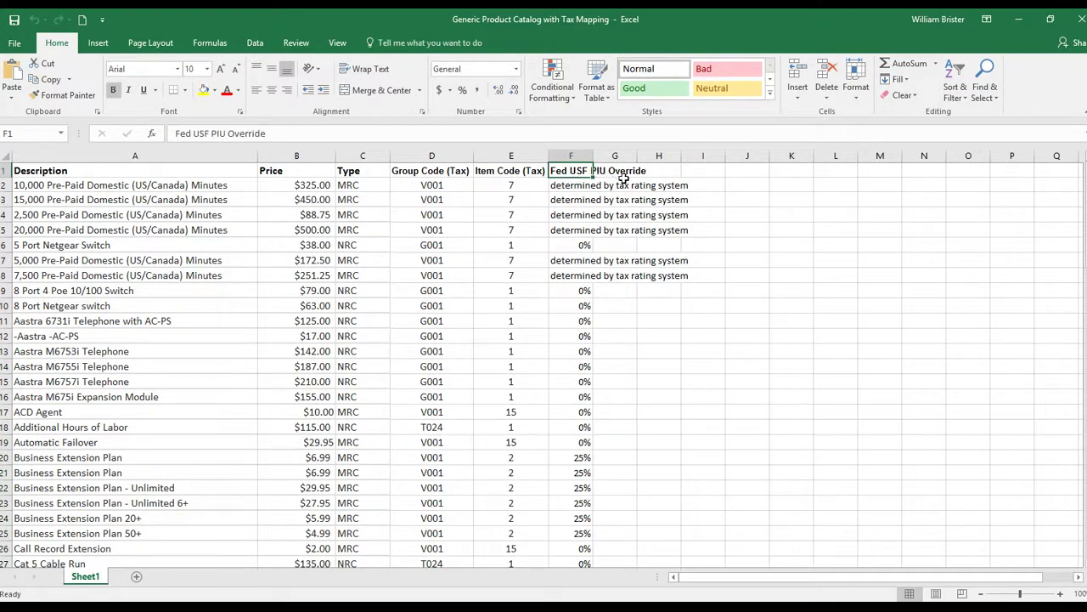
left_click_drag(595, 162, 668, 162)
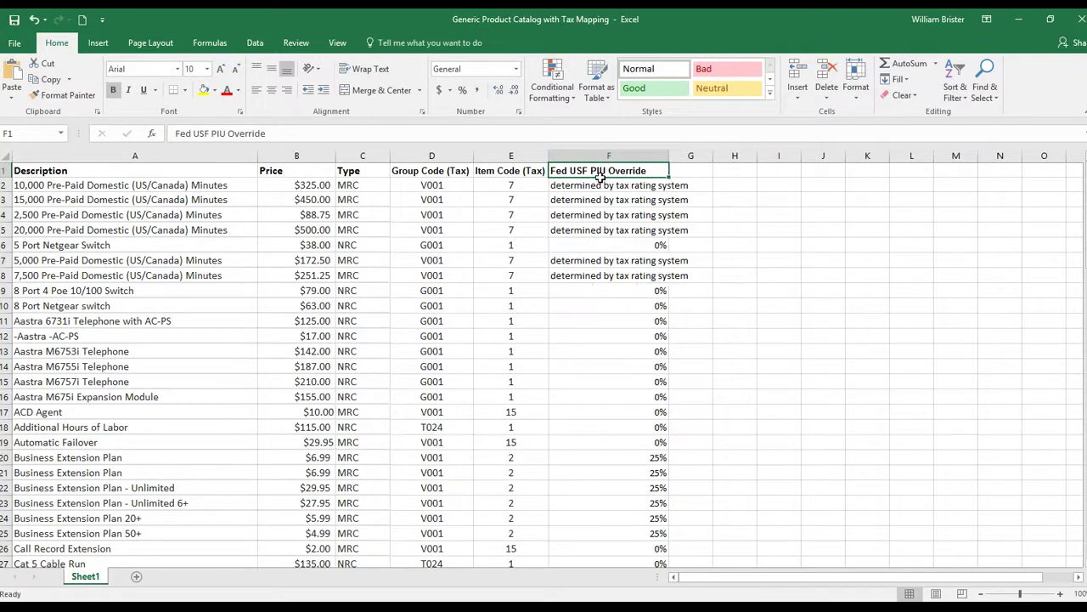
left_click(633, 456)
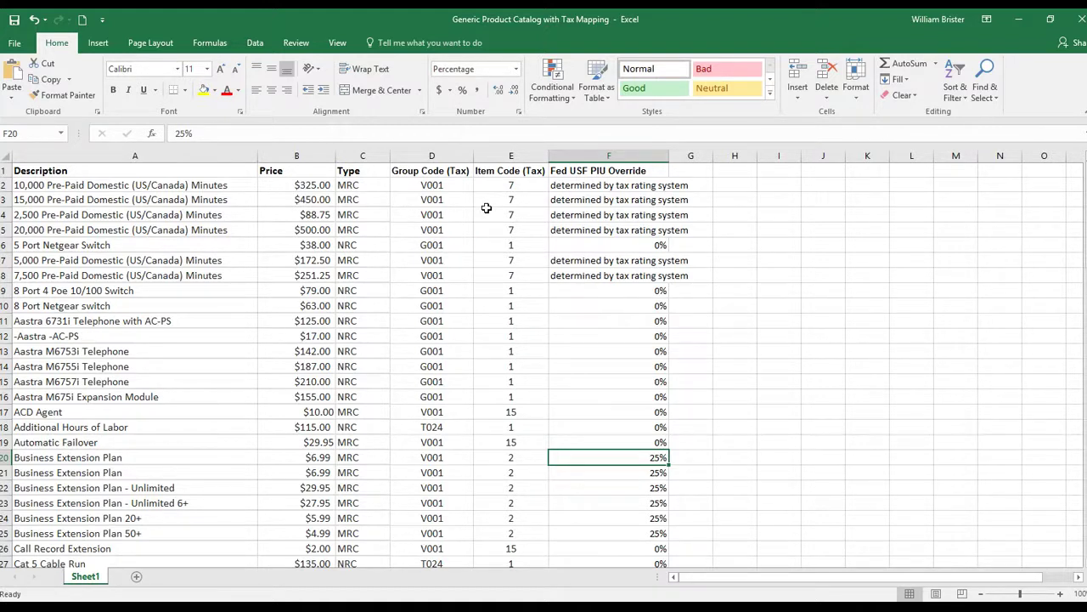
Compare the 10,000 Pre-Paid Domestic Minutes tax codes with the first Business Extension Plan's override, and minimize the workbook
left_click(461, 191)
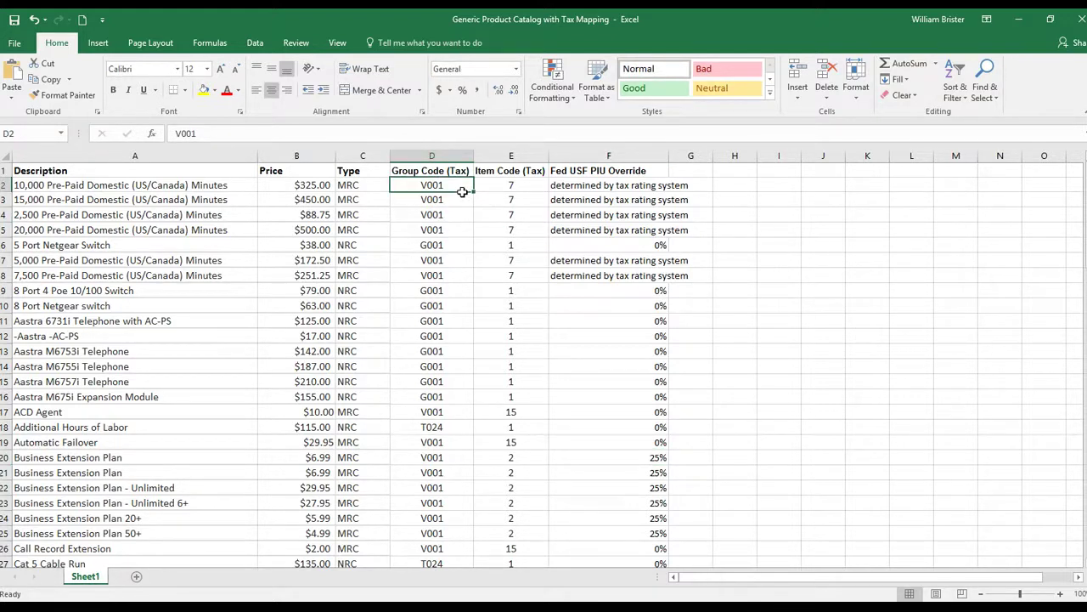
left_click(491, 192)
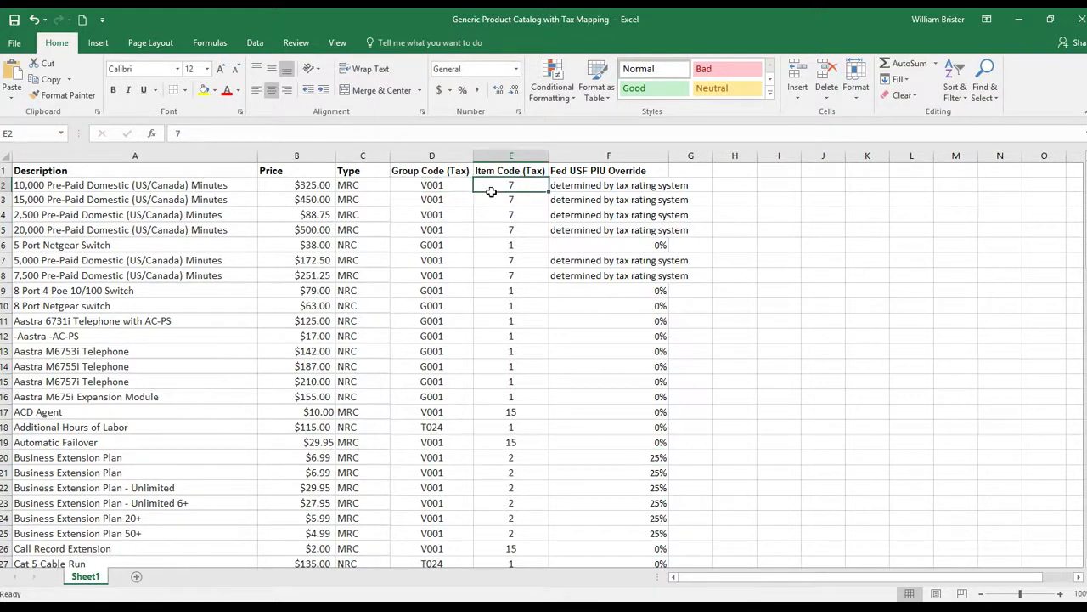
left_click(585, 461)
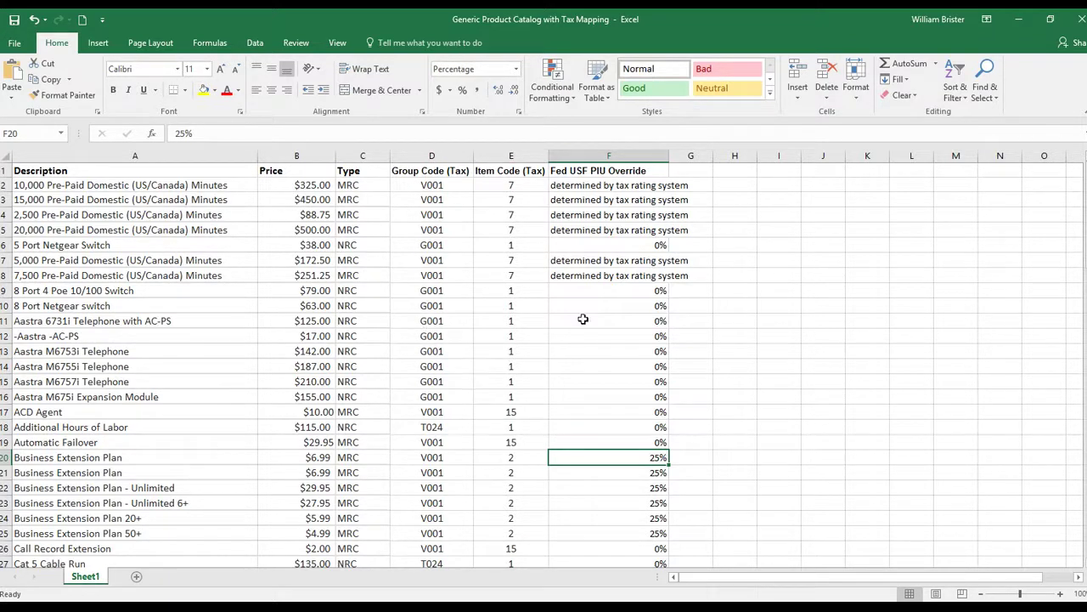
left_click(1017, 25)
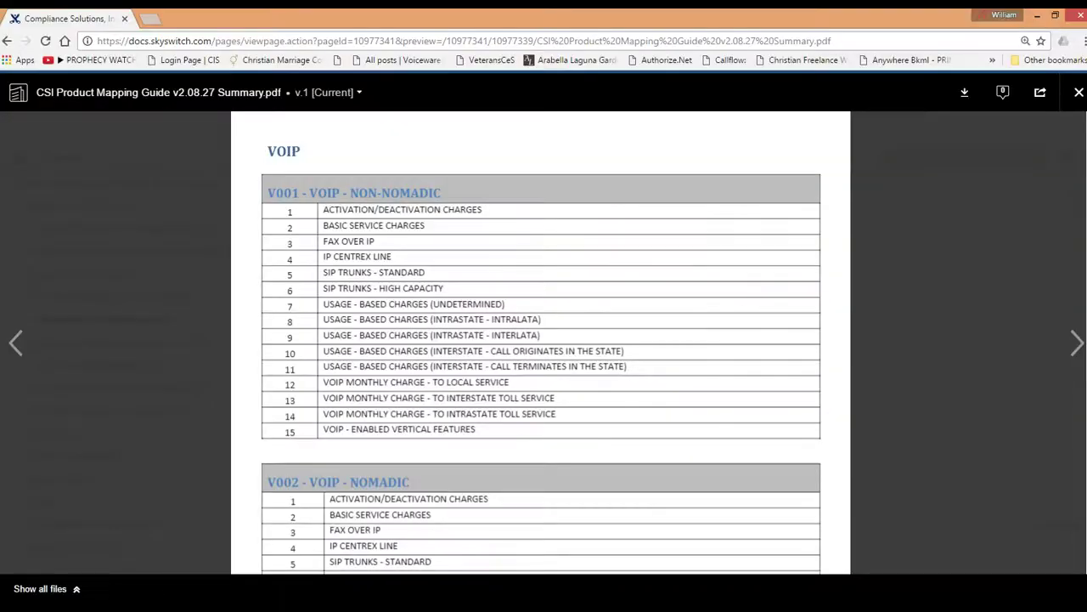
Leave the mapping guide in the browser and open the online Product Catalog Creation Form from its Billing Services - Rev.io page
left_click(7, 40)
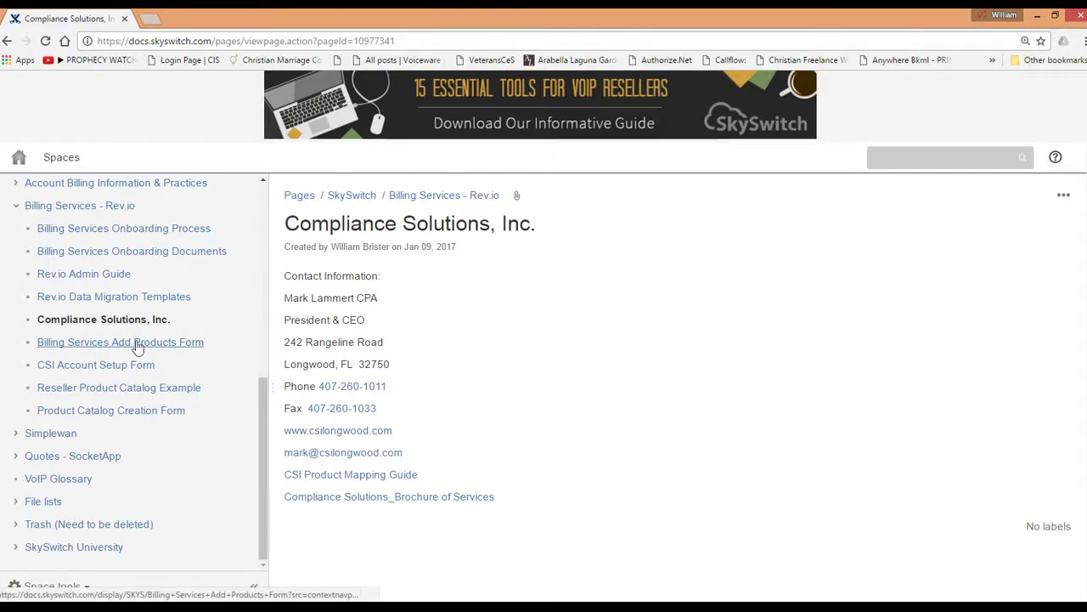
left_click(121, 413)
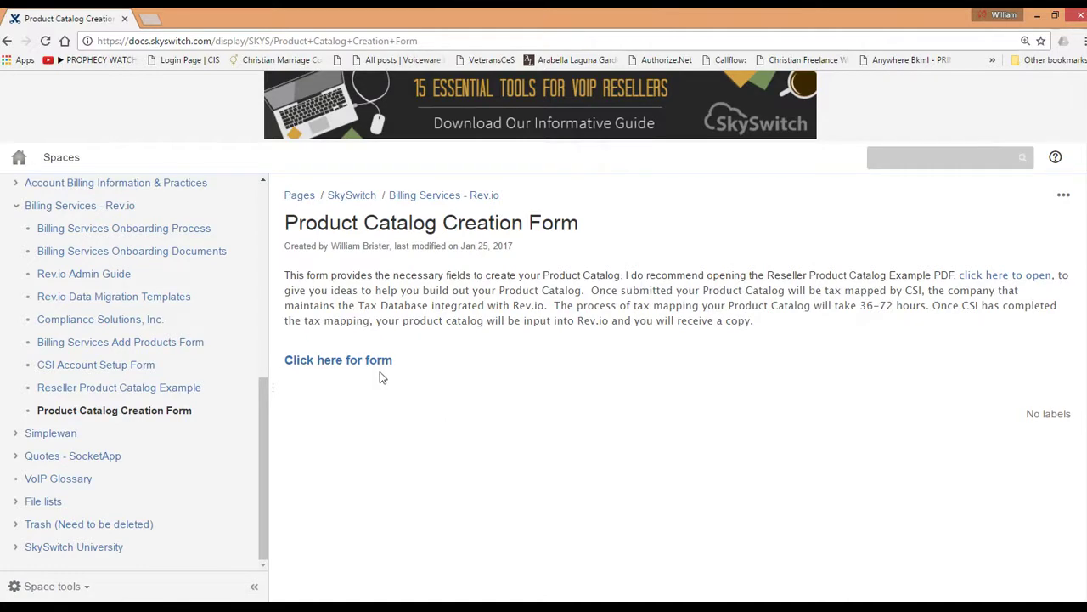
left_click(371, 360)
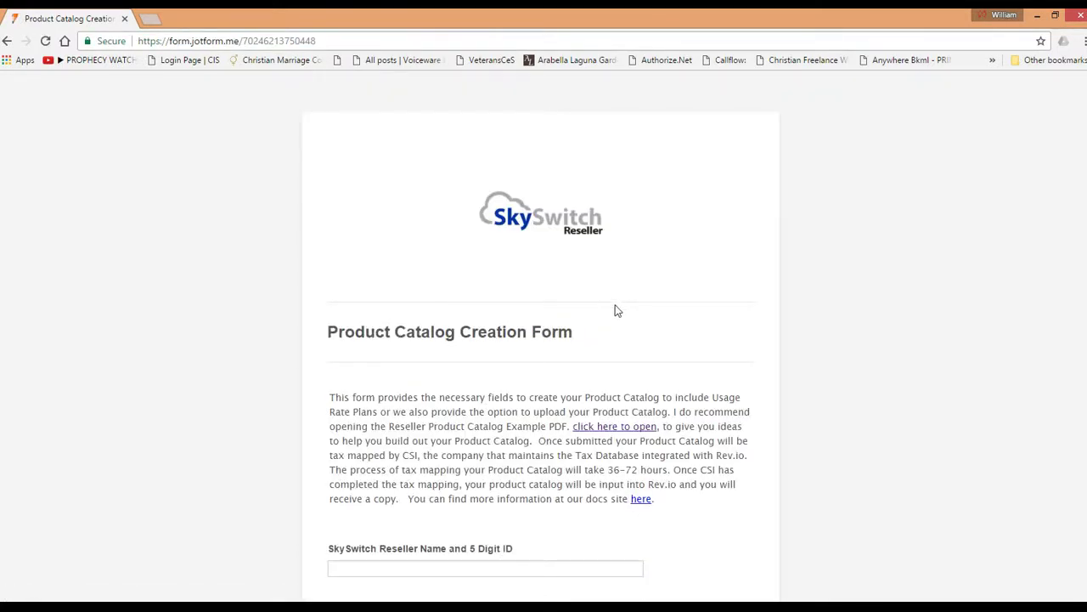
Enter the form's first product as Hosted Extension Basic at a price of 19.95
scroll(617, 311, "down", 3)
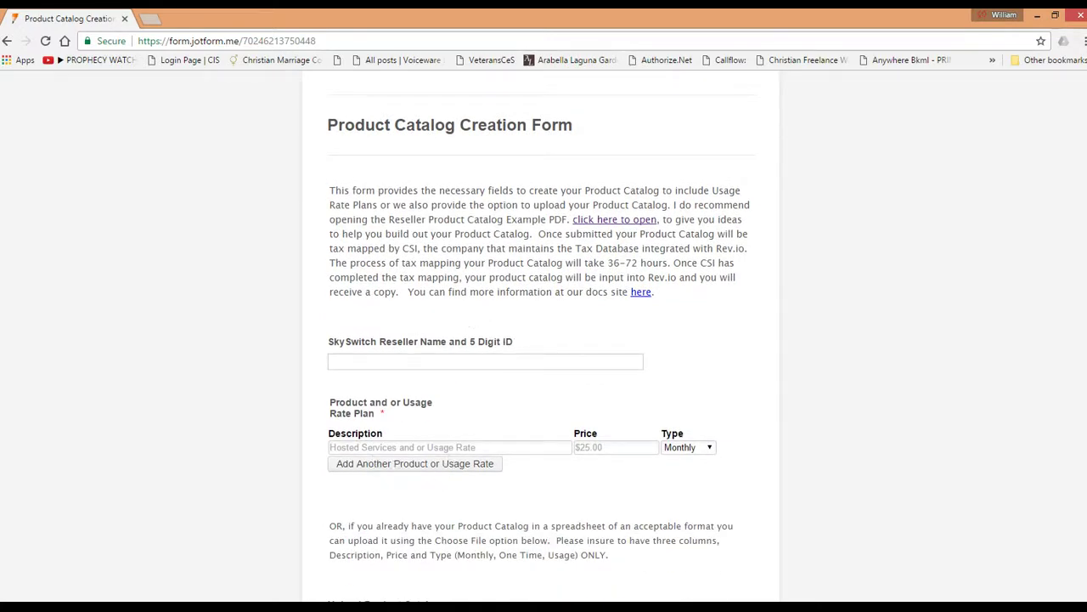
key("Tab")
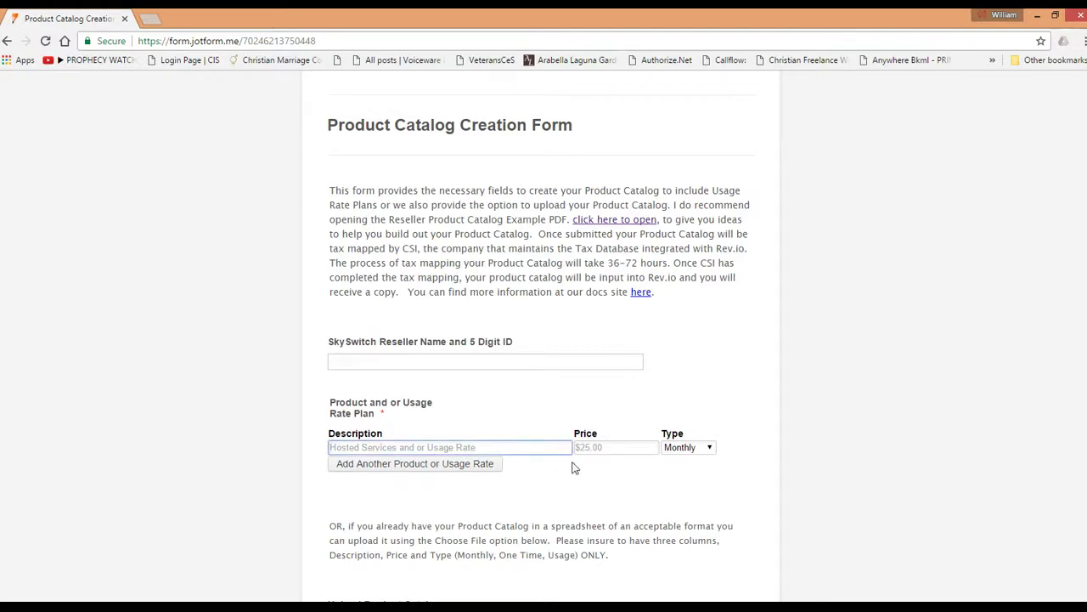
key("Tab")
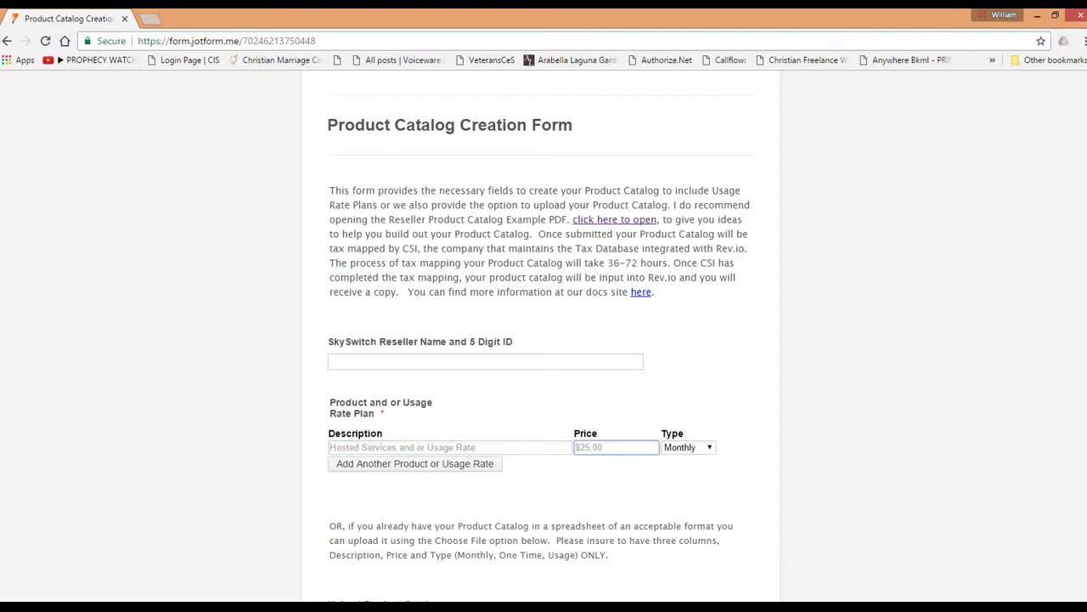
key("shift+Tab")
type("Hosted")
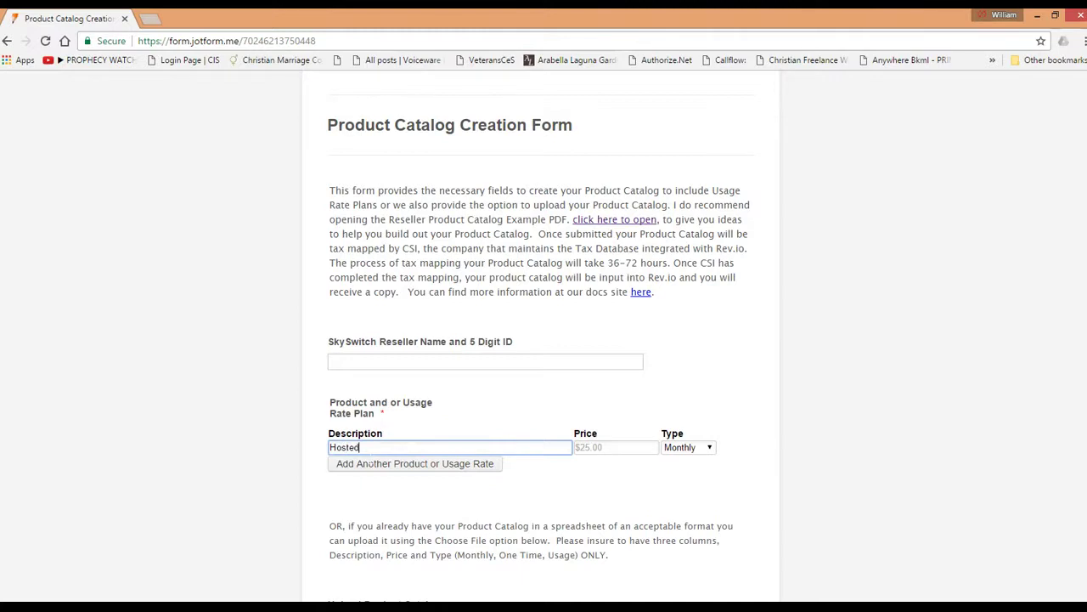
type(" Extension Basic")
left_click(627, 445)
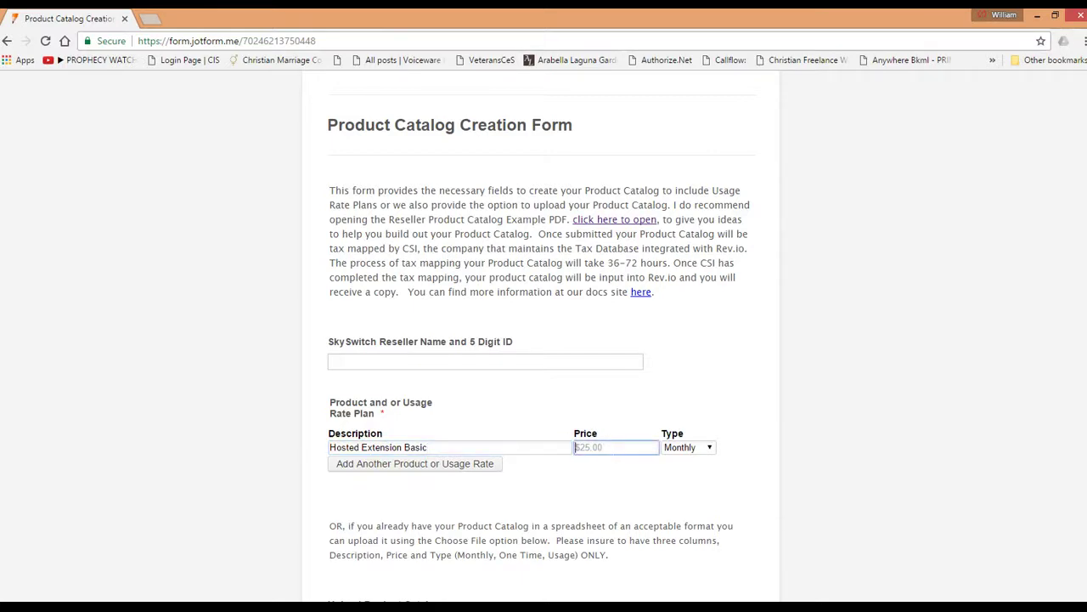
type("19.98")
key("BackSpace")
type("5")
Add a second product, Hosted Extension Basic Setup, priced at 9.95 with the type One Time
left_click(474, 466)
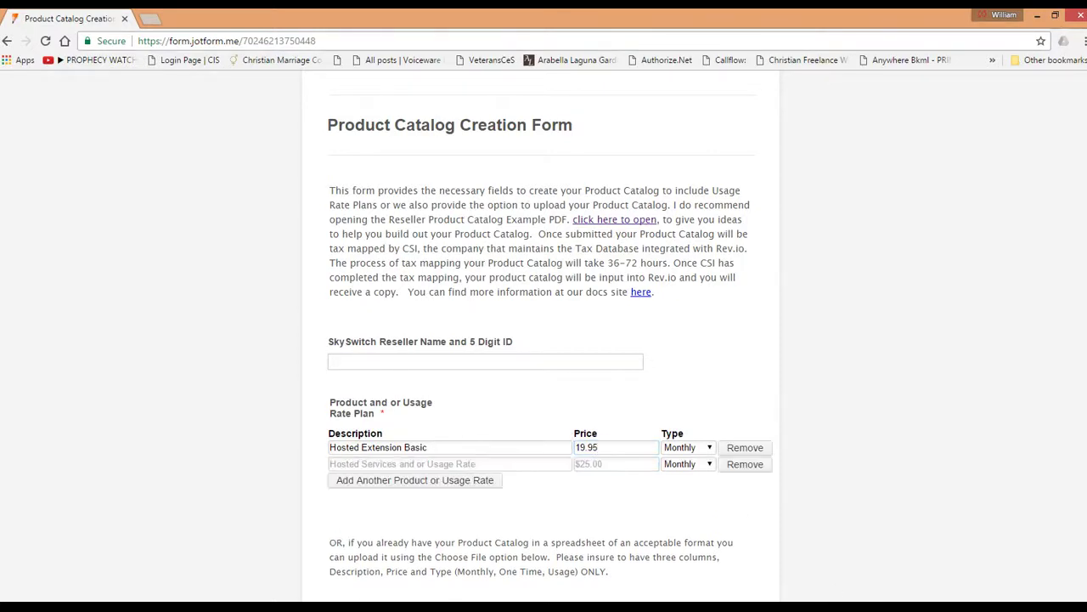
left_click(450, 464)
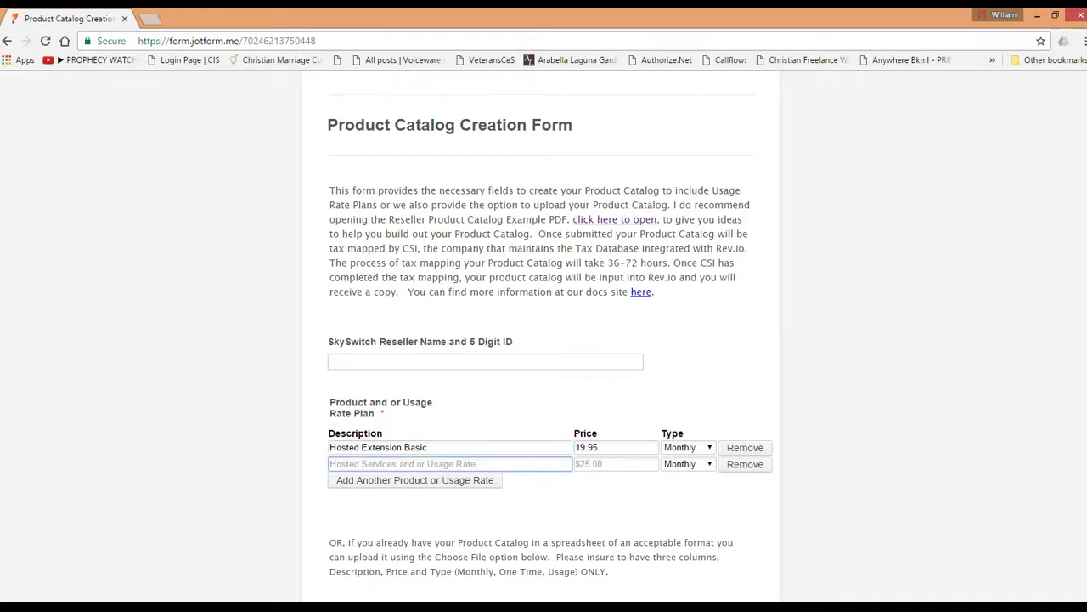
type("Hosted ")
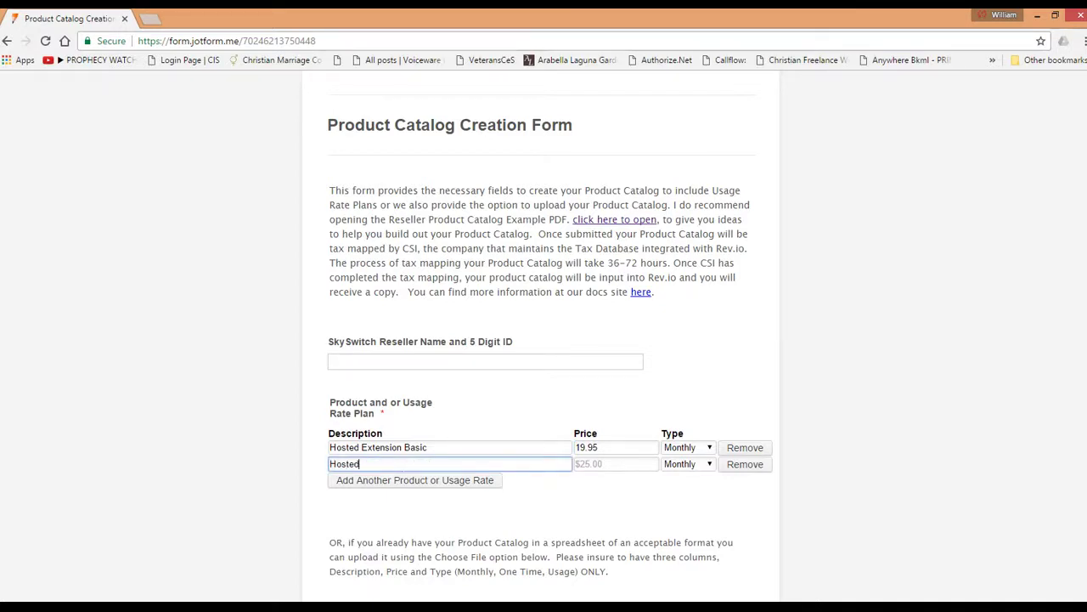
type("Extension Basic Setup")
key("Tab")
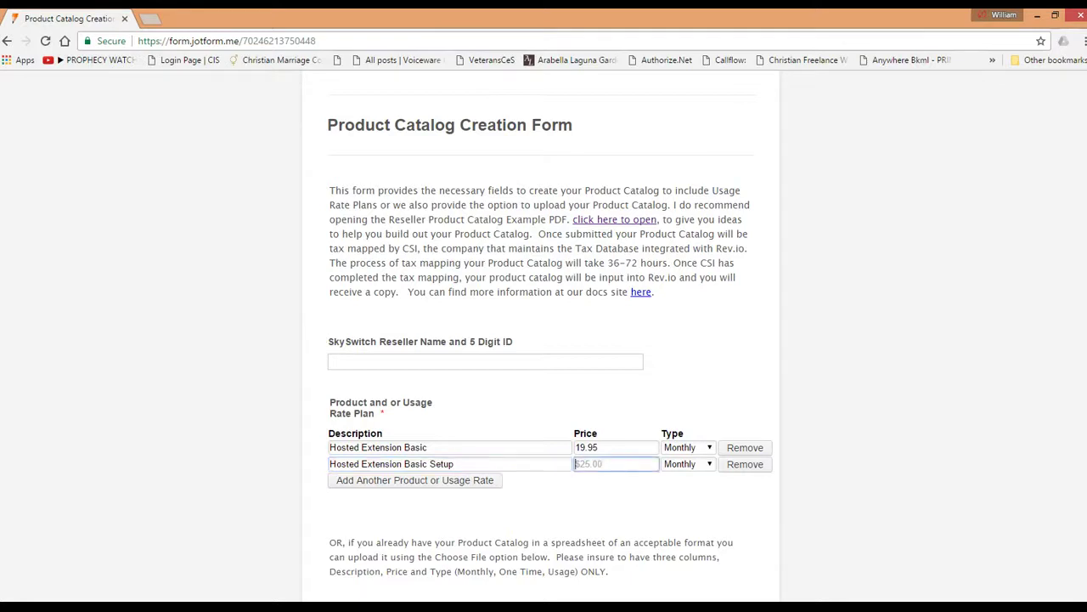
type("9.95")
left_click(708, 465)
left_click(684, 489)
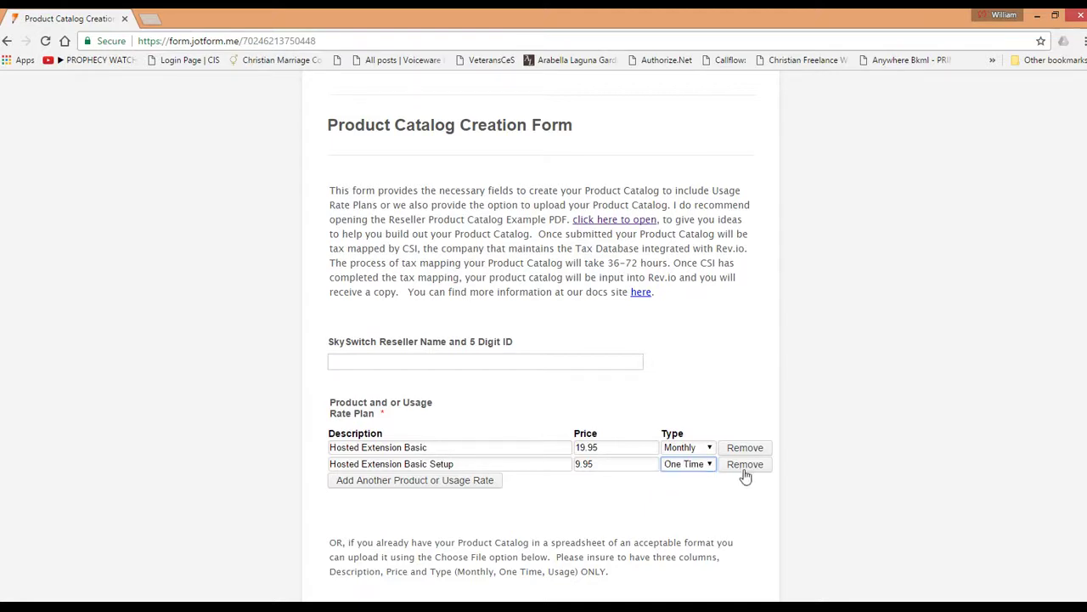
Add a third product row to the form with the description Toll Free Inbound (0.039)
left_click(391, 482)
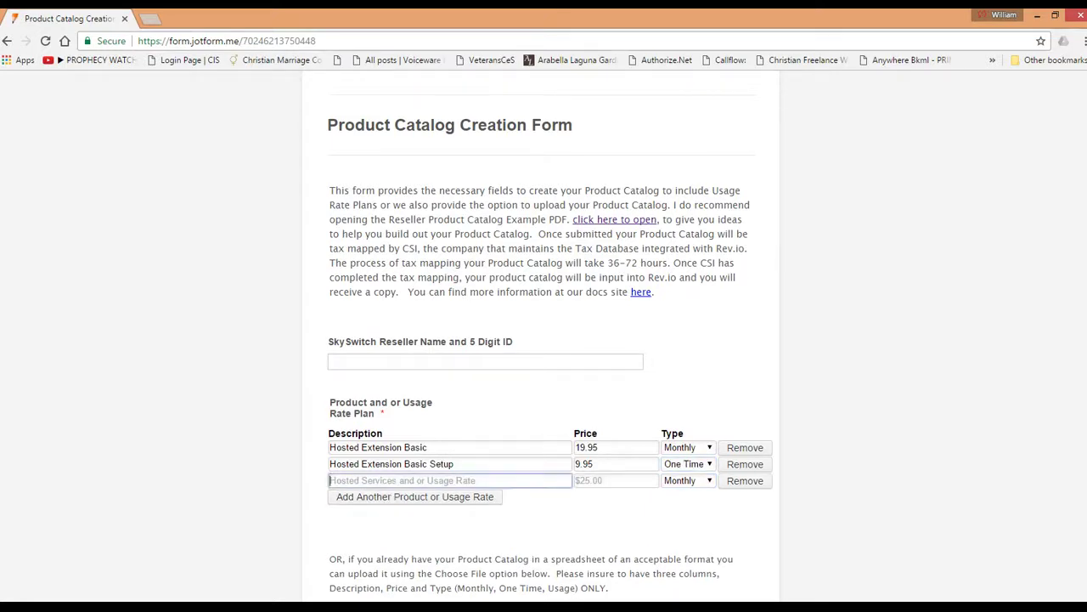
type("T")
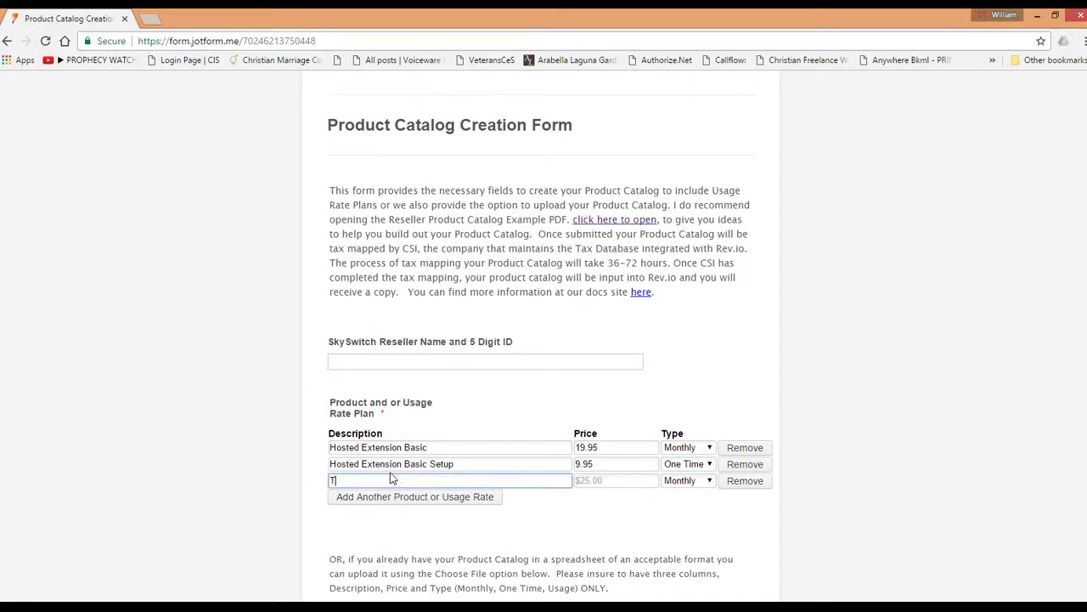
type("oll Free Inbound")
type(" \\")
key("BackSpace")
key("BackSpace")
key("BackSpace")
key("BackSpace")
key("BackSpace")
type("nd (0.039)")
Set the Toll Free Inbound product's price to 0.039 and its type to Usage
left_click(616, 480)
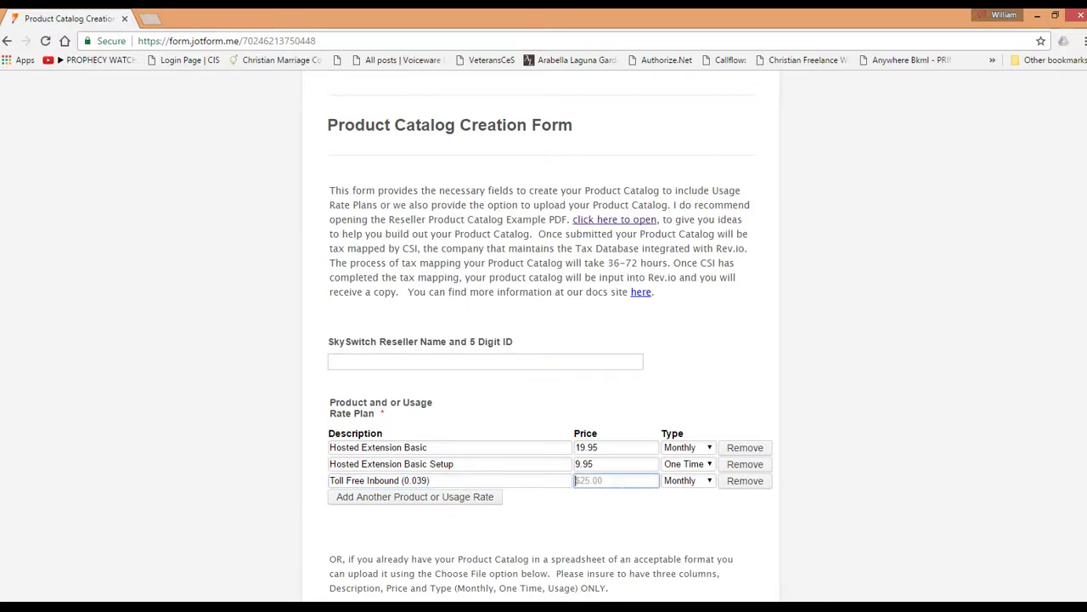
type("0.039")
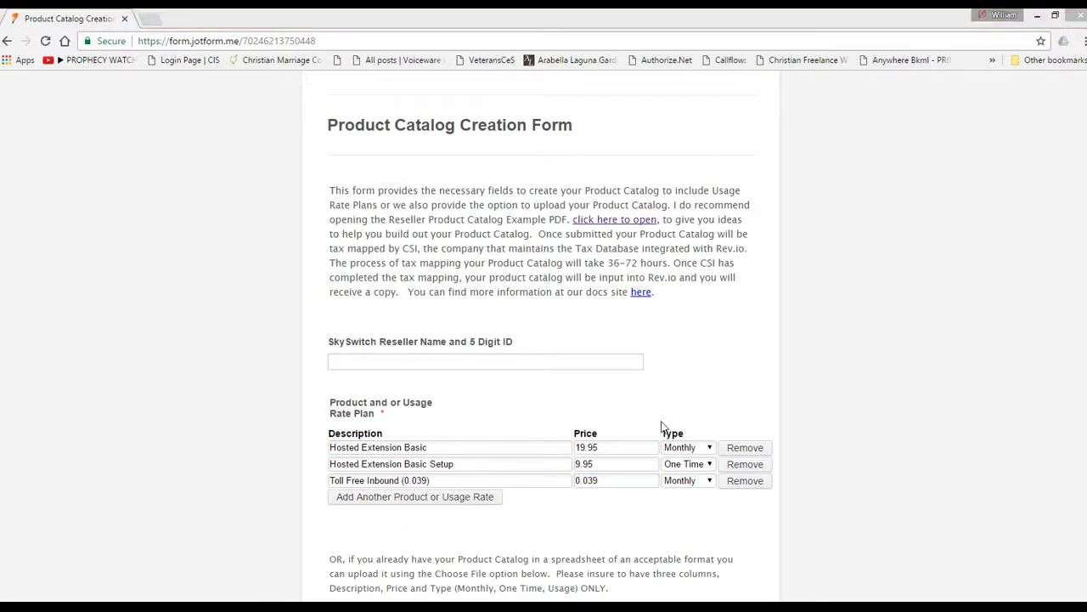
left_click(703, 481)
left_click(692, 517)
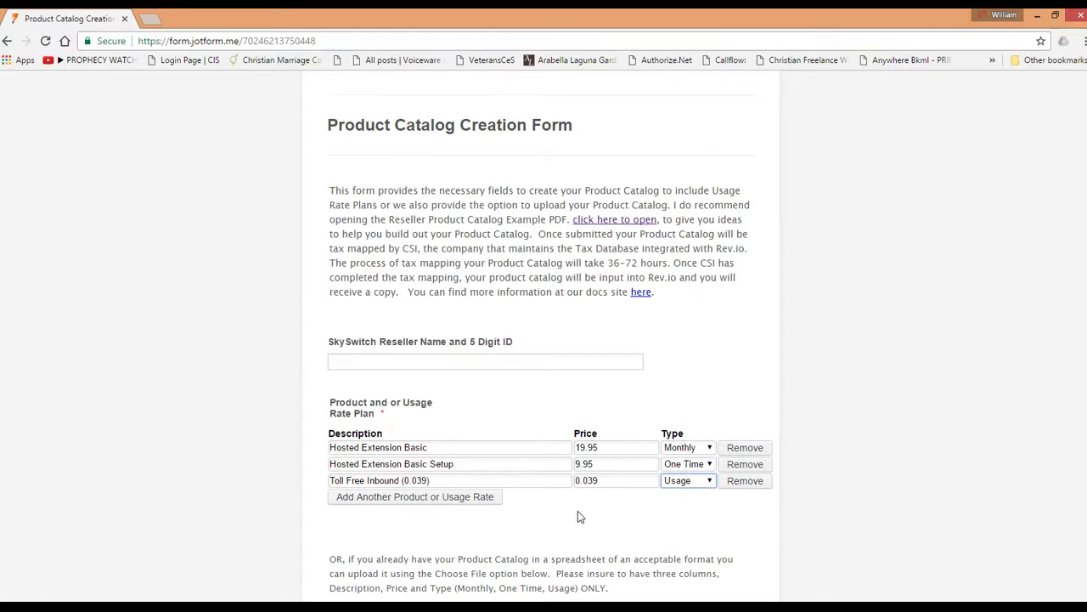
Review the form's spreadsheet upload section and return to the first product's description
scroll(488, 461, "down", 2)
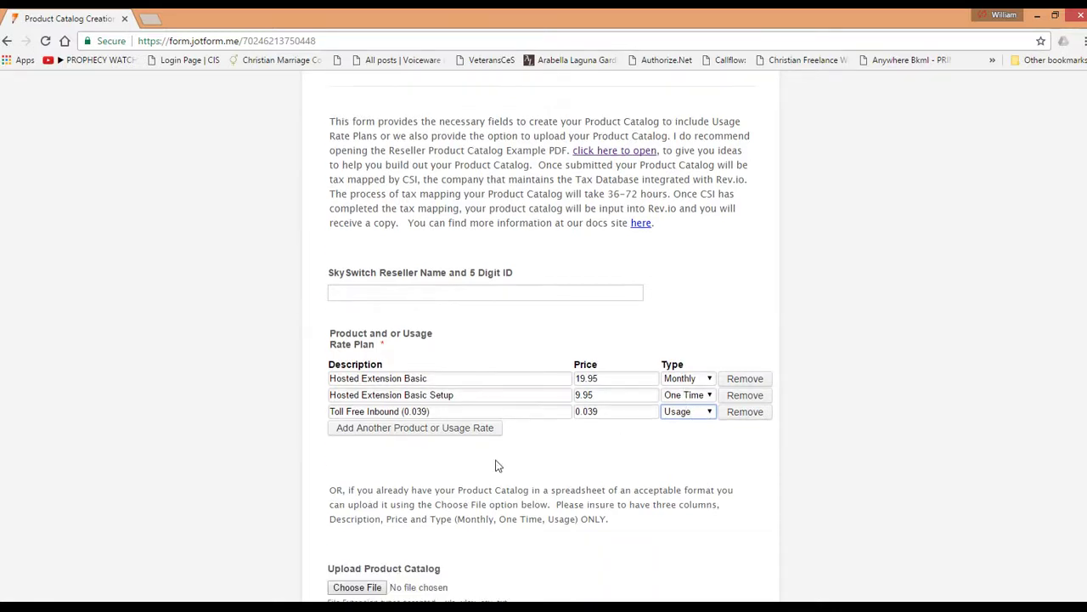
scroll(523, 502, "down", 1)
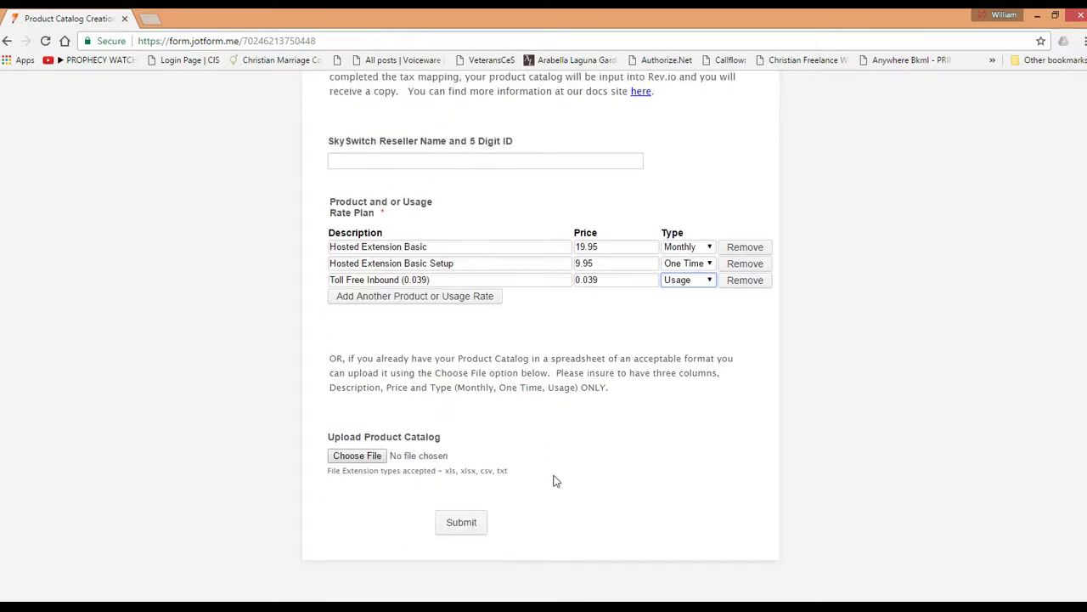
scroll(557, 481, "up", 1)
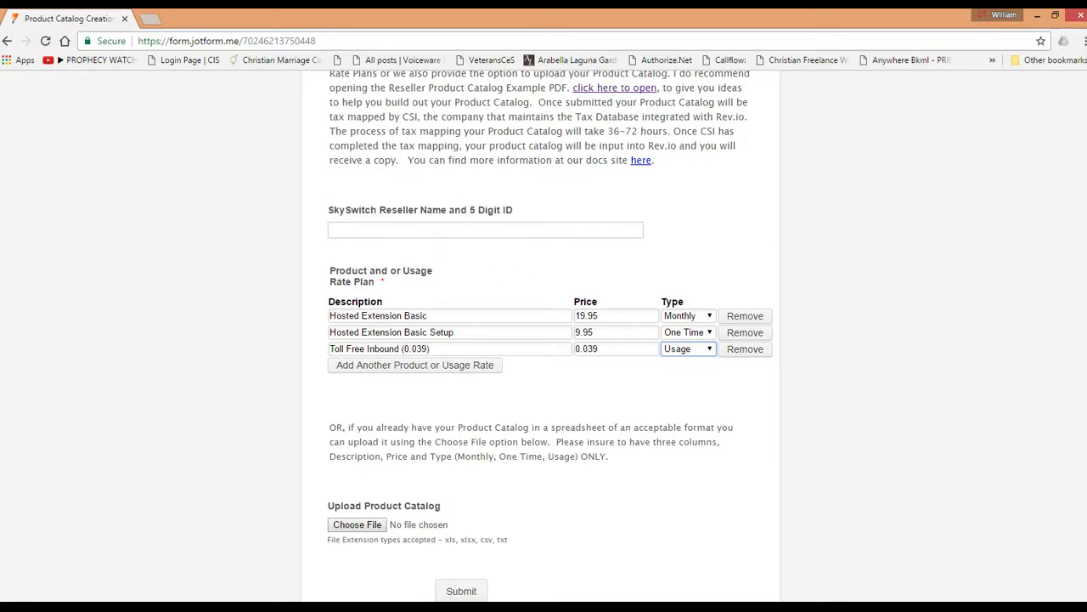
left_click(427, 315)
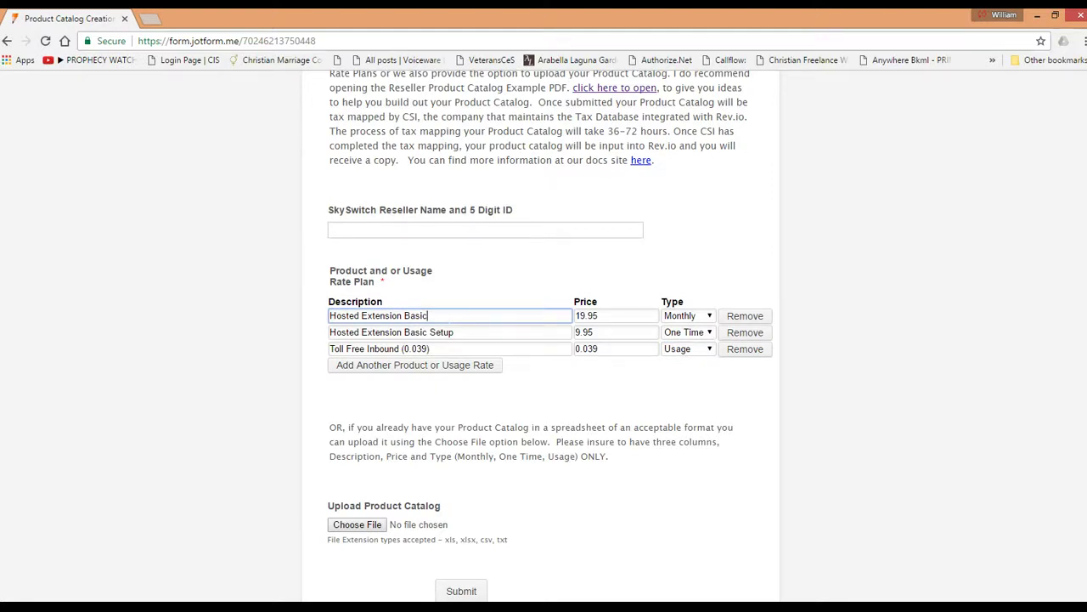
Switch to the Billing Services Sample Invoice PDF, examine how its recurring charges describe the products, and return to the form
key("alt+Tab")
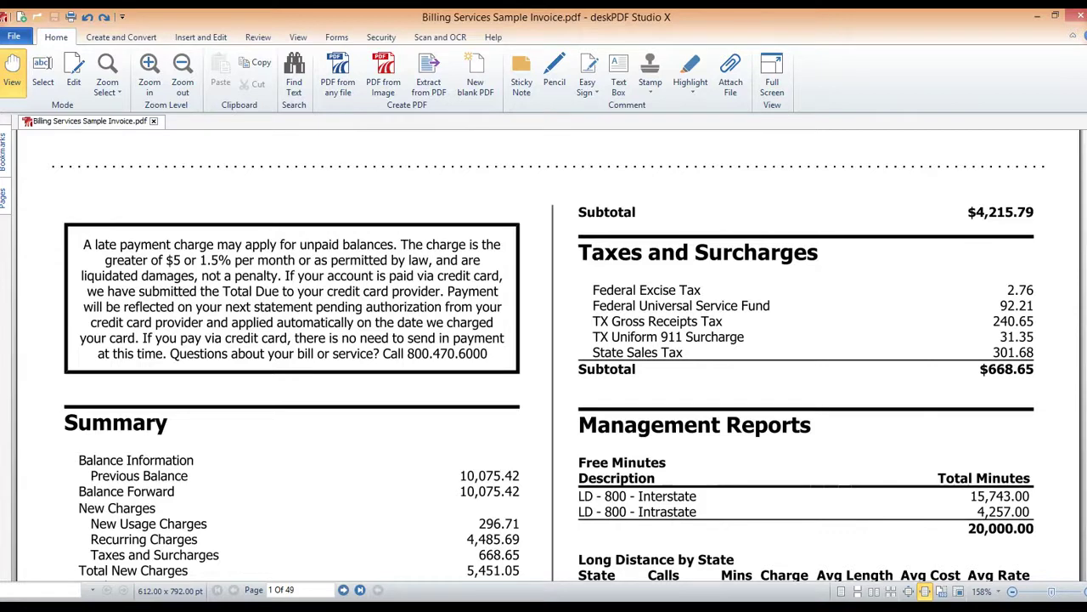
scroll(550, 357, "down", 5)
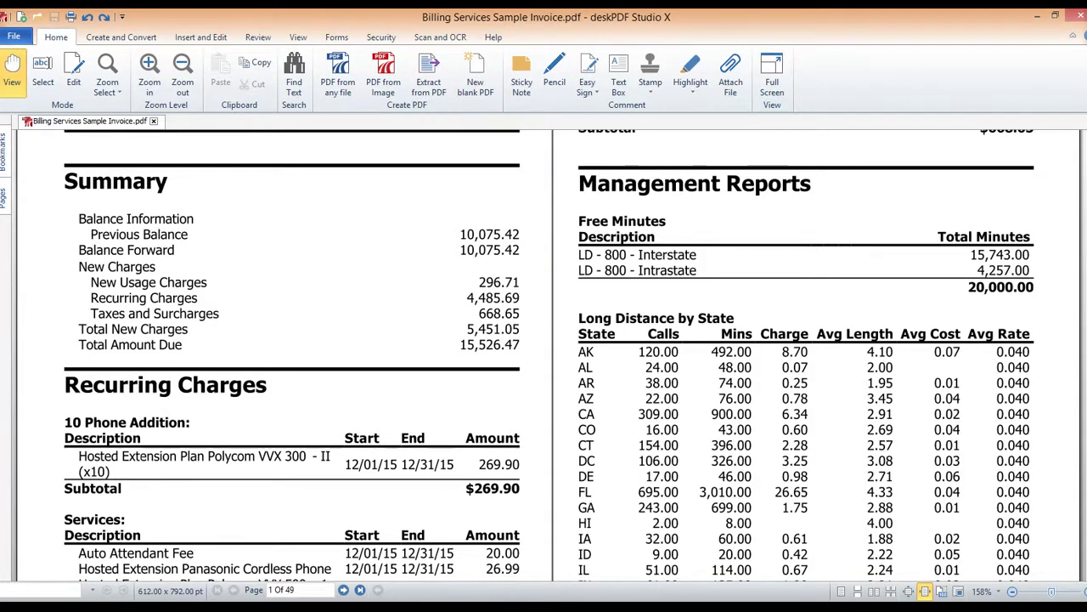
scroll(549, 356, "down", 1)
scroll(549, 356, "down", 1)
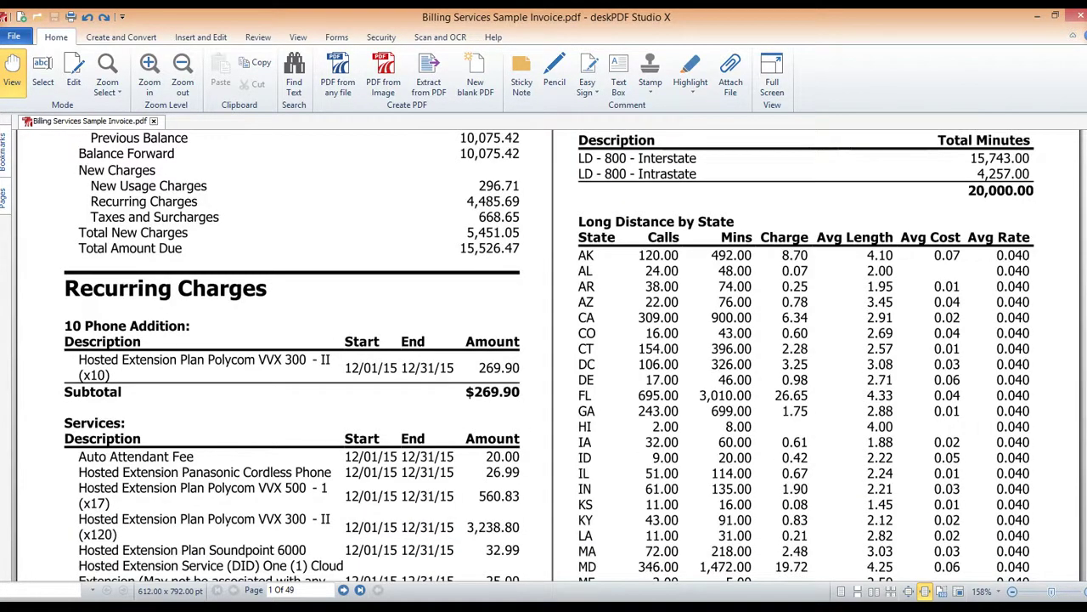
scroll(549, 356, "down", 1)
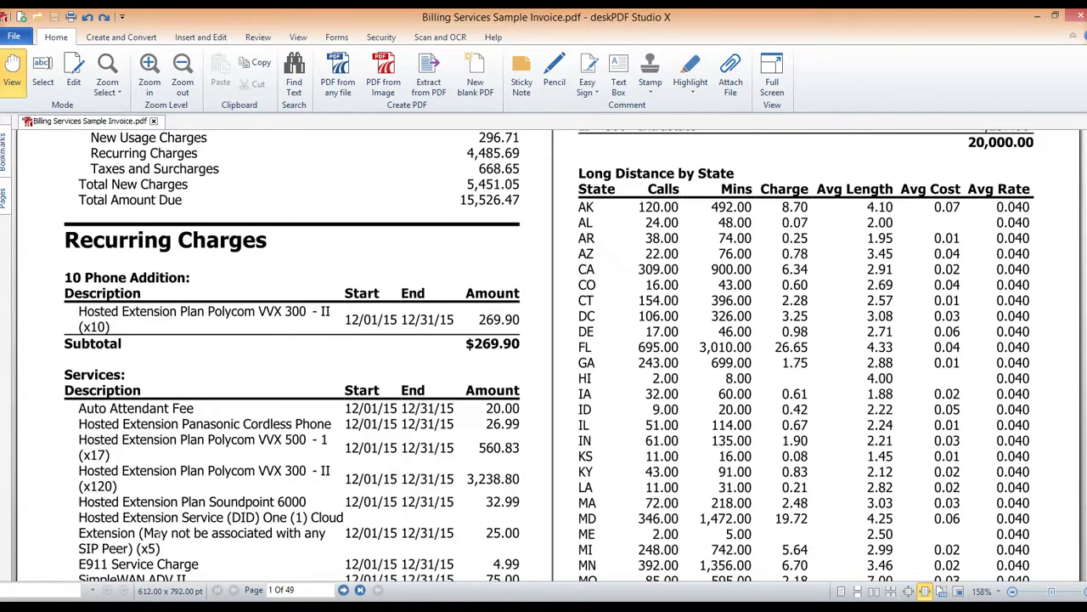
scroll(157, 533, "down", 1)
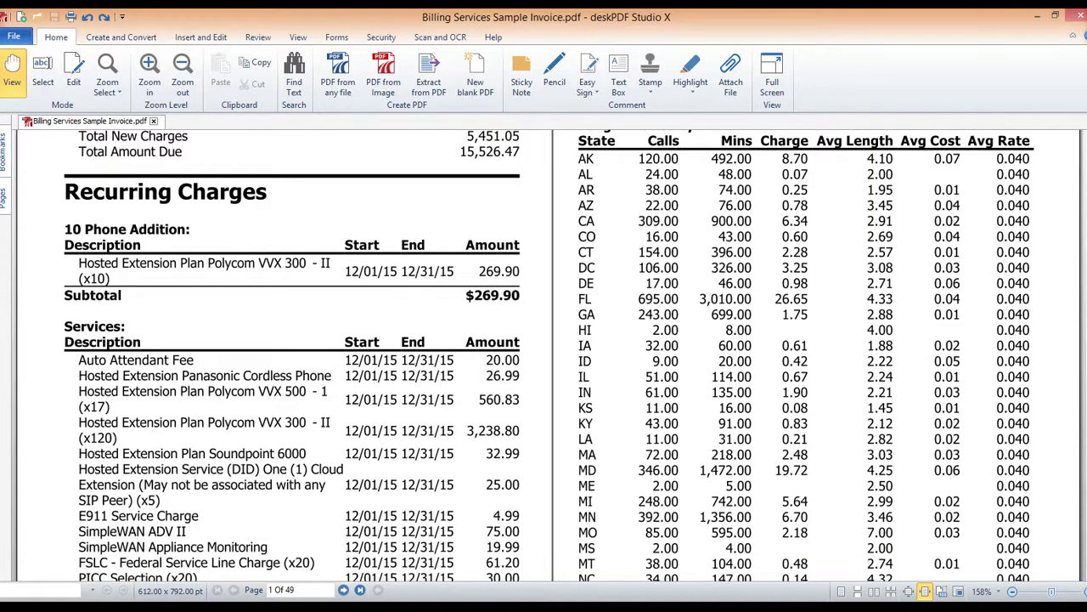
scroll(544, 357, "up", 3)
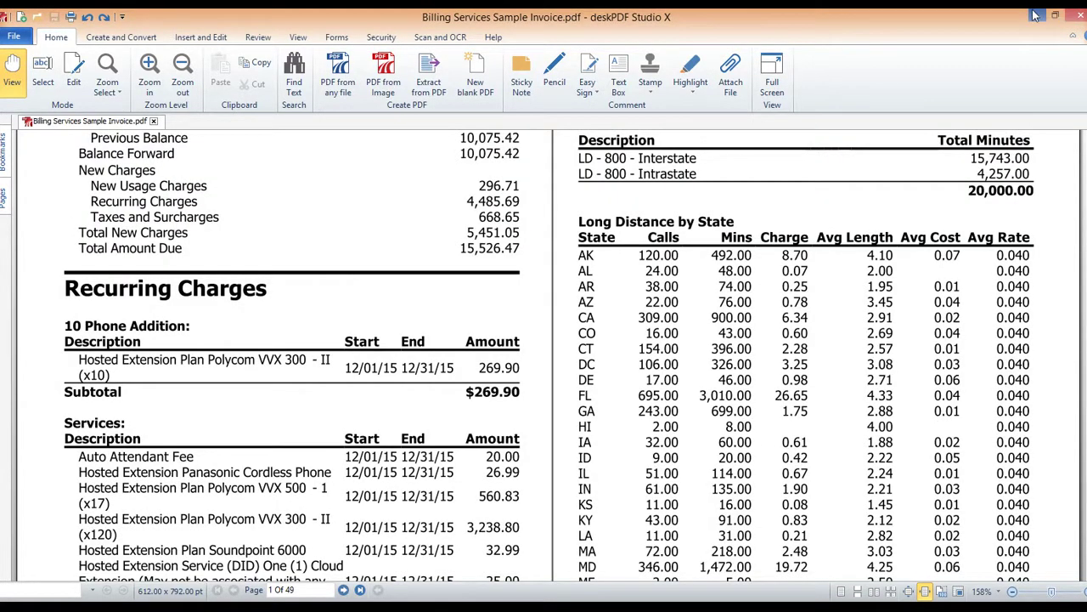
key("alt+Tab")
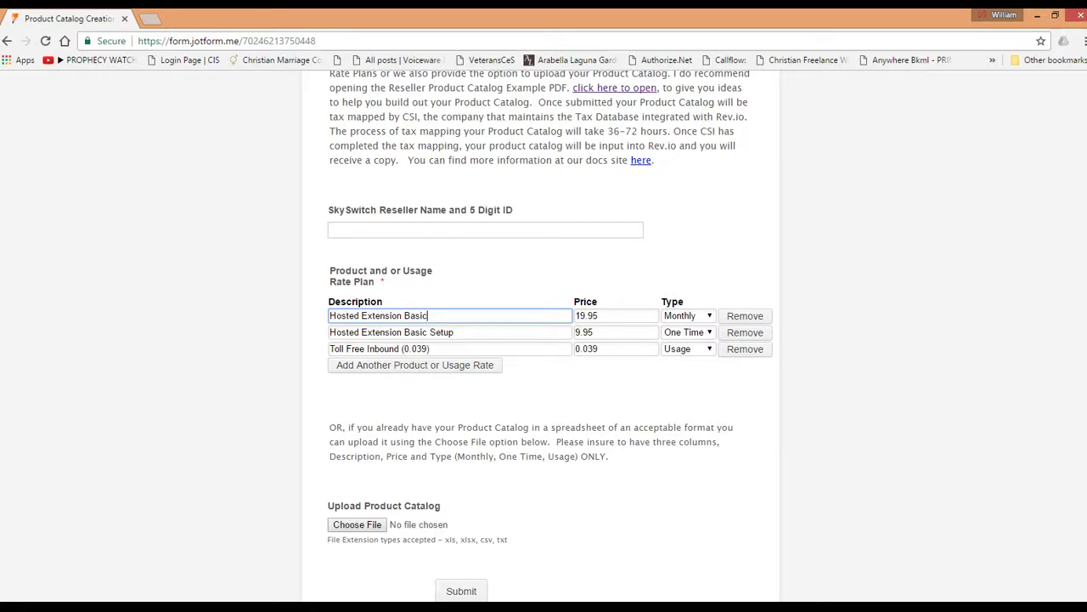
Switch to the Generic Product Catalog with Tax Mapping workbook in Excel, highlight the tax codes in D2:E18, and minimize the workbook
scroll(442, 348, "down", 1)
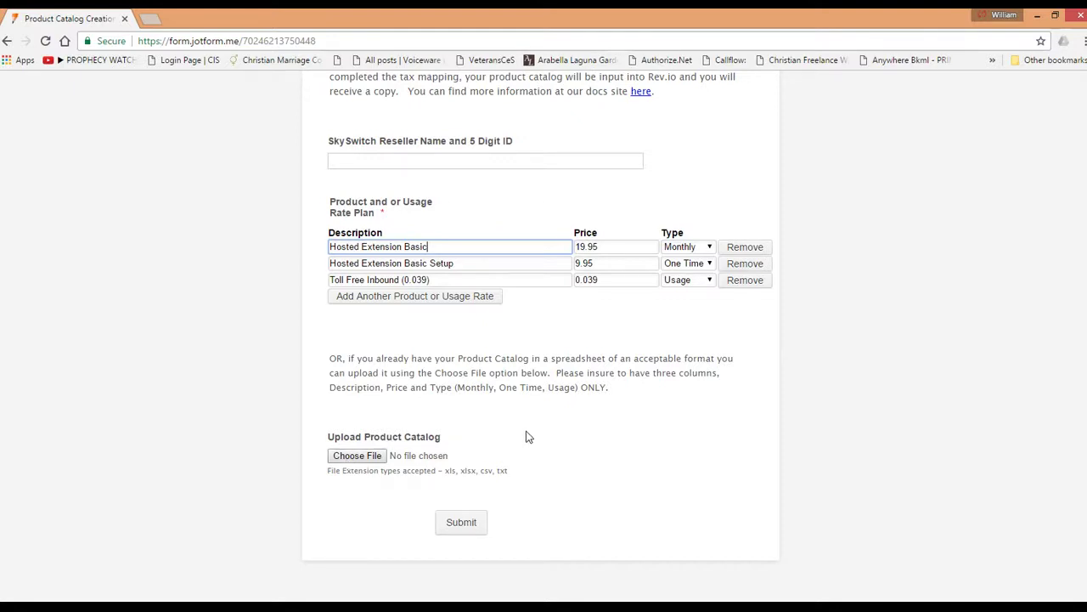
scroll(525, 437, "up", 2)
scroll(528, 433, "up", 1)
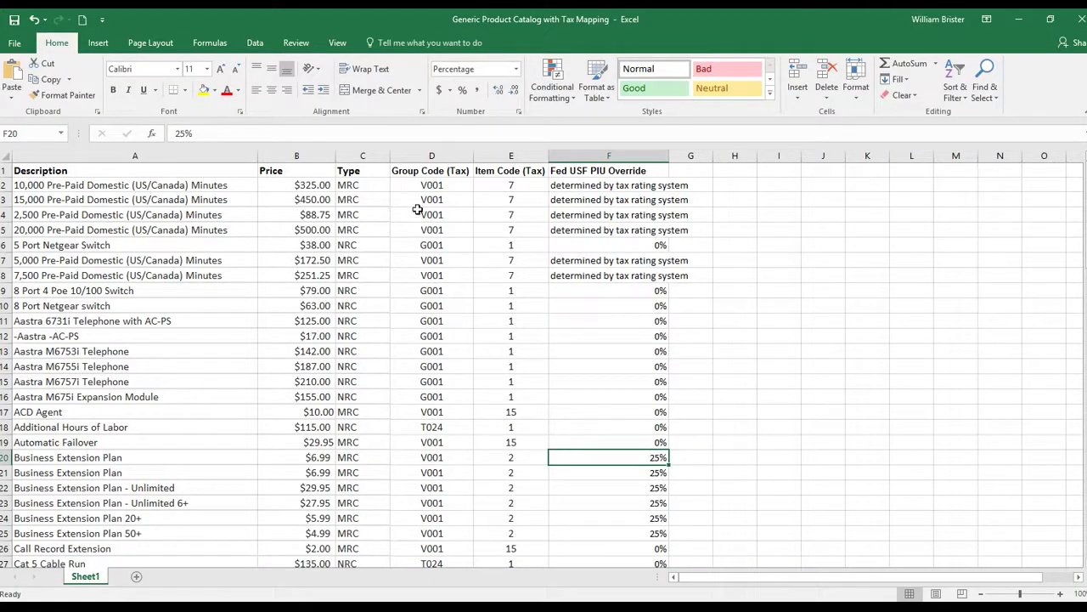
left_click_drag(412, 187, 512, 429)
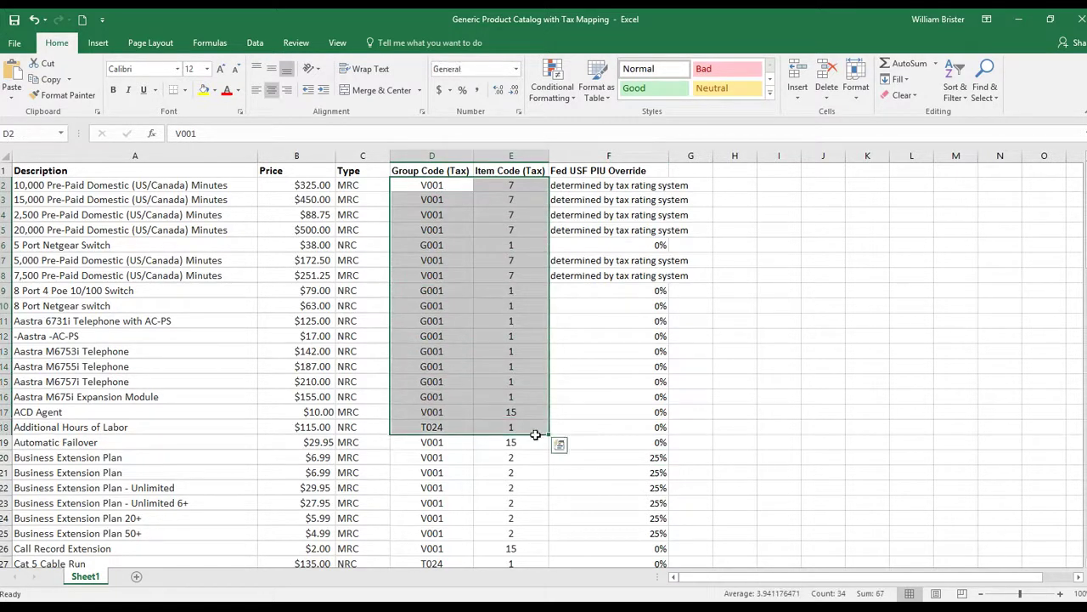
left_click(587, 443)
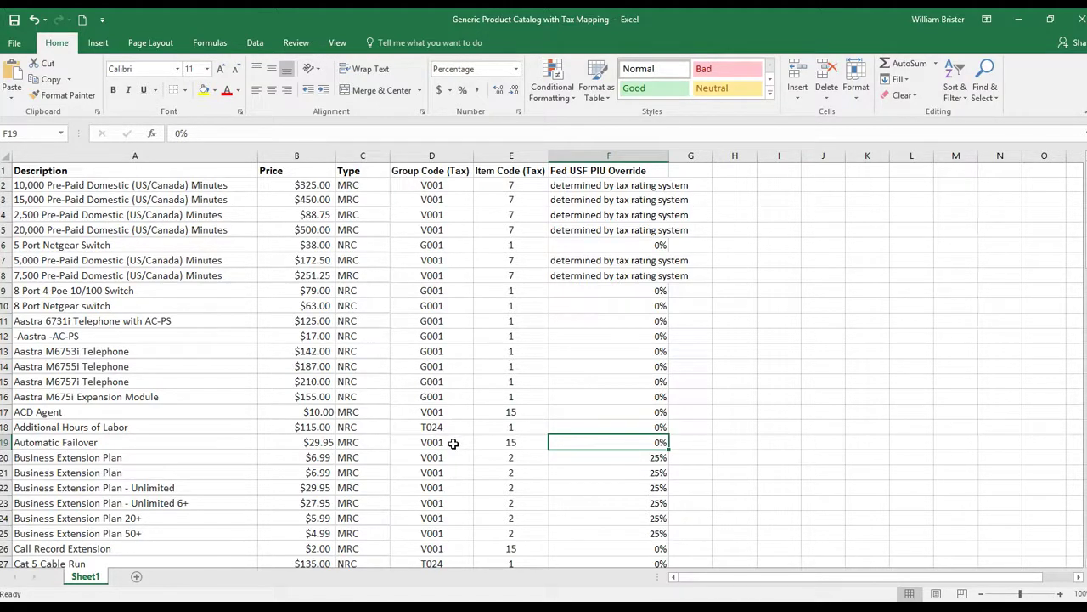
left_click(1021, 19)
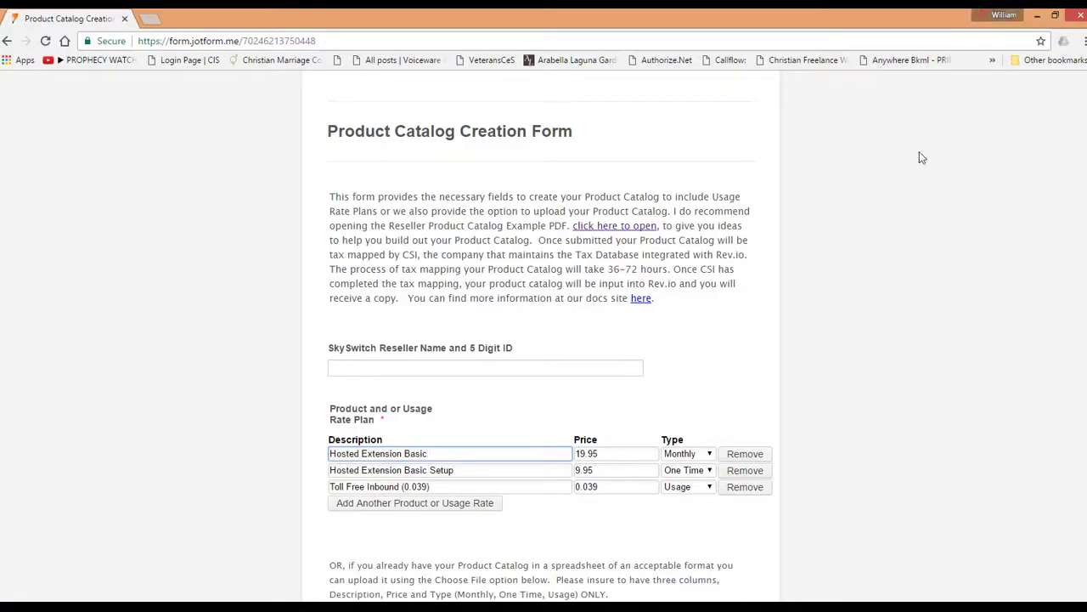